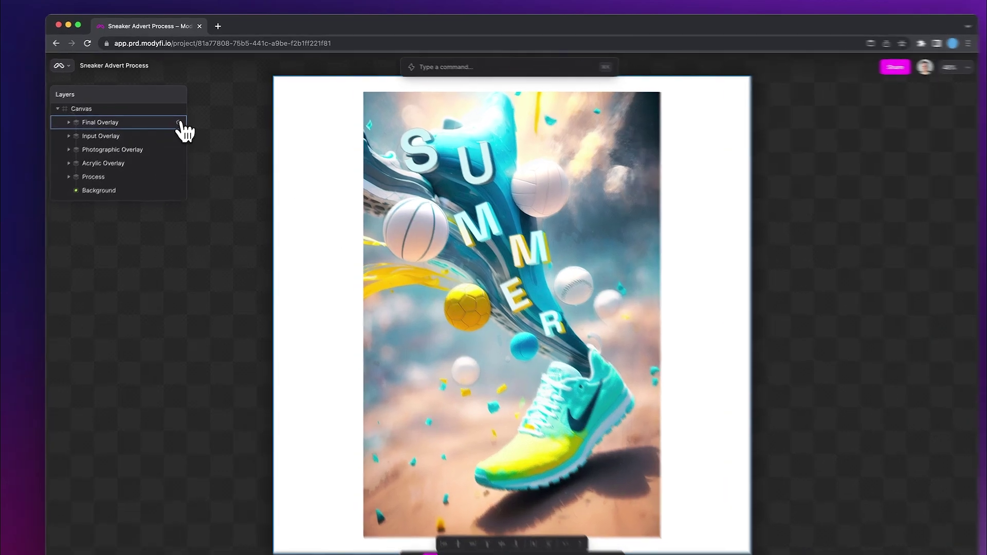
# Step: Hide the Final Overlay layer to reveal the red sneaker on the teal acrylic backdrop
pyautogui.click(182, 116)
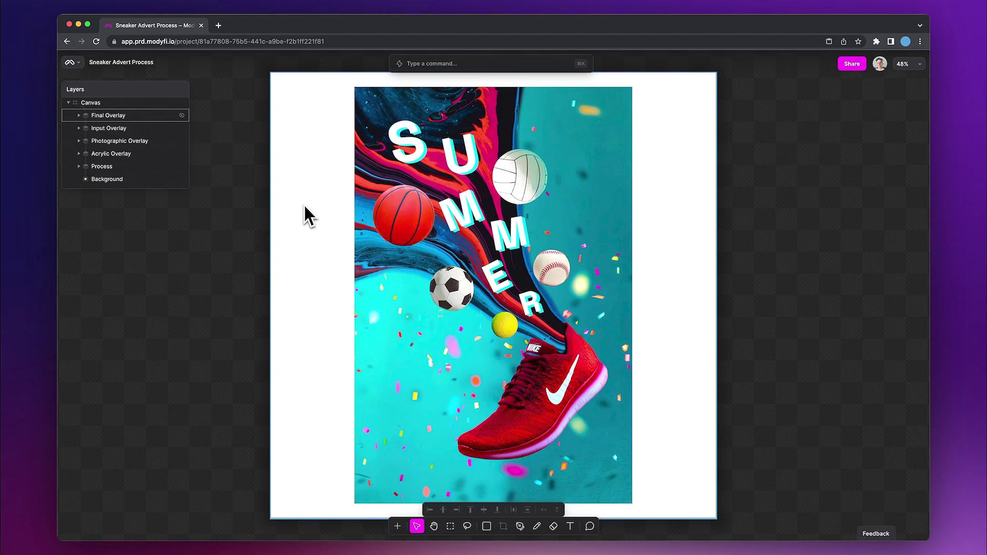
# Step: Select the Final Overlay layer and fade its opacity to compare it with the artwork beneath
pyautogui.click(174, 115)
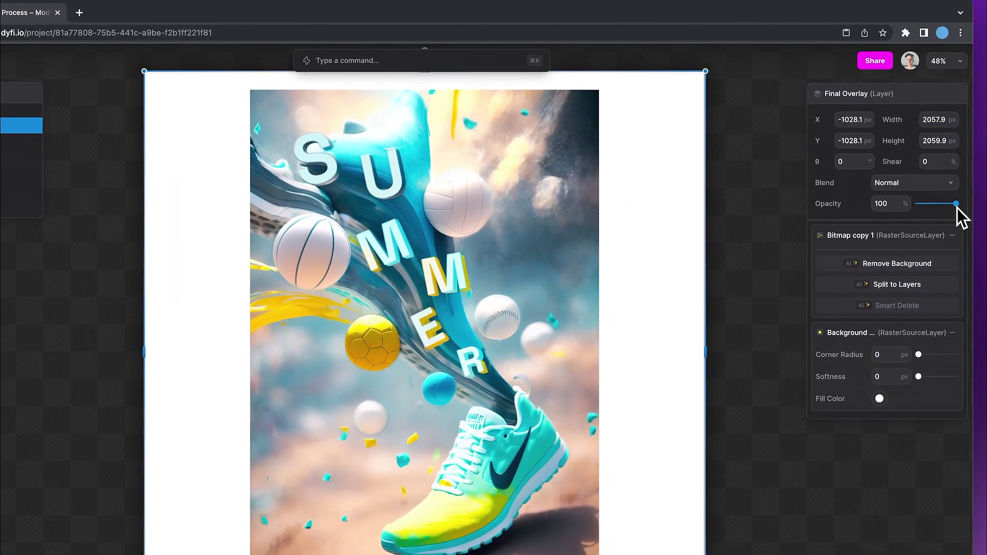
pyautogui.moveTo(961, 208); pyautogui.dragTo(918, 184)
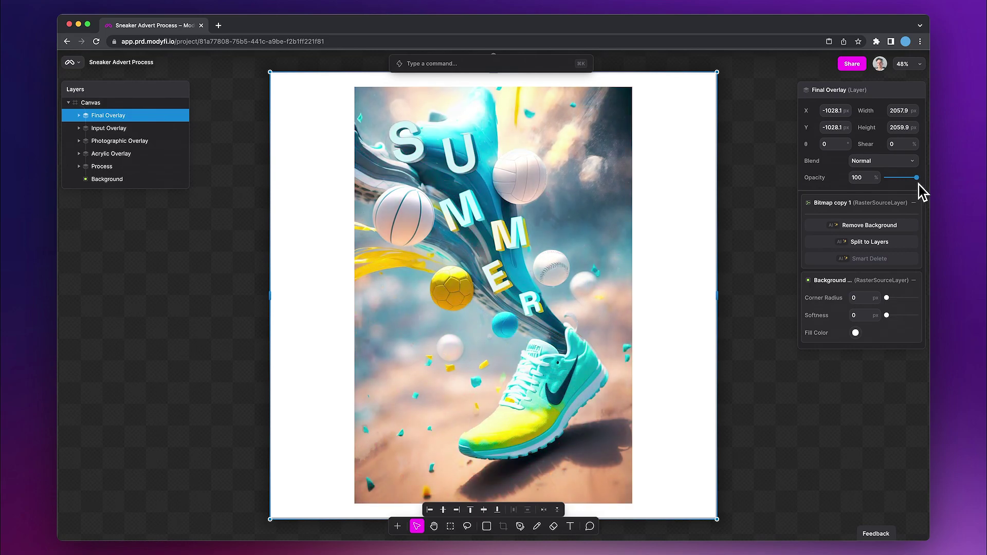
pyautogui.moveTo(918, 184)
pyautogui.mouseDown()
pyautogui.moveTo(882, 182)
pyautogui.moveTo(922, 184)
pyautogui.mouseUp()
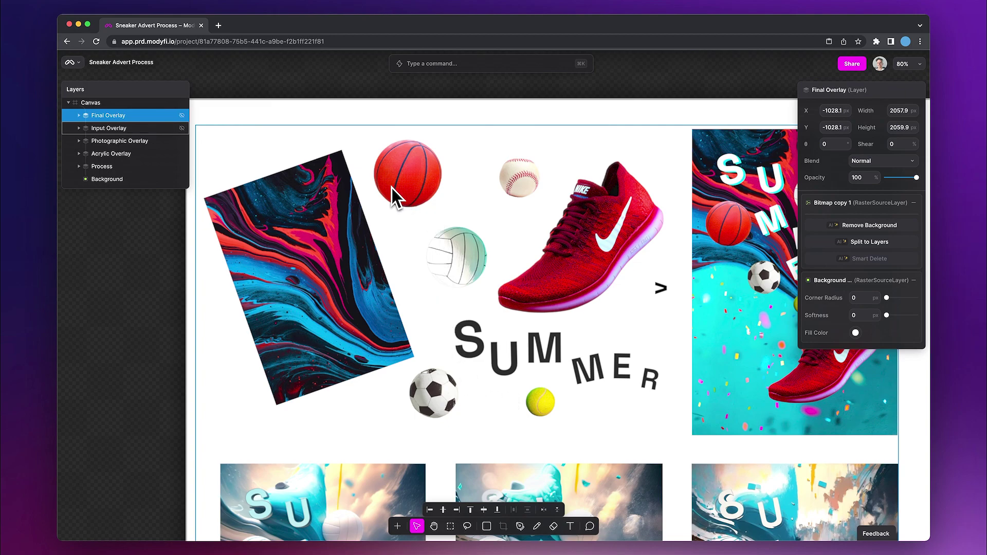
# Step: Bring the Image Guided Generation row into view and select Image Guided Generation 2
pyautogui.hscroll(2, 513, 257)
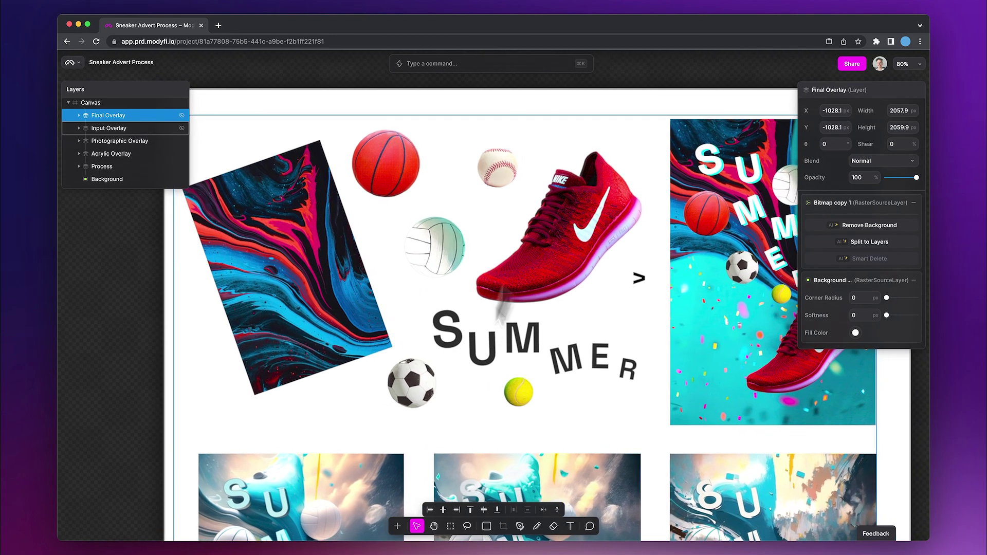
pyautogui.hscroll(5, 567, 354)
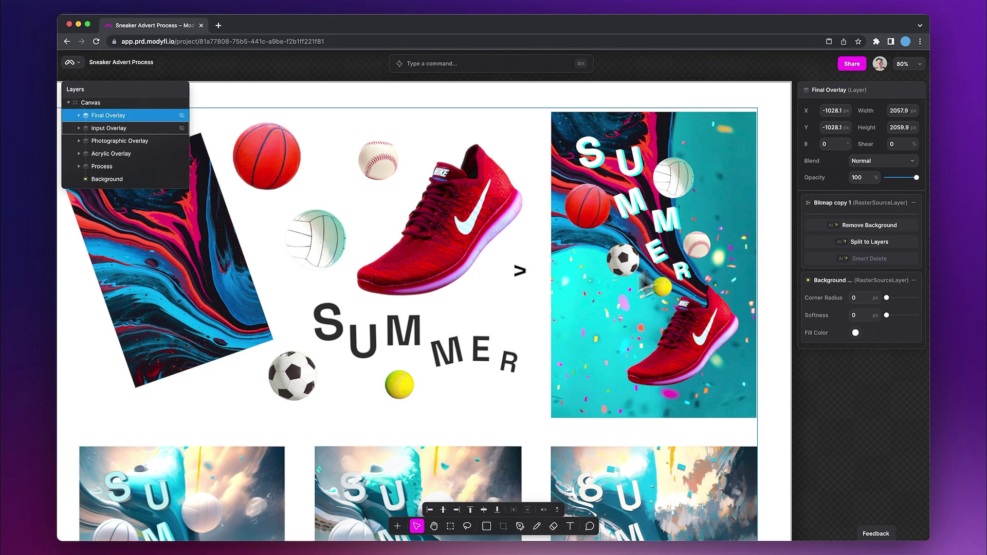
pyautogui.scroll(-10, 553, 322)
pyautogui.hscroll(-8, 554, 322)
pyautogui.scroll(-2, 477, 368)
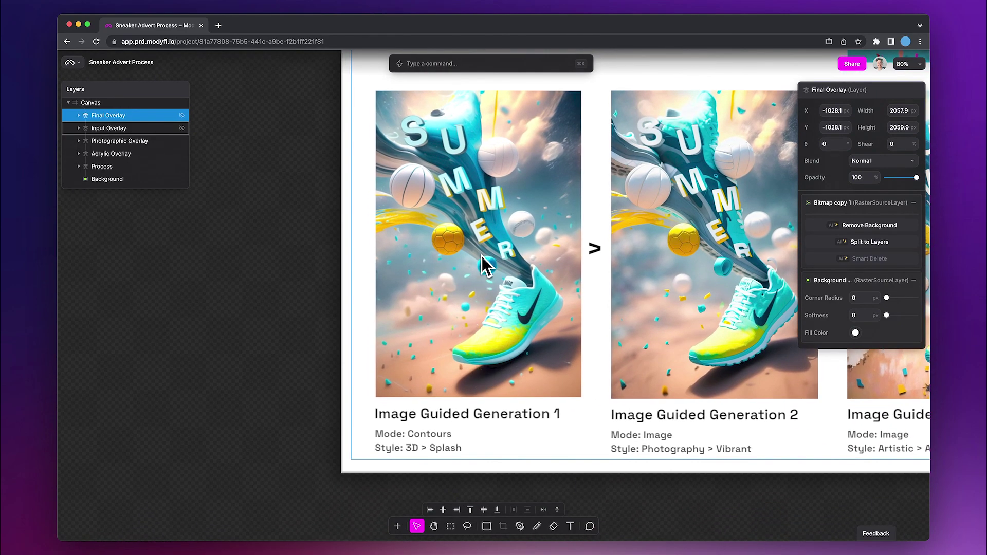
pyautogui.scroll(1, 482, 262)
pyautogui.hscroll(1, 482, 262)
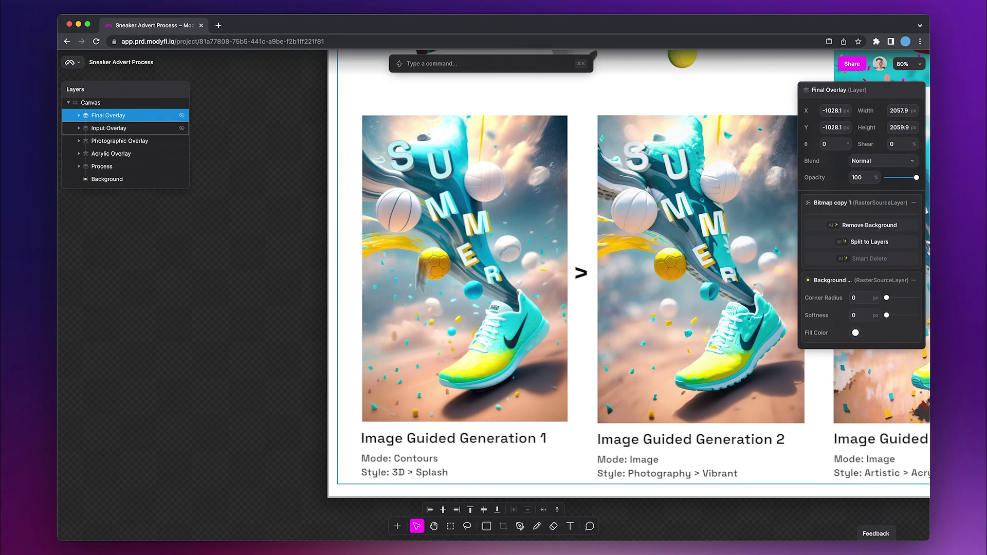
pyautogui.hscroll(5, 524, 381)
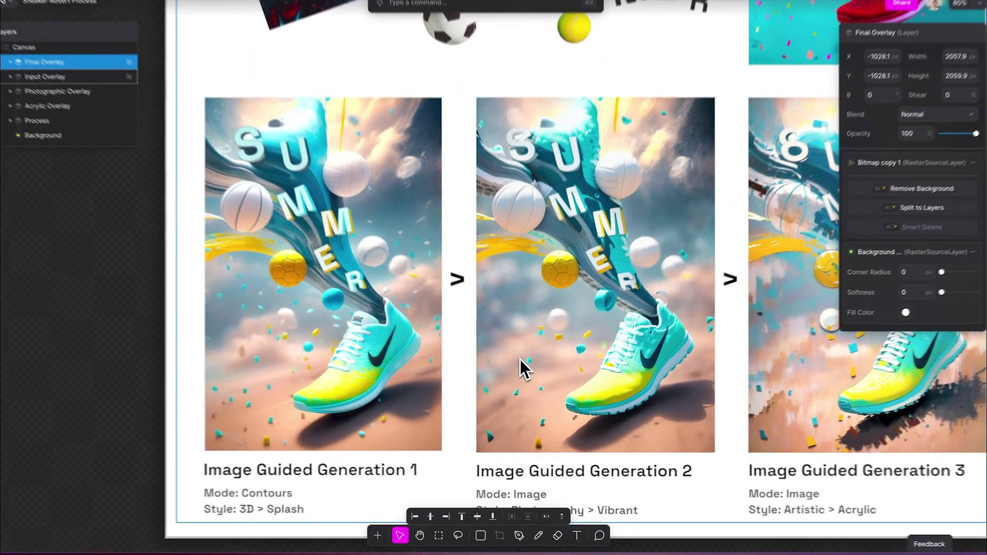
pyautogui.click(521, 366)
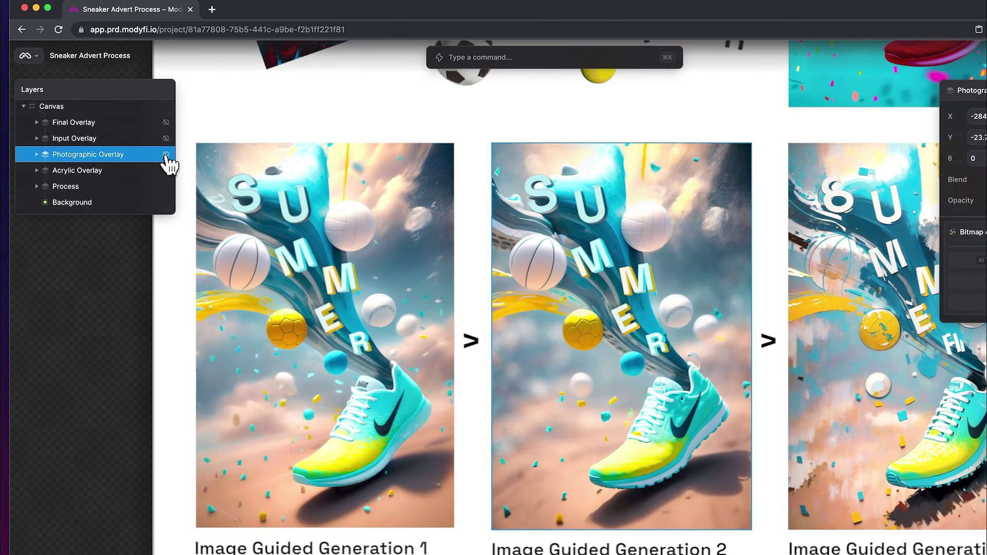
# Step: Toggle the Photographic Overlay repeatedly to compare versions, then hide the Acrylic Overlay layer
pyautogui.click(167, 157)
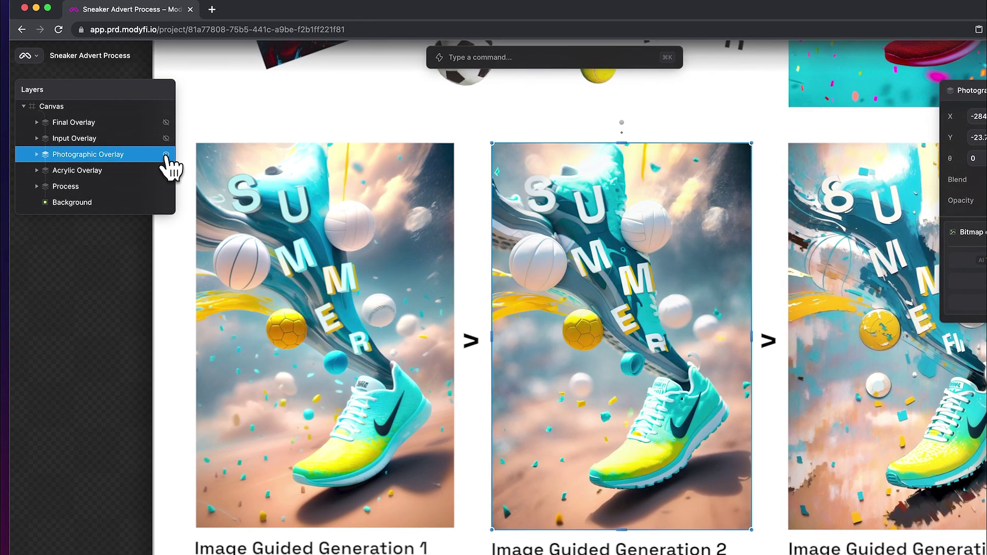
pyautogui.click(169, 158)
pyautogui.click(167, 158)
pyautogui.click(167, 157)
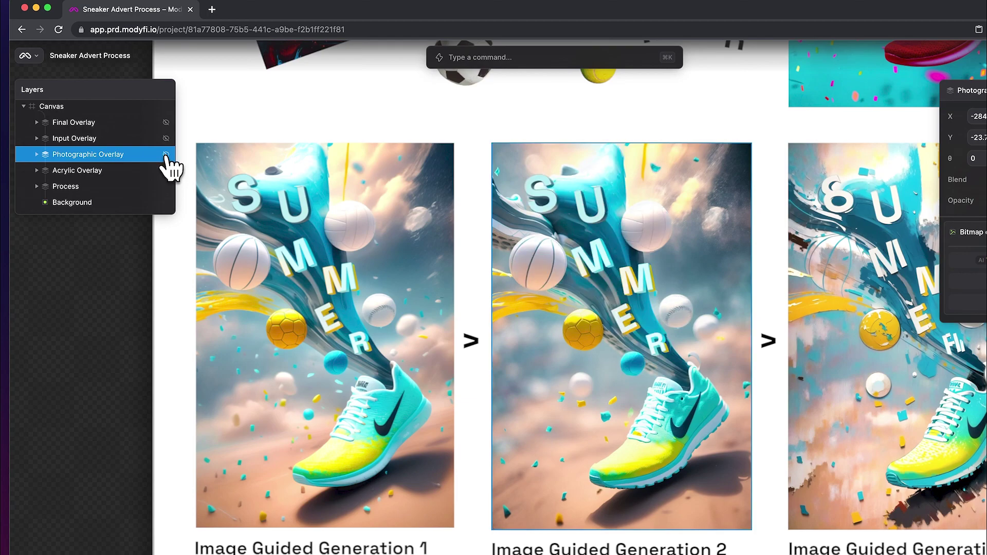
pyautogui.click(168, 157)
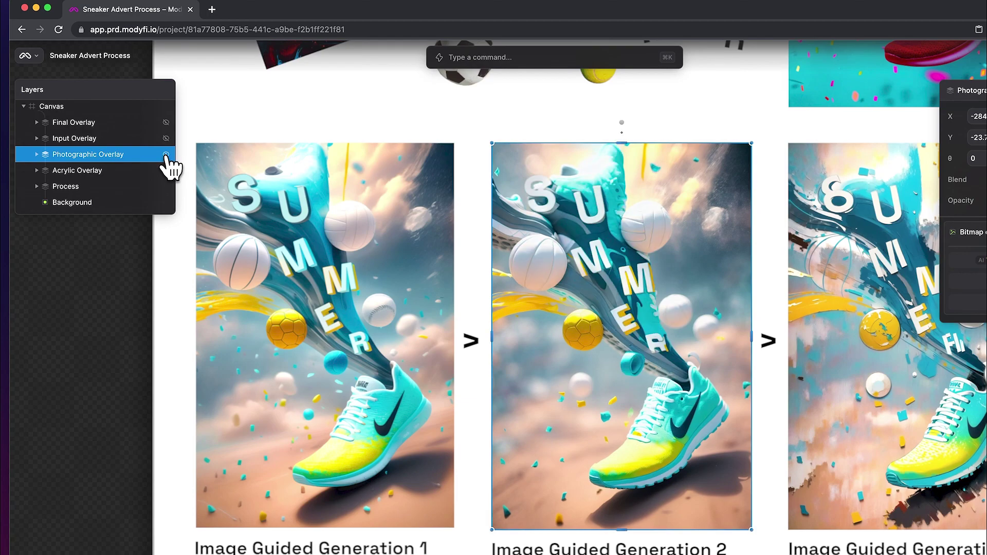
pyautogui.click(168, 157)
pyautogui.click(167, 157)
pyautogui.click(167, 157)
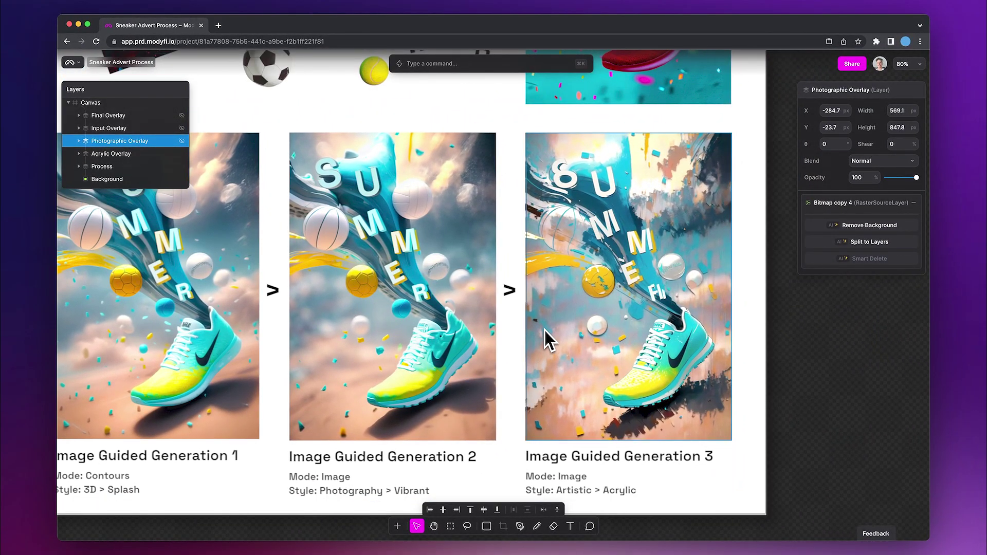
pyautogui.scroll(-2, 544, 329)
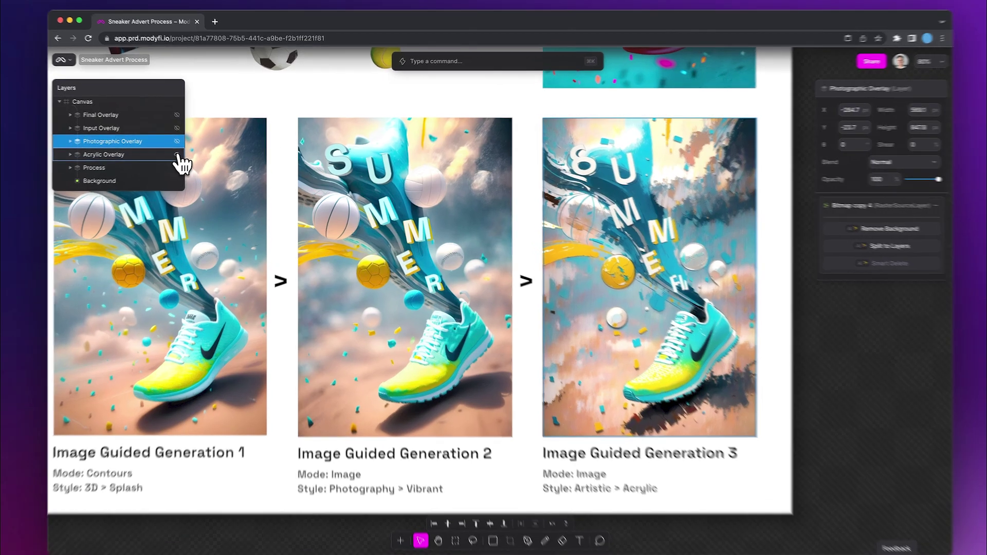
pyautogui.click(182, 154)
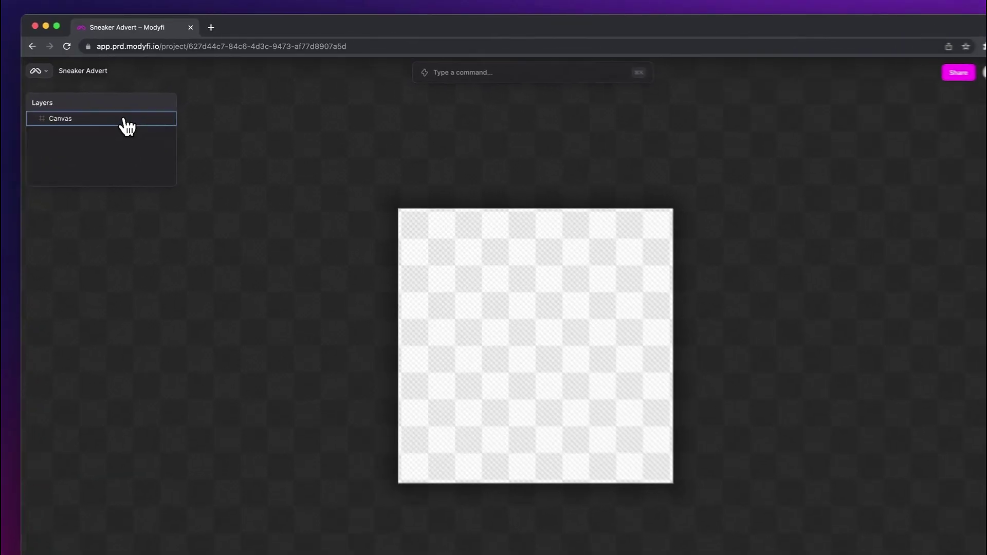
# Step: Resize the Sneaker Advert canvas to 1280 px wide by 1920 px high
pyautogui.click(144, 116)
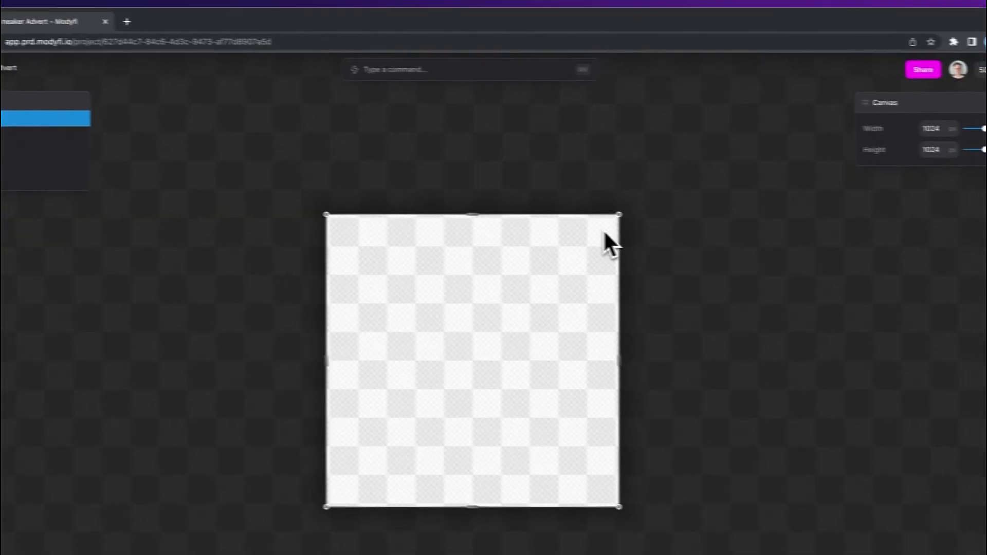
pyautogui.click(898, 125)
pyautogui.write('1280')
pyautogui.press('Return')
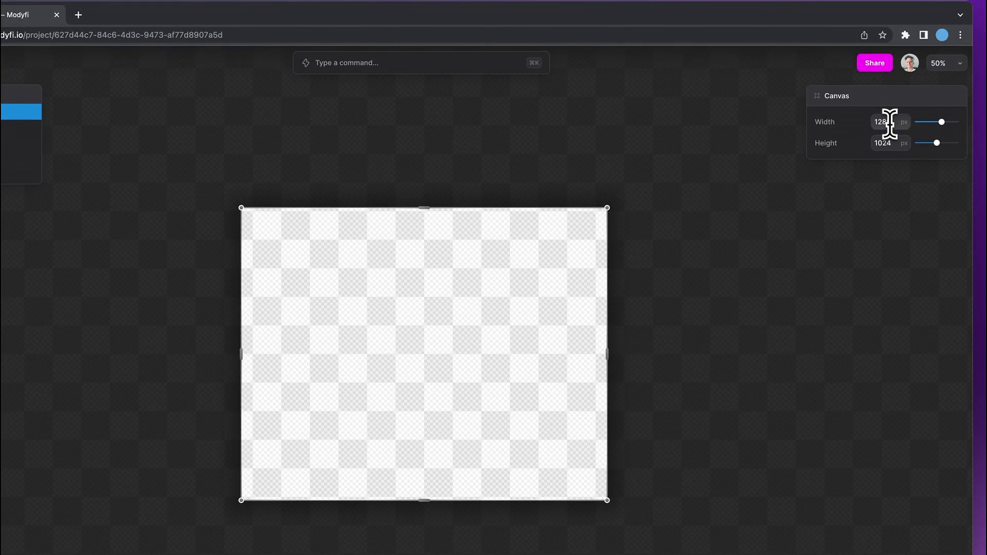
pyautogui.click(889, 143)
pyautogui.write('1920')
pyautogui.press('Return')
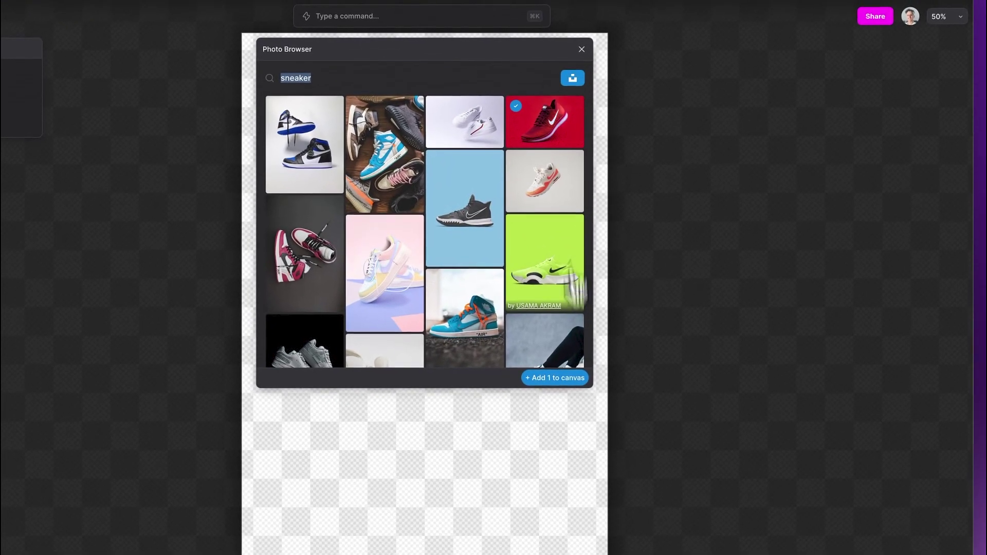
# Step: Add the red sneaker photo, remove its background, and shrink it toward the lower right
pyautogui.click(567, 374)
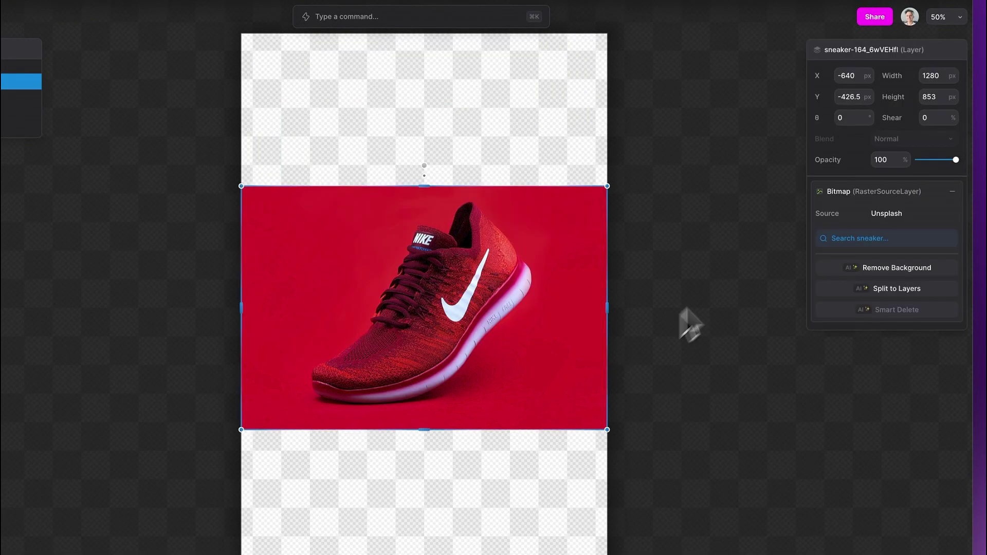
pyautogui.click(889, 268)
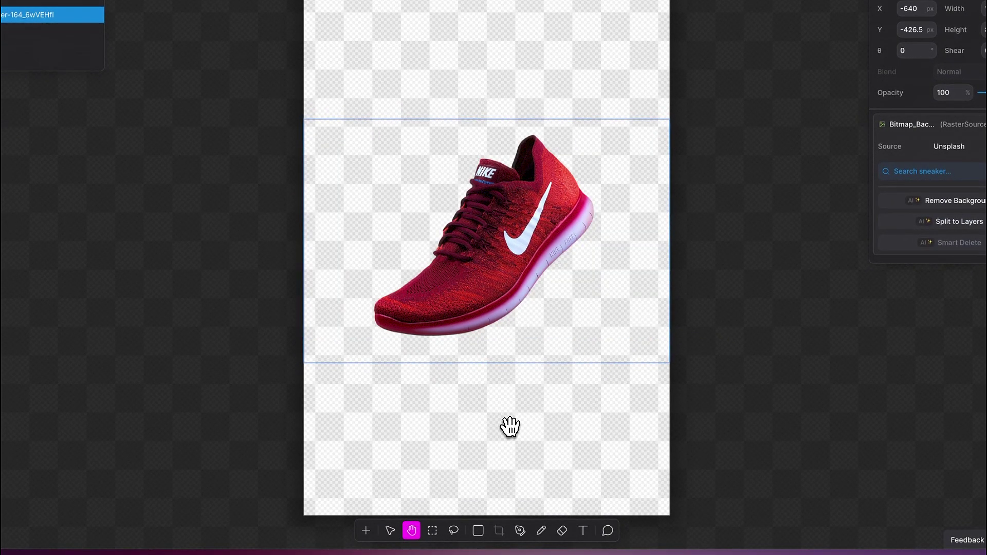
pyautogui.moveTo(476, 229); pyautogui.dragTo(525, 326)
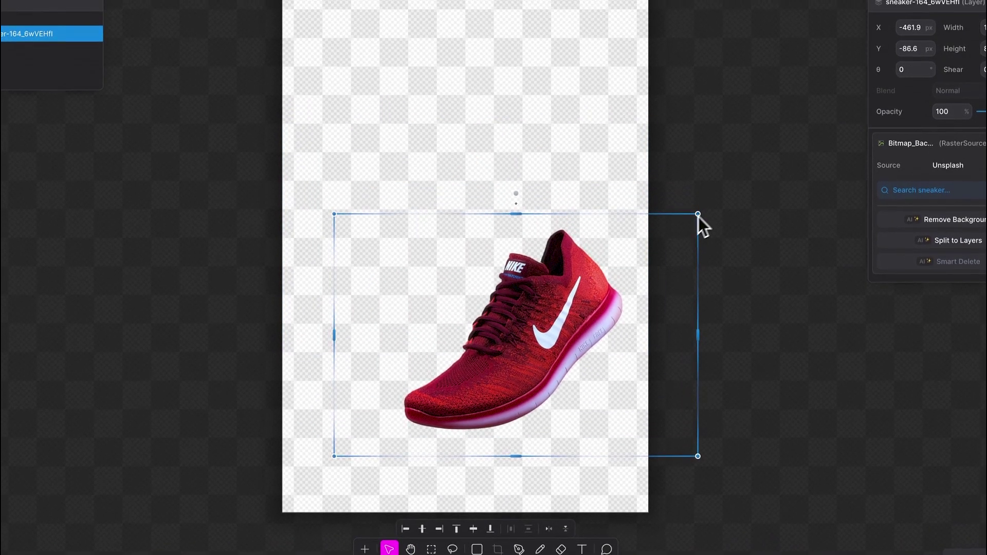
pyautogui.moveTo(697, 214); pyautogui.dragTo(674, 231)
pyautogui.moveTo(542, 343); pyautogui.dragTo(560, 355)
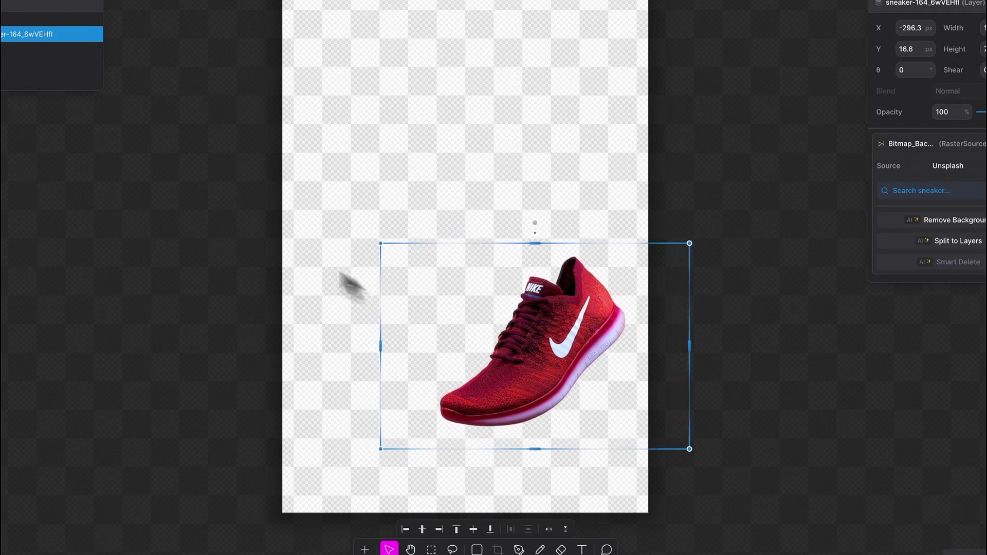
# Step: Fine-tune the sneaker's size and lower-right position, then deselect it
pyautogui.press('space')
pyautogui.moveTo(527, 251); pyautogui.dragTo(520, 293)
pyautogui.moveTo(562, 376); pyautogui.dragTo(553, 407)
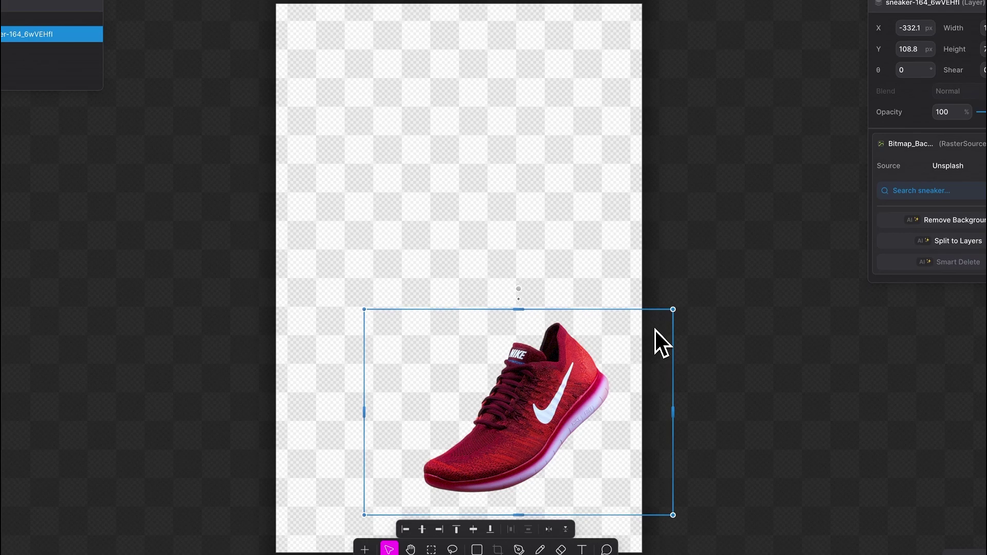
pyautogui.moveTo(673, 309); pyautogui.dragTo(684, 304)
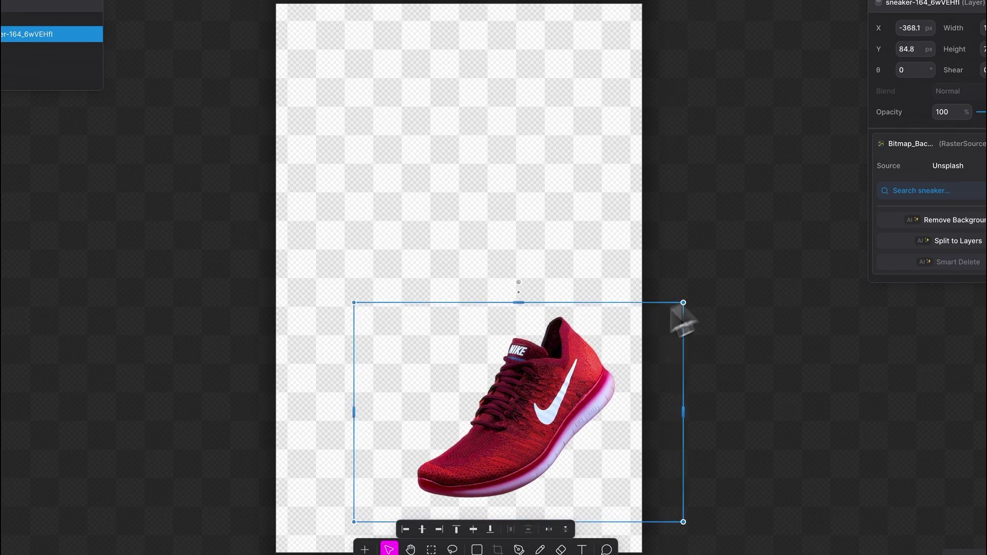
pyautogui.moveTo(571, 391); pyautogui.dragTo(556, 381)
pyautogui.click(560, 188)
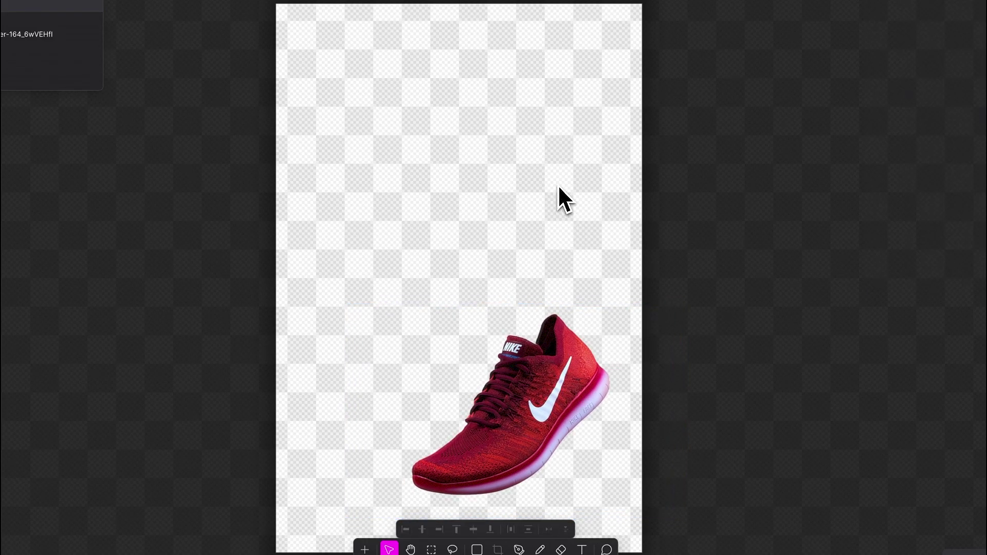
# Step: Search the stock library for an abstract background and add the red and blue swirl photo
pyautogui.click(365, 550)
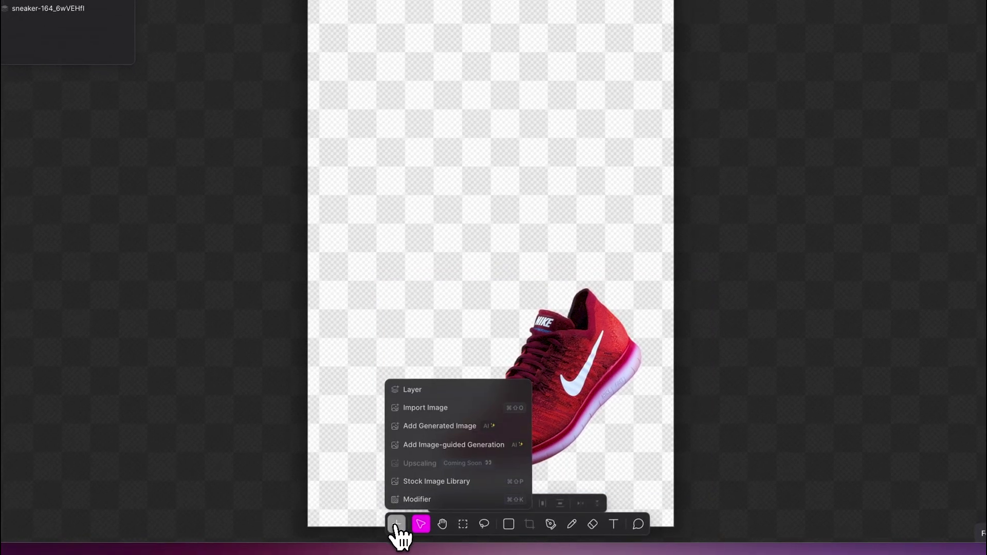
pyautogui.click(439, 479)
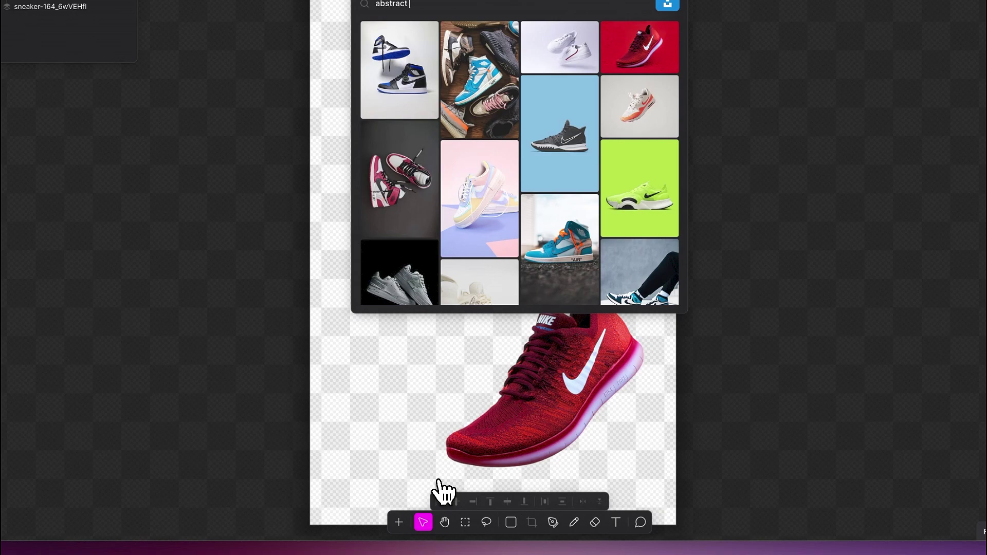
pyautogui.write('nd')
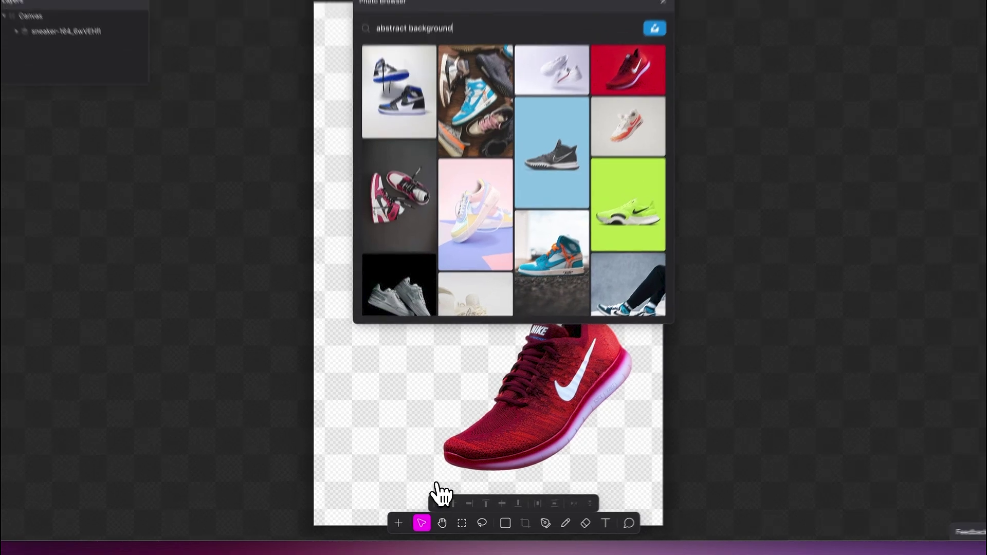
pyautogui.press('Return')
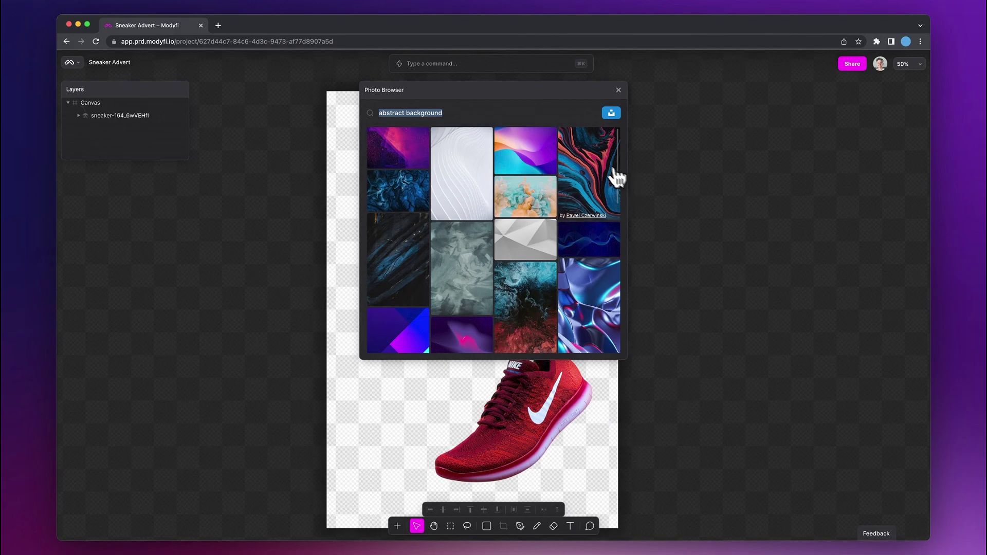
pyautogui.click(595, 165)
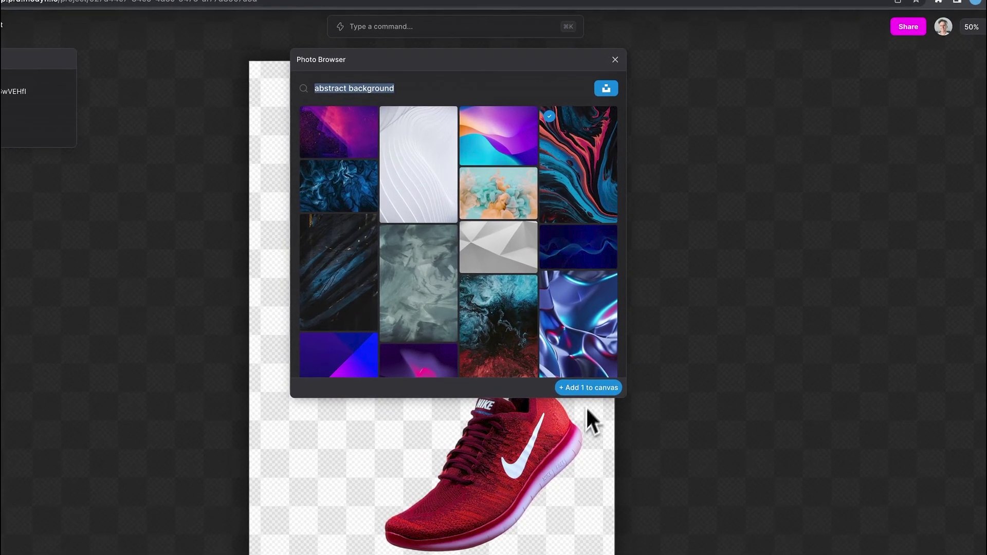
pyautogui.click(591, 387)
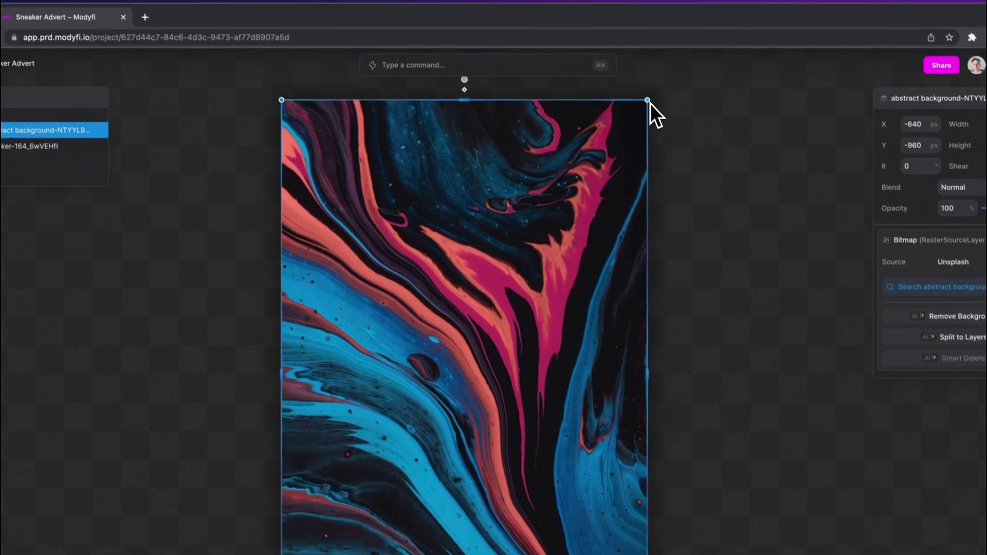
# Step: Move the sneaker layer above the swirl, then enlarge the swirl and tilt it to -19.3°
pyautogui.moveTo(615, 61); pyautogui.dragTo(575, 123)
pyautogui.moveTo(30, 91); pyautogui.dragTo(8, 101)
pyautogui.moveTo(101, 115); pyautogui.dragTo(102, 101)
pyautogui.click(501, 229)
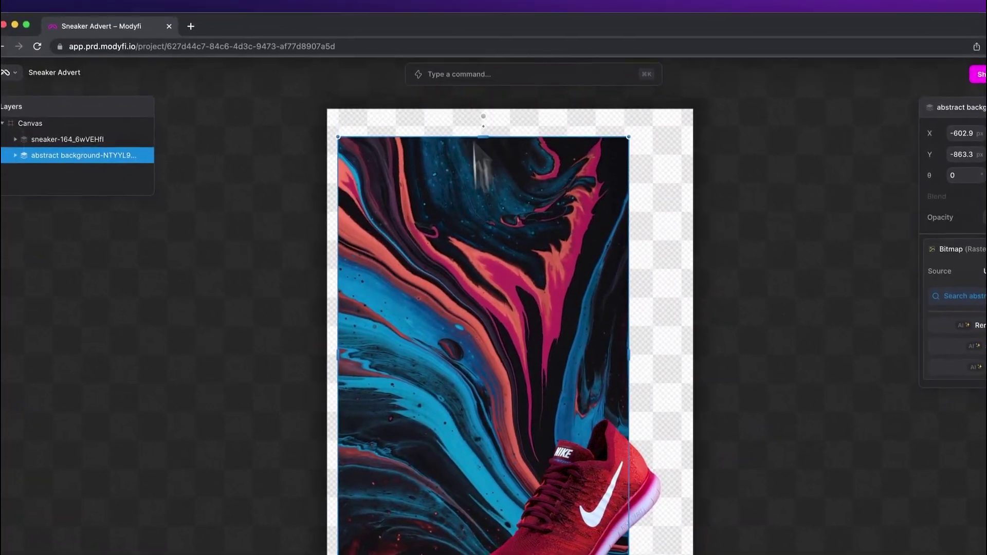
pyautogui.moveTo(484, 116); pyautogui.dragTo(397, 108)
pyautogui.moveTo(287, 181); pyautogui.dragTo(218, 123)
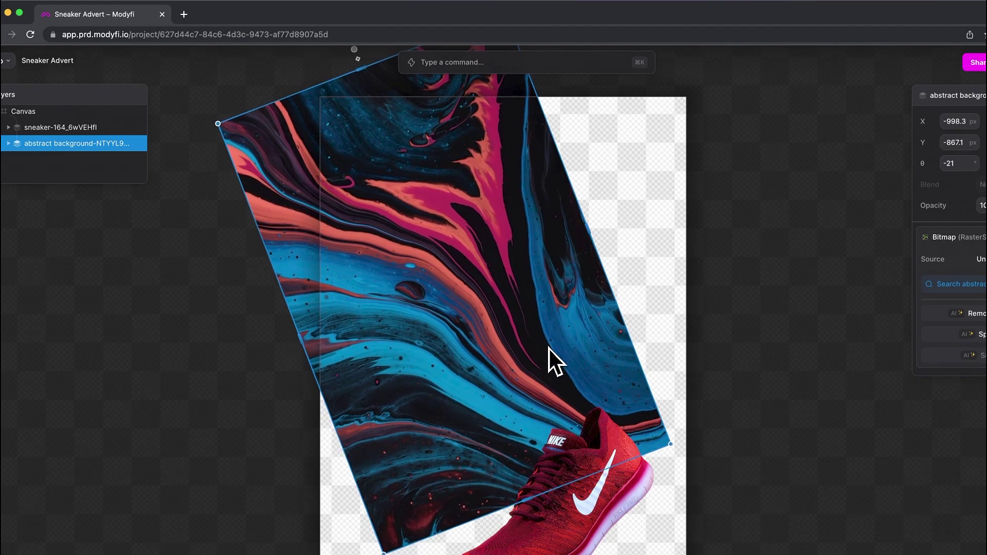
pyautogui.moveTo(358, 58); pyautogui.dragTo(432, 290)
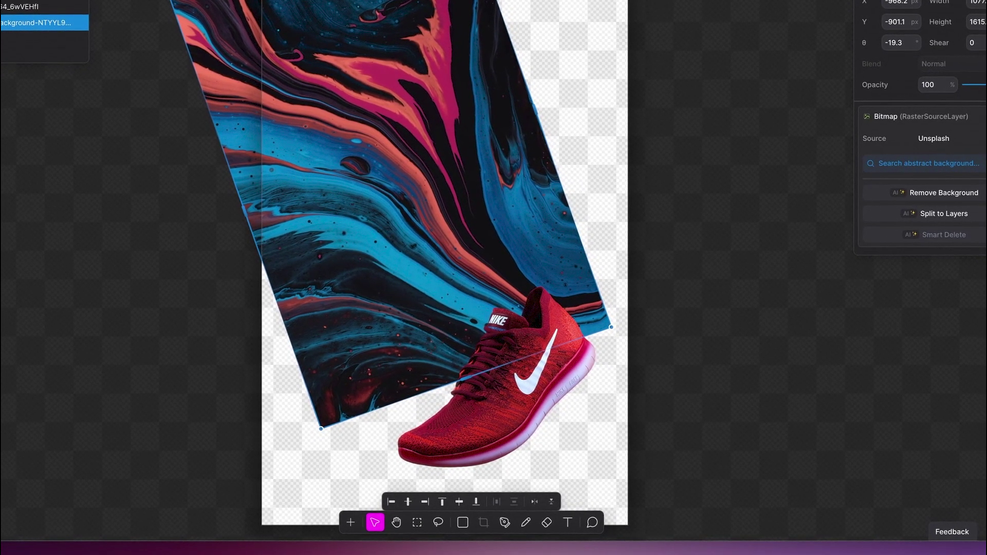
# Step: Erase the swirl above the sneaker and along a trail to its lower left
pyautogui.click(552, 524)
pyautogui.moveTo(571, 303)
pyautogui.mouseDown()
pyautogui.moveTo(538, 216)
pyautogui.moveTo(541, 265)
pyautogui.mouseUp()
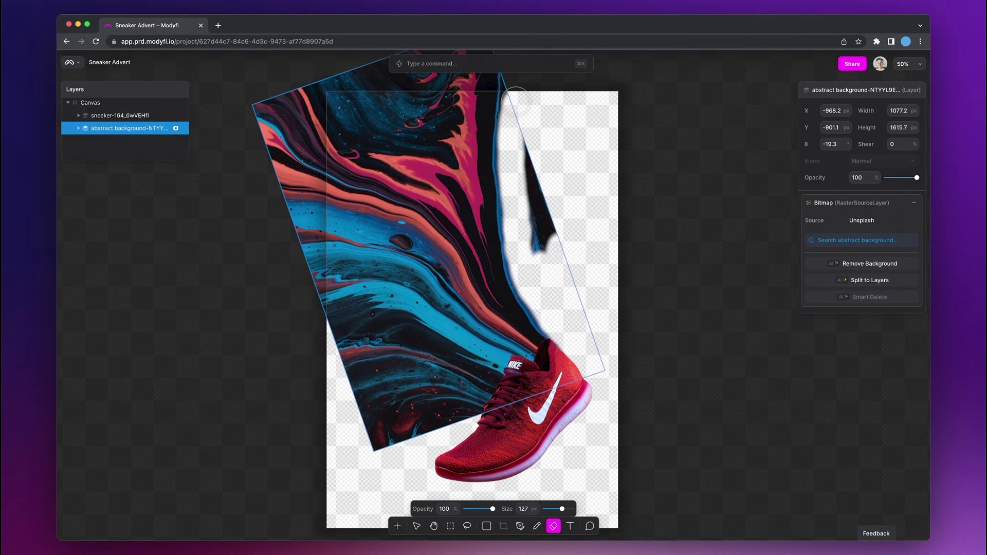
pyautogui.moveTo(543, 256)
pyautogui.mouseDown()
pyautogui.moveTo(540, 206)
pyautogui.moveTo(560, 327)
pyautogui.mouseUp()
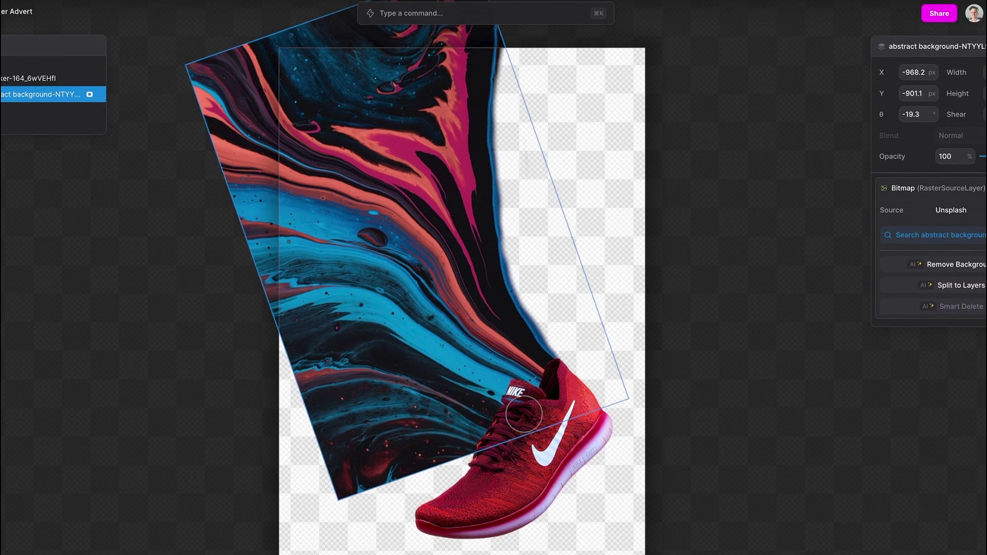
pyautogui.moveTo(459, 381)
pyautogui.mouseDown()
pyautogui.moveTo(427, 370)
pyautogui.moveTo(398, 334)
pyautogui.mouseUp()
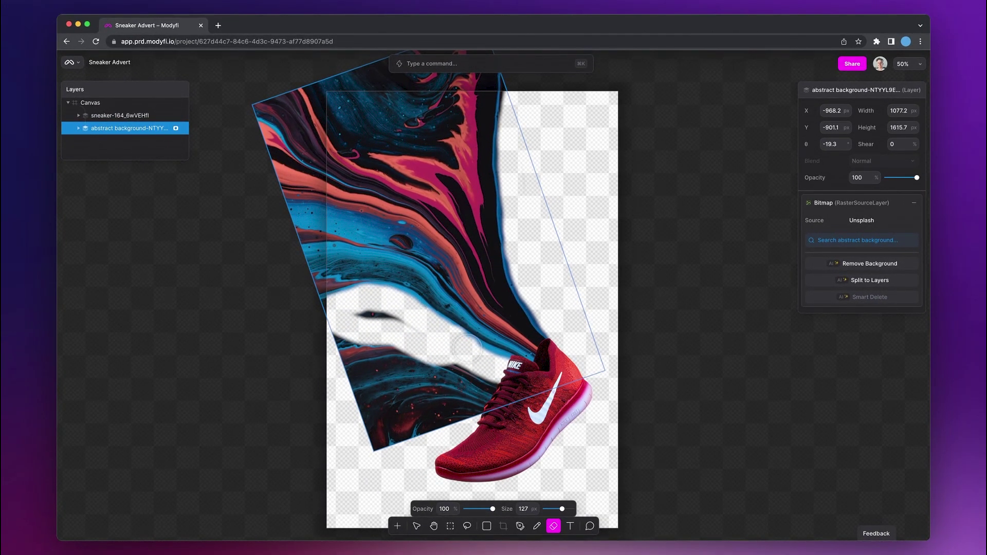
pyautogui.moveTo(466, 368); pyautogui.dragTo(489, 393)
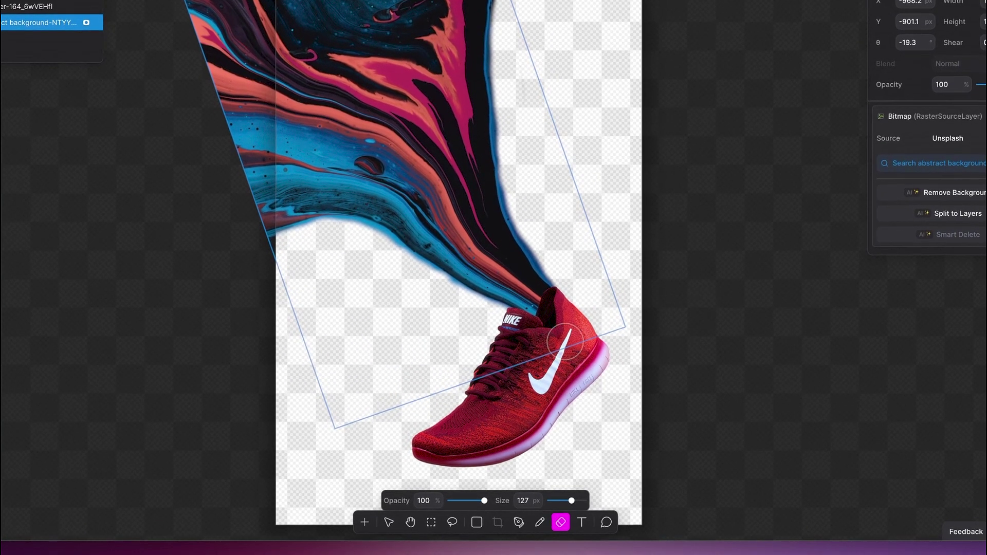
# Step: Reduce the eraser size to 38 px and refine the swirl edges near the heel
pyautogui.press('v')
pyautogui.click(552, 405)
pyautogui.scroll(5, 545, 309)
pyautogui.click(561, 522)
pyautogui.moveTo(572, 500); pyautogui.dragTo(556, 500)
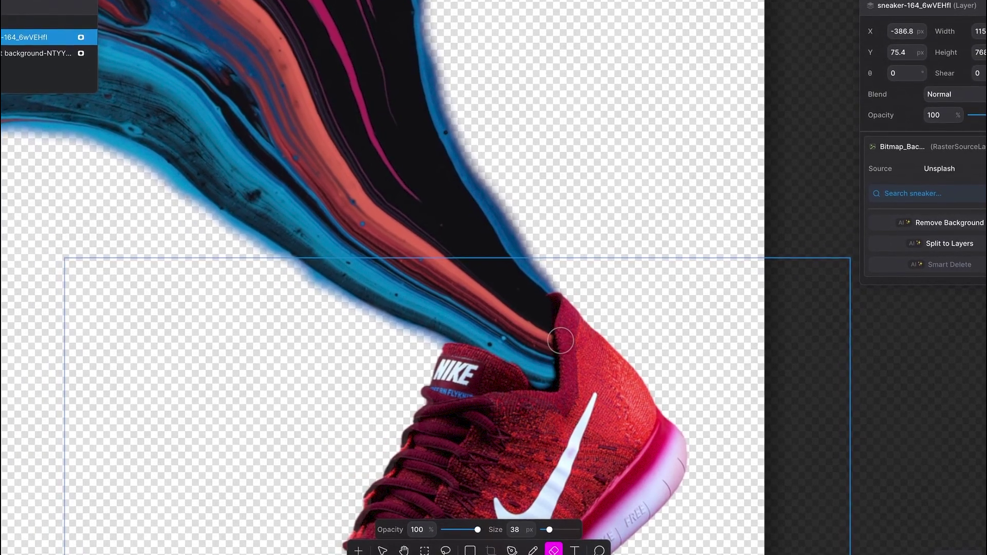
pyautogui.scroll(3, 515, 311)
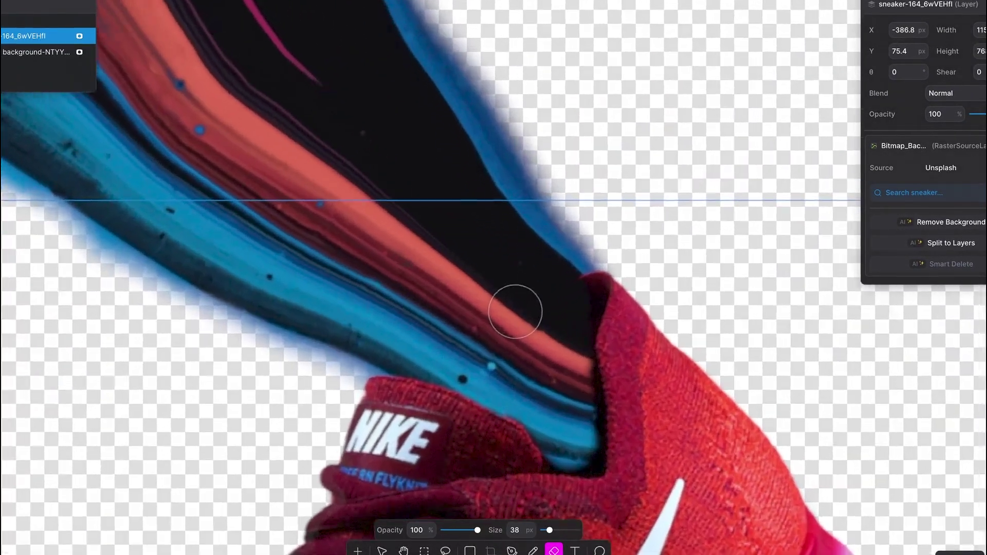
pyautogui.scroll(-8, 515, 311)
pyautogui.scroll(-3, 515, 311)
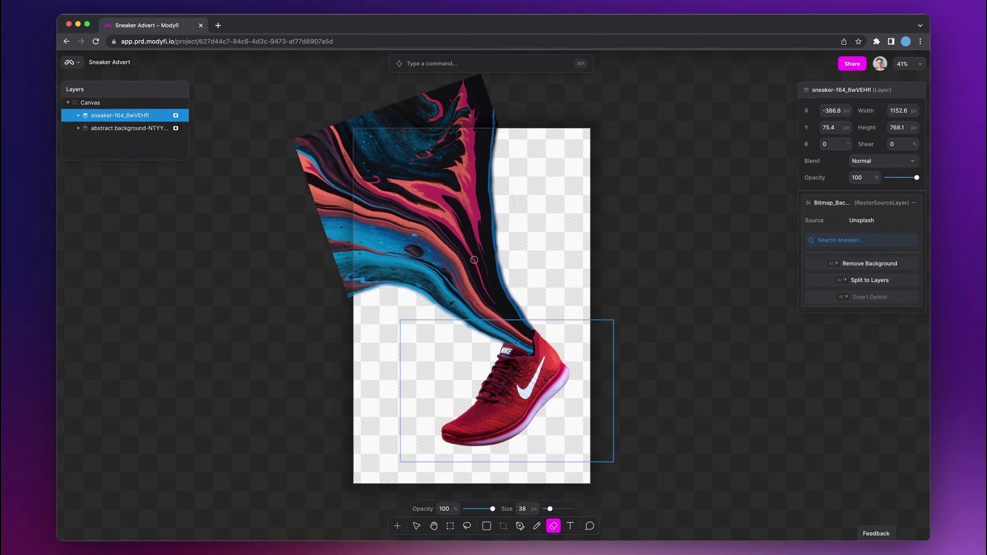
pyautogui.scroll(3, 474, 259)
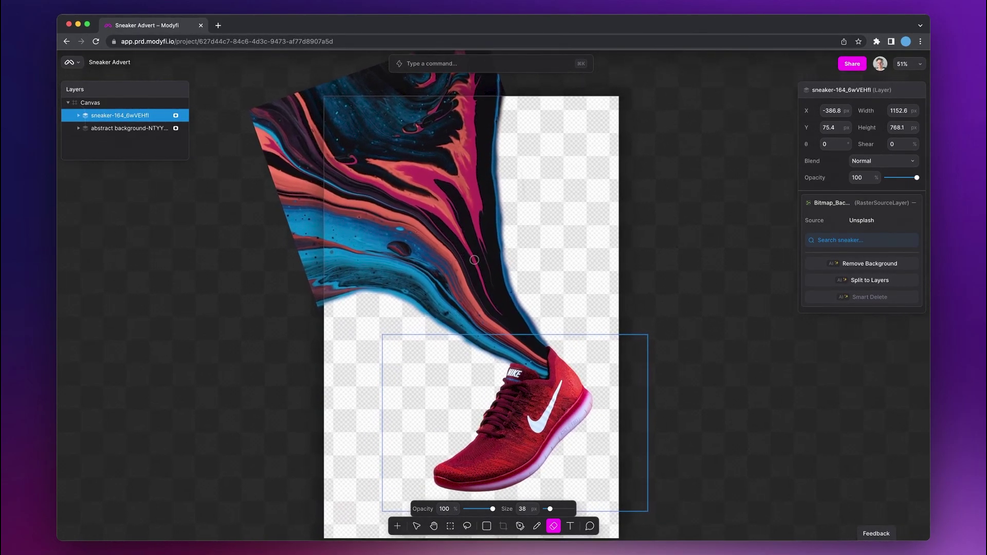
pyautogui.scroll(-2, 474, 260)
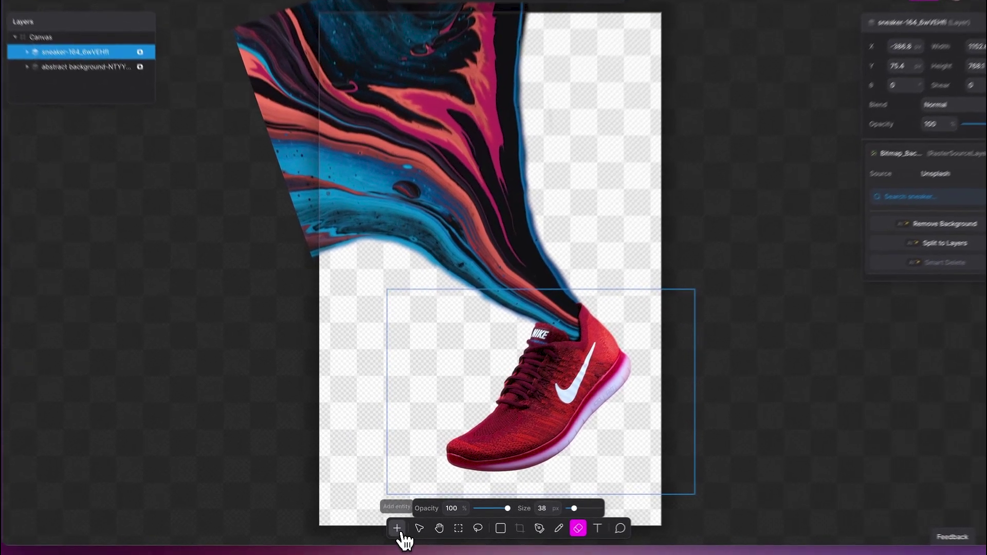
# Step: Add a football-on-grass stock photo and remove its background
pyautogui.click(397, 526)
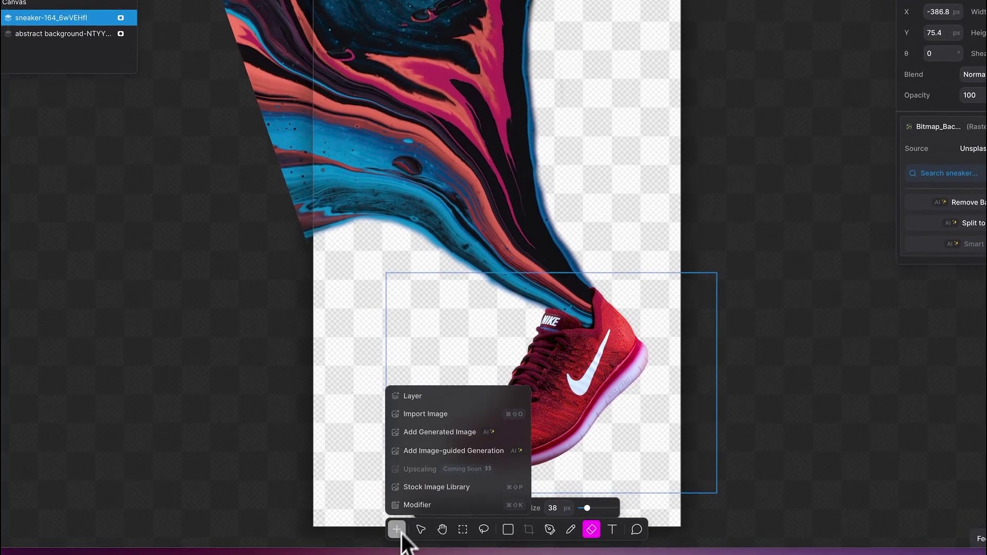
pyautogui.click(441, 495)
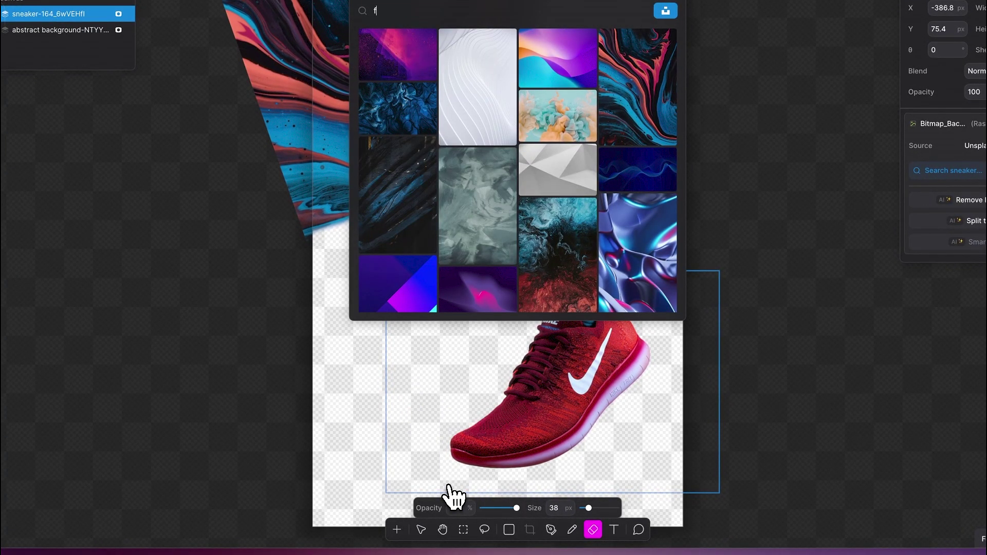
pyautogui.write('football')
pyautogui.press('Return')
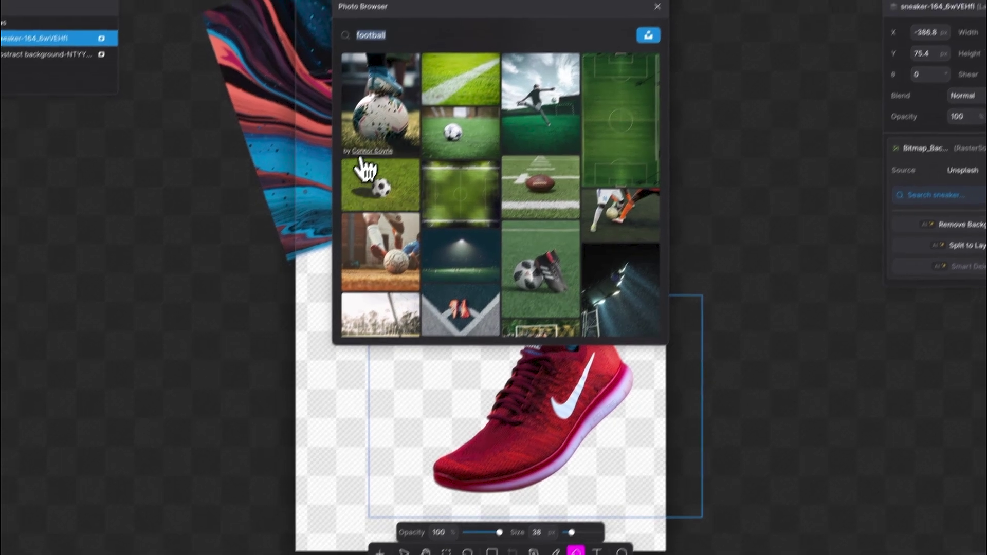
pyautogui.click(366, 171)
pyautogui.click(635, 339)
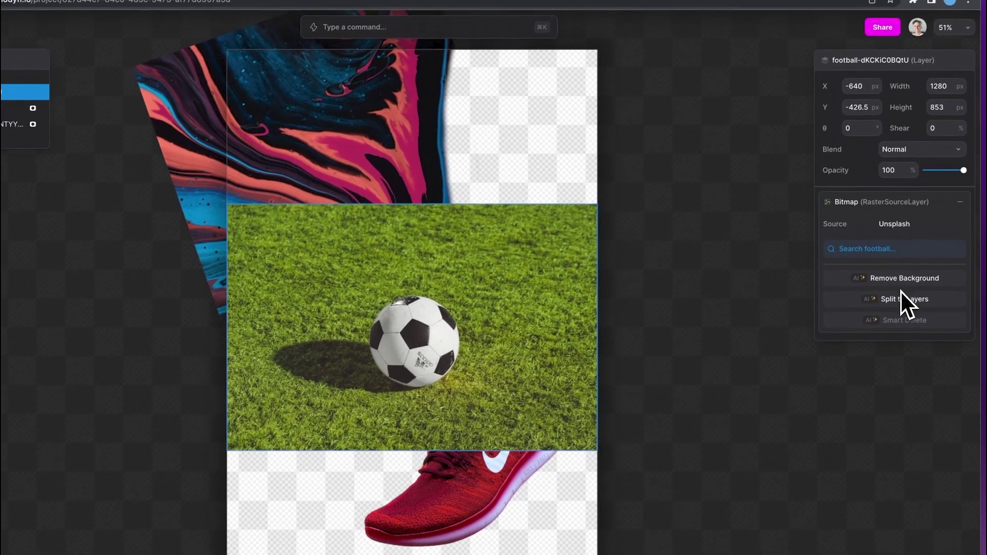
pyautogui.click(952, 257)
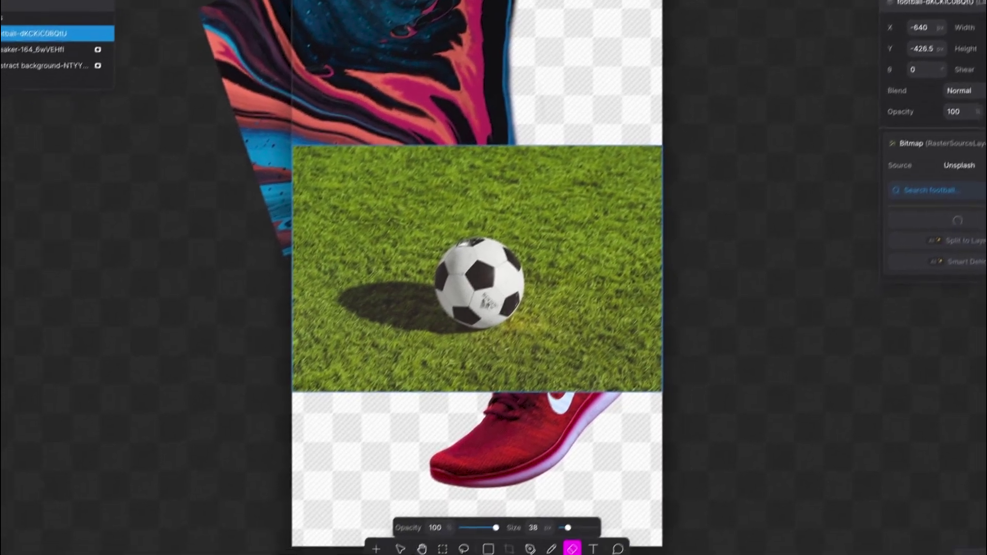
# Step: Add a basketball photo onto the swirl, then shrink and reposition the football beside the streak
pyautogui.click(390, 537)
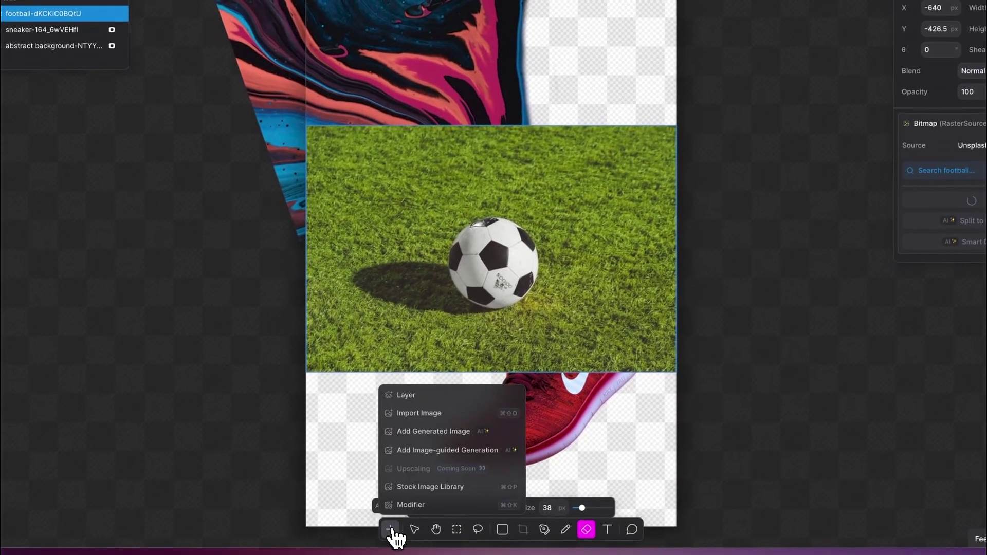
pyautogui.click(432, 488)
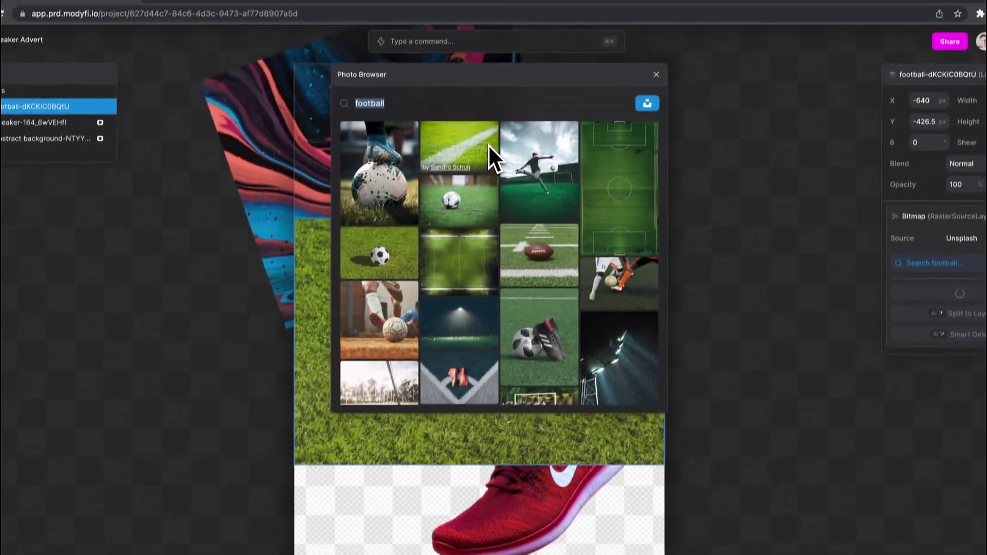
pyautogui.write('basketball')
pyautogui.press('Return')
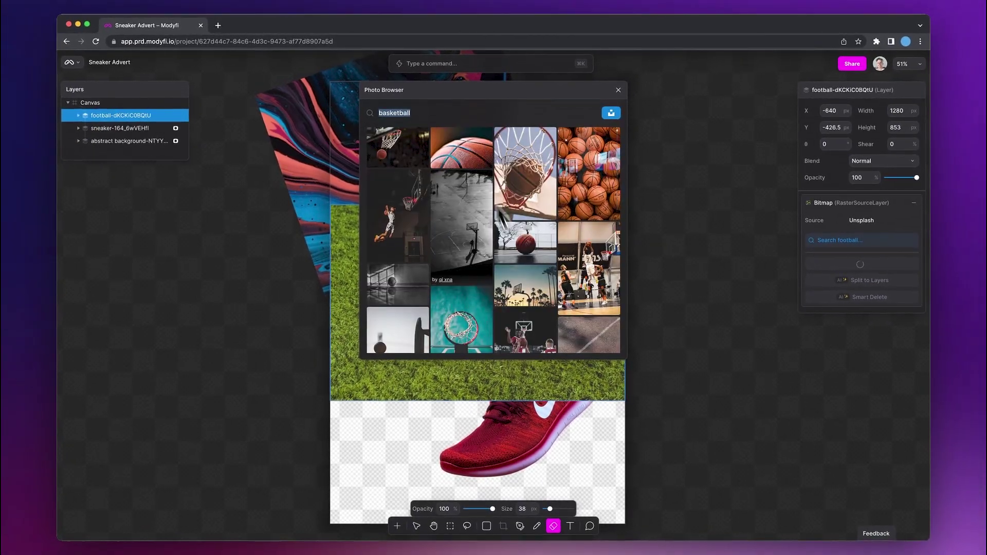
pyautogui.scroll(-5, 502, 220)
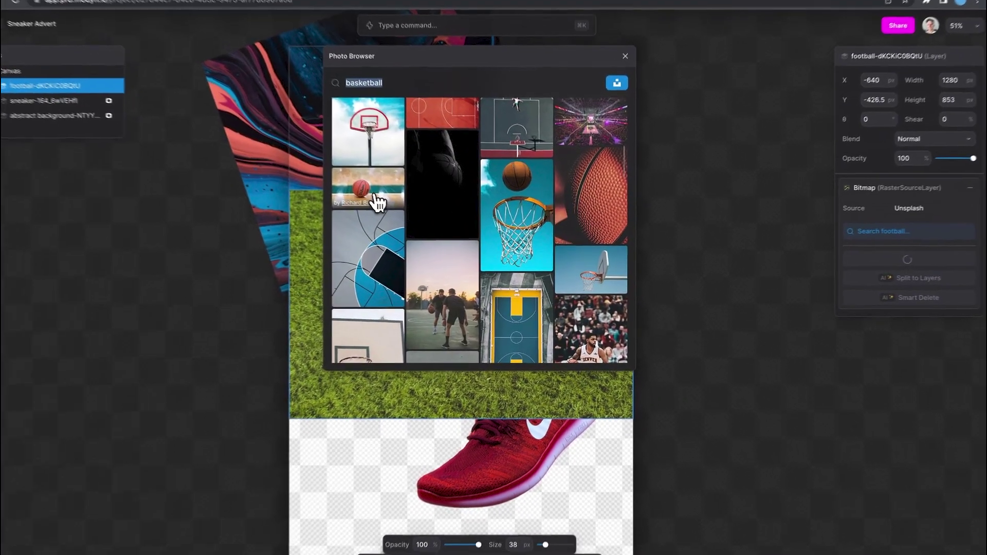
pyautogui.click(377, 202)
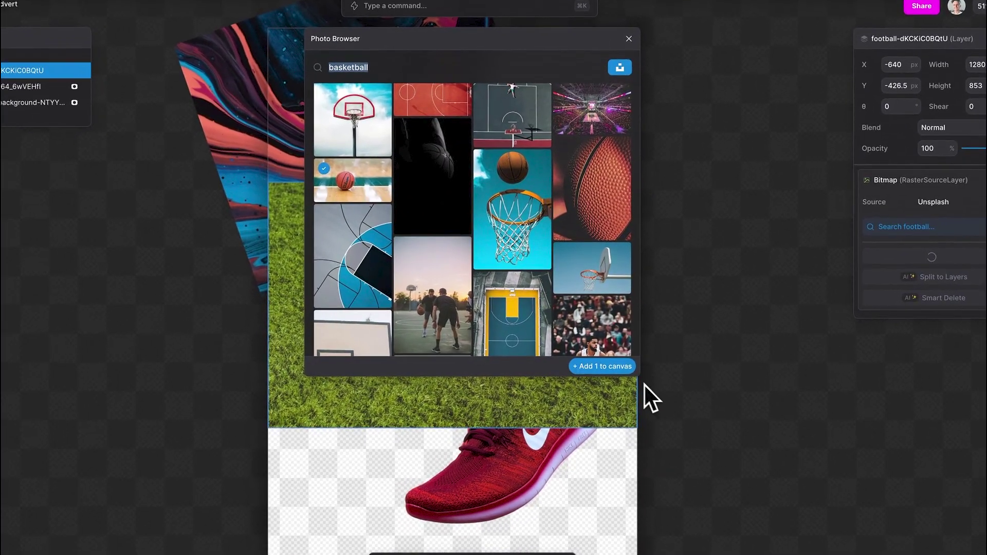
pyautogui.click(620, 368)
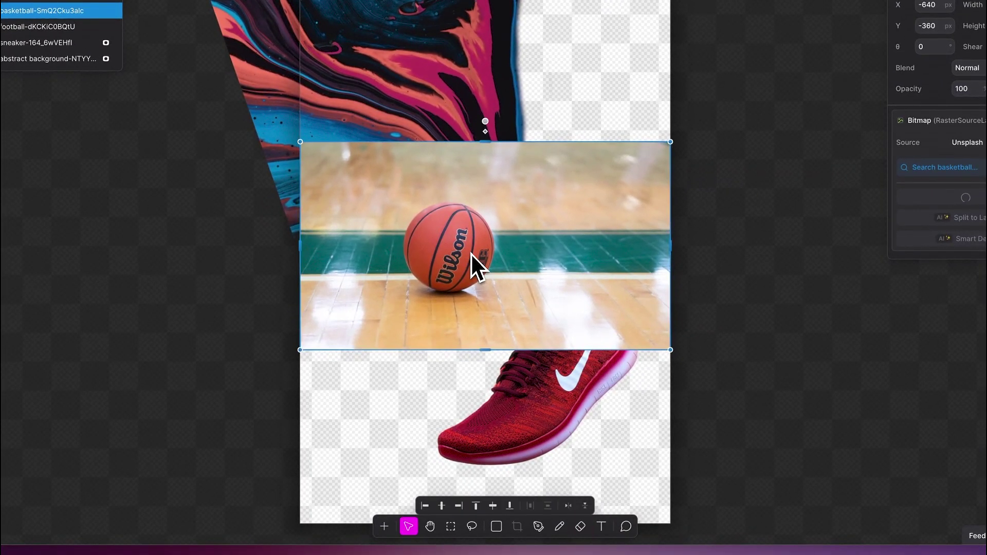
pyautogui.moveTo(471, 253); pyautogui.dragTo(401, 153)
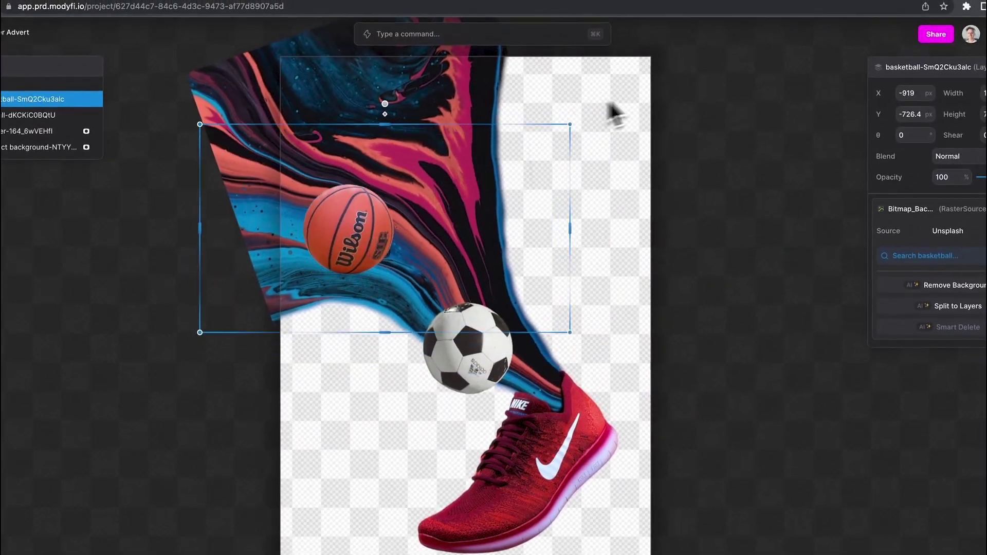
pyautogui.click(468, 350)
pyautogui.moveTo(651, 210); pyautogui.dragTo(586, 254)
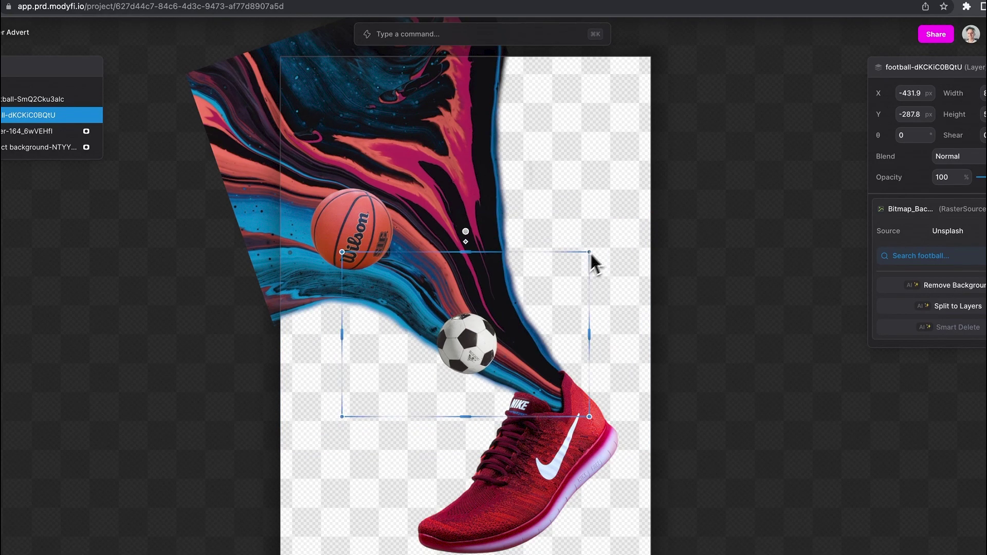
pyautogui.moveTo(463, 367); pyautogui.dragTo(412, 351)
# Step: Add a tennis ball photo, shrink it and position it on the artboard
pyautogui.click(392, 536)
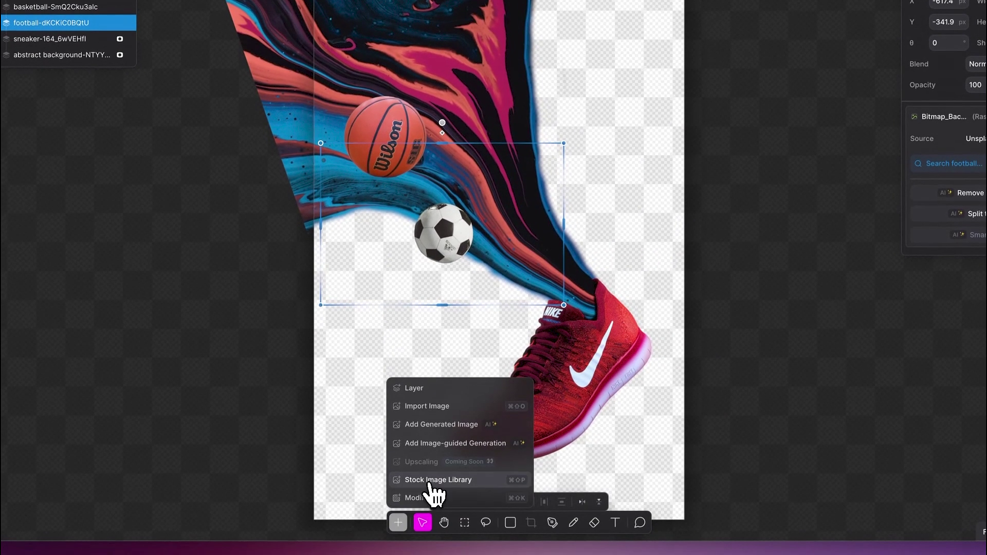
pyautogui.click(434, 509)
pyautogui.write('tennis ball')
pyautogui.press('Return')
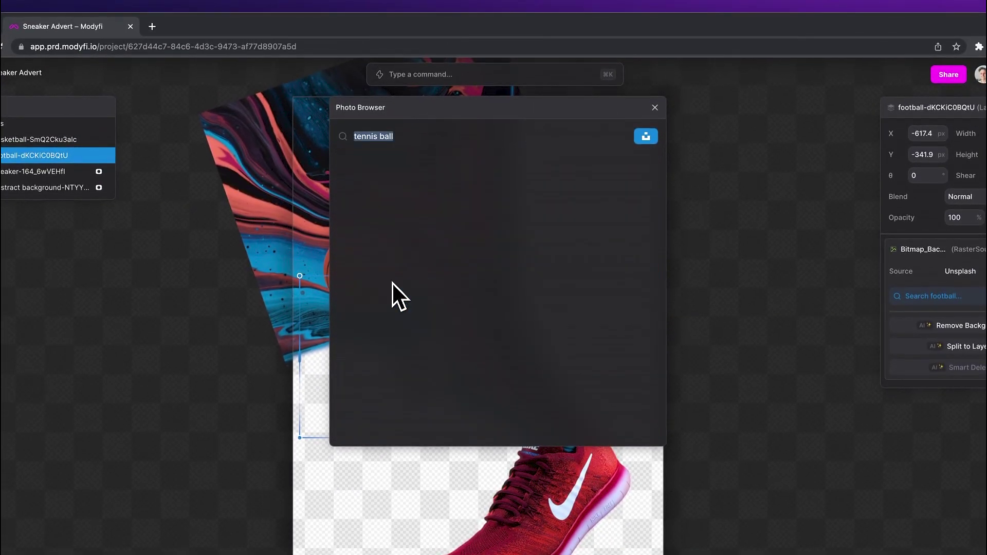
pyautogui.click(387, 185)
pyautogui.click(614, 424)
pyautogui.moveTo(643, 255); pyautogui.dragTo(534, 336)
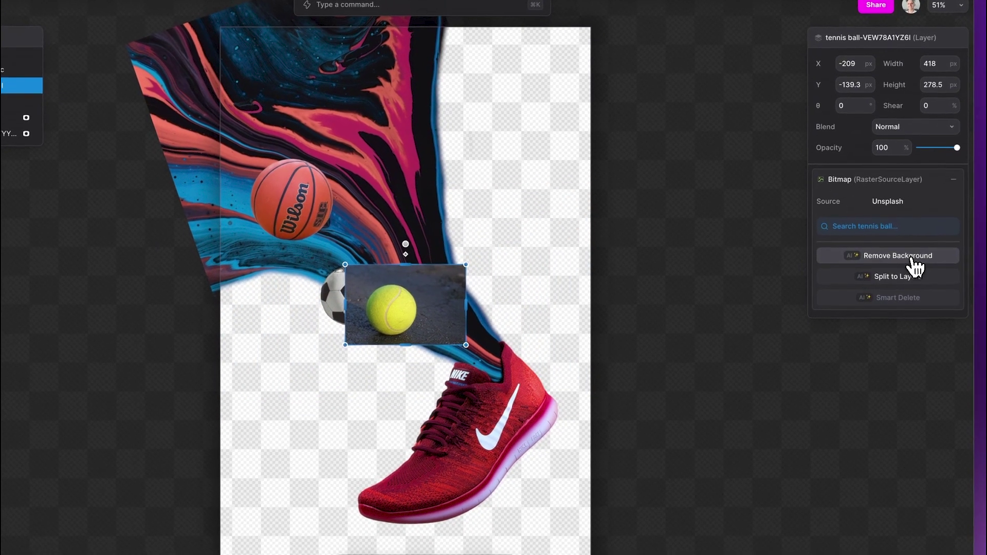
pyautogui.moveTo(417, 339); pyautogui.dragTo(475, 396)
# Step: Add a baseball photo and shrink it to ball size
pyautogui.doubleClick(454, 404)
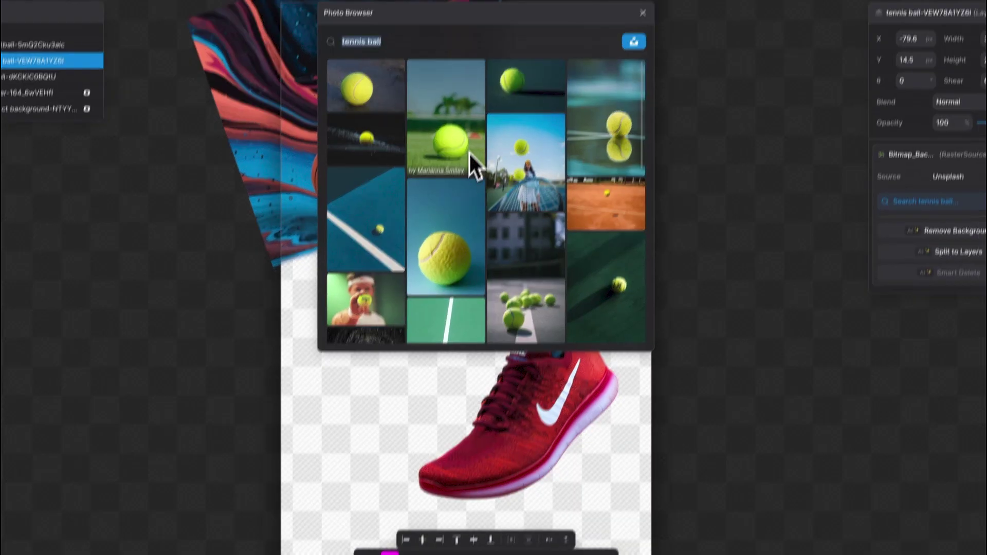
pyautogui.write('baseball')
pyautogui.press('Return')
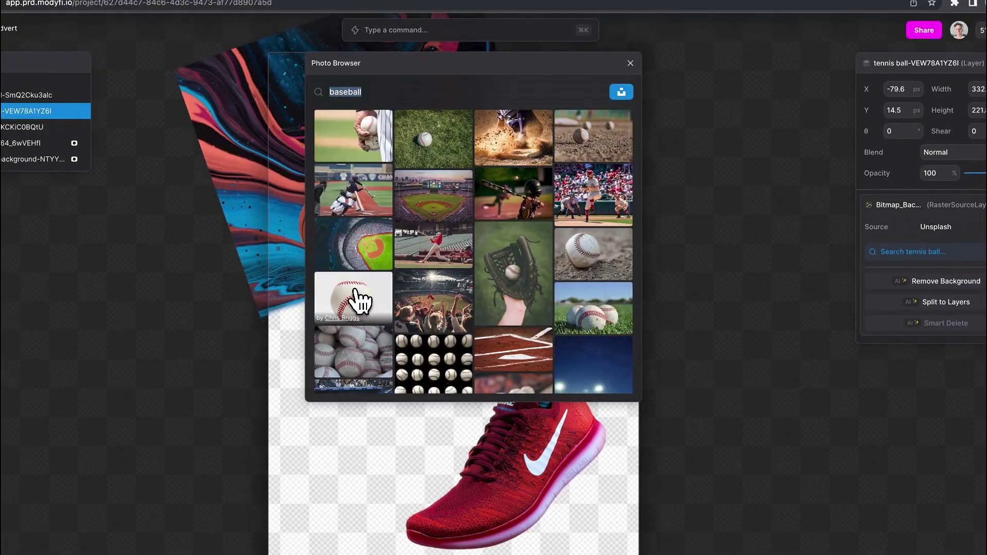
pyautogui.click(357, 251)
pyautogui.click(635, 343)
pyautogui.moveTo(562, 230); pyautogui.dragTo(530, 257)
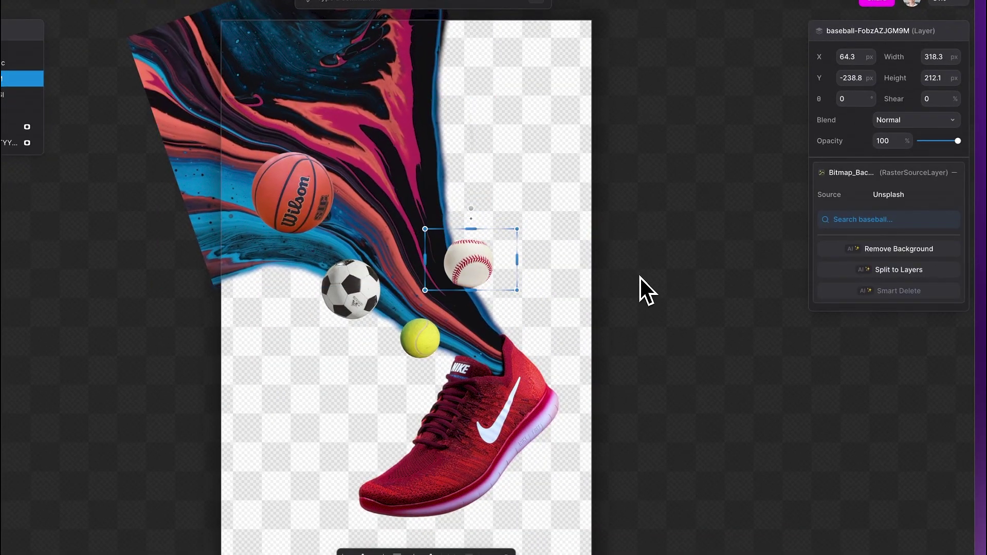
# Step: Add a volleyball photo and move it up into the swirl
pyautogui.doubleClick(468, 262)
pyautogui.write('volleyball')
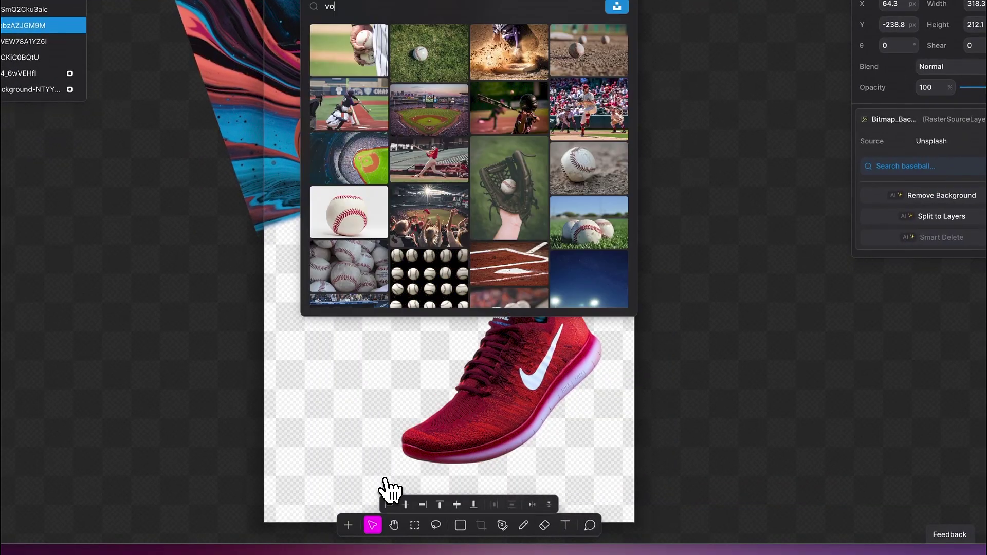
pyautogui.press('Return')
pyautogui.click(599, 306)
pyautogui.moveTo(514, 483); pyautogui.dragTo(553, 301)
pyautogui.click(553, 301)
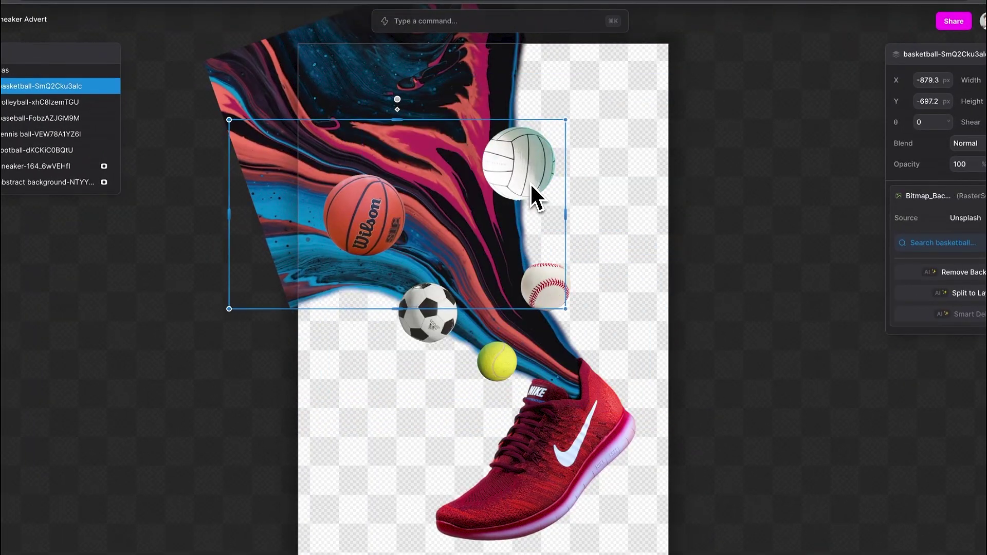
# Step: Lasso the Wilson lettering on the basketball and Smart Delete it
pyautogui.scroll(5, 532, 188)
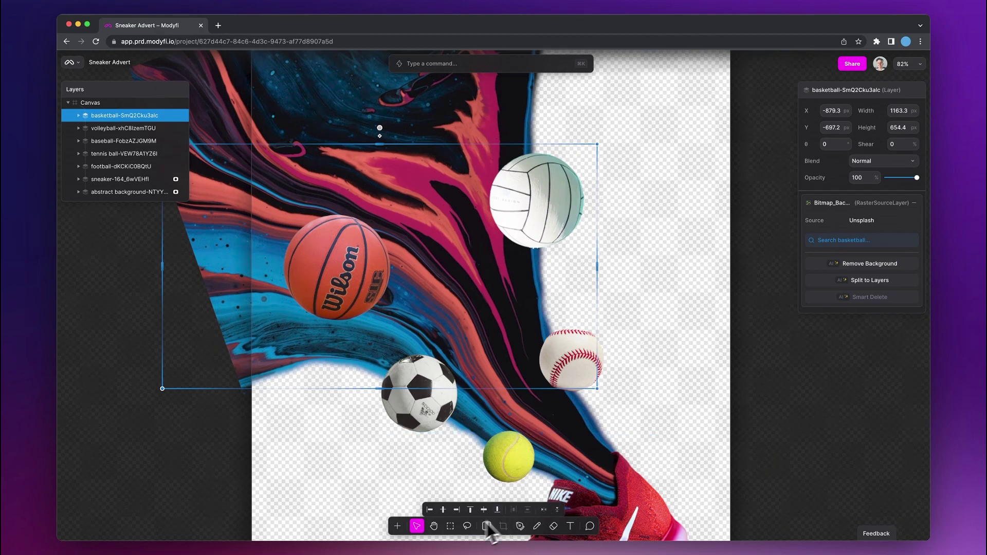
pyautogui.click(467, 526)
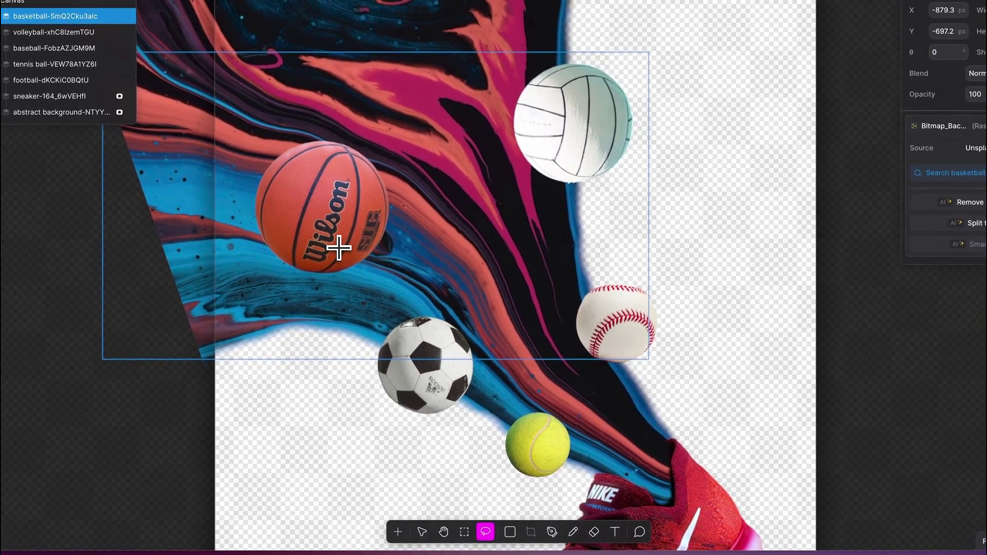
pyautogui.moveTo(347, 211)
pyautogui.mouseDown()
pyautogui.moveTo(334, 247)
pyautogui.moveTo(307, 224)
pyautogui.mouseUp()
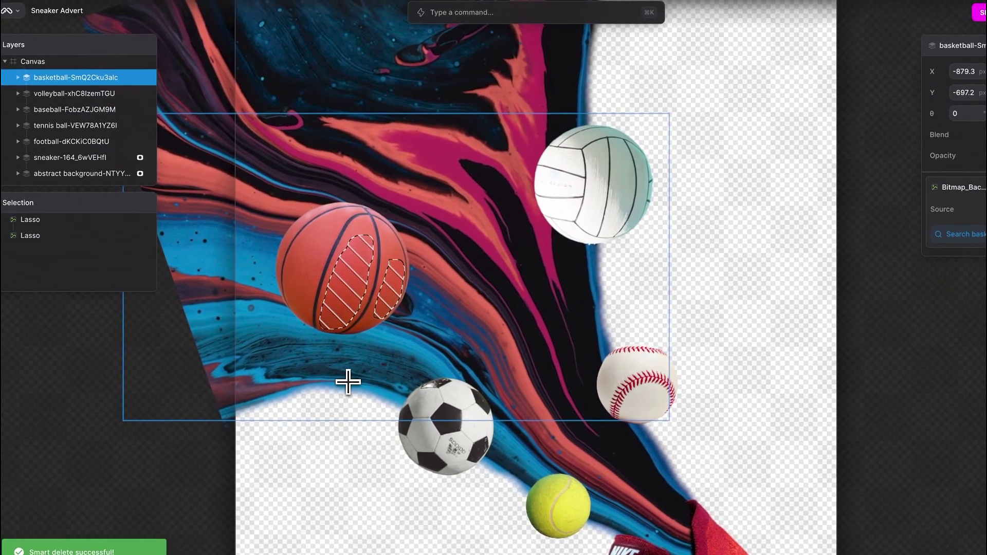
pyautogui.click(354, 340)
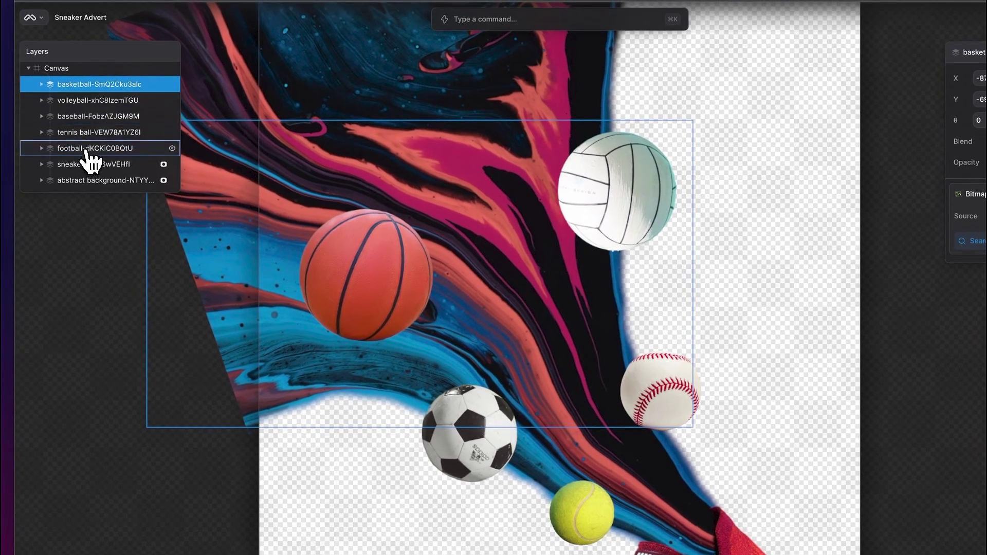
# Step: Smart Delete the printed logo from the football, then select the volleyball layer
pyautogui.click(87, 149)
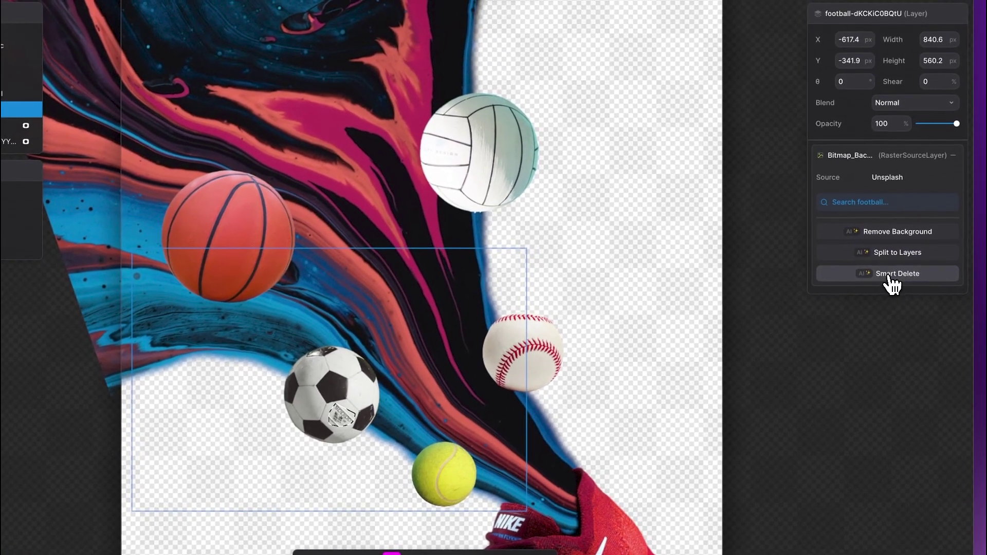
pyautogui.click(957, 235)
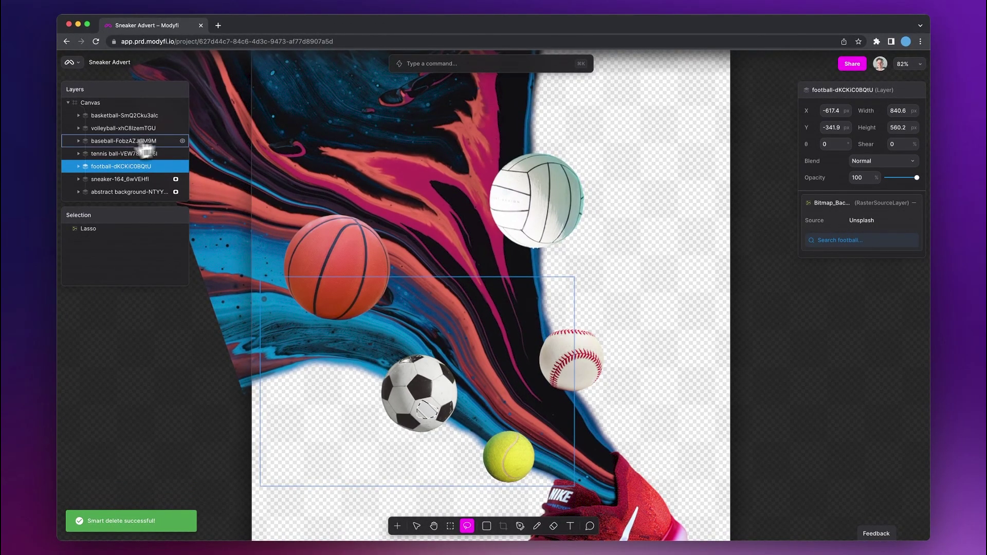
pyautogui.click(123, 128)
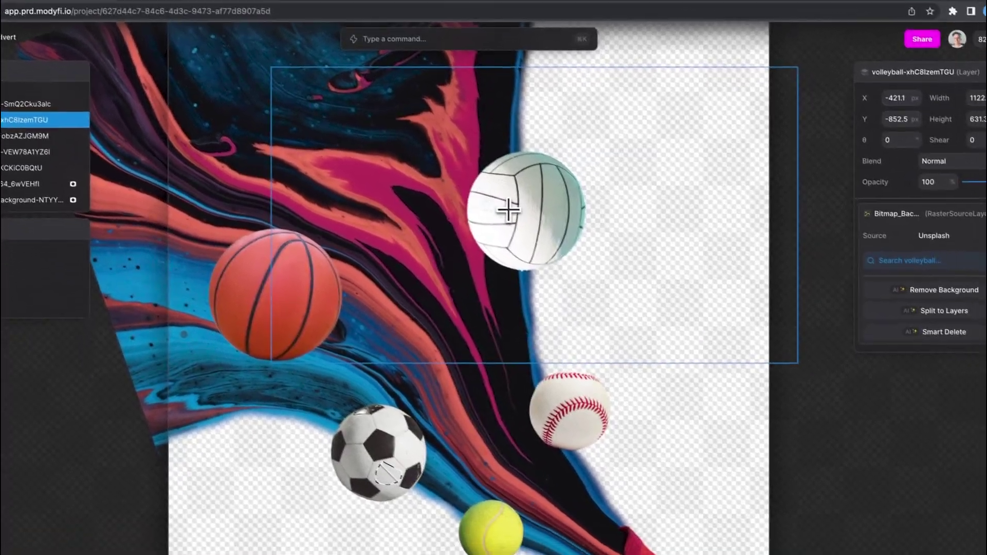
pyautogui.scroll(5, 507, 209)
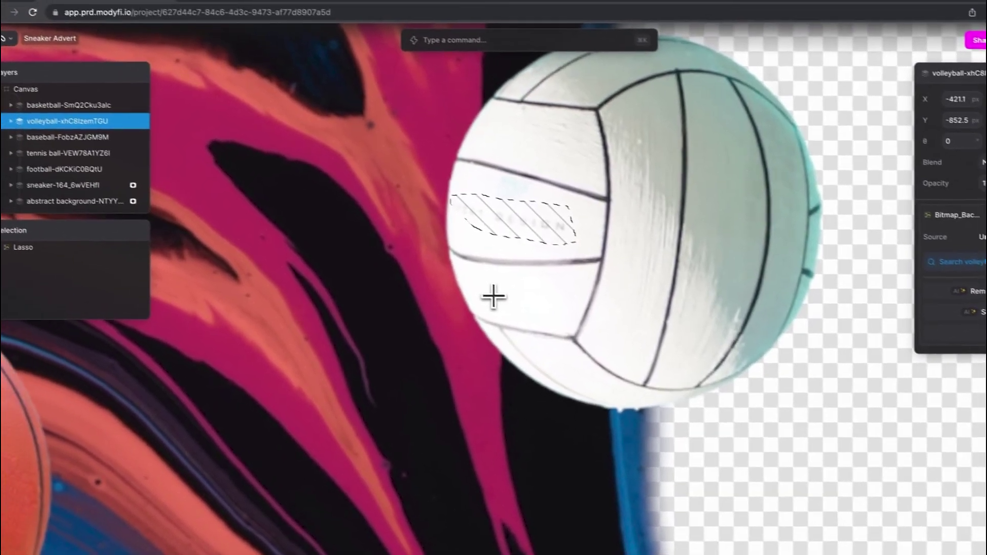
pyautogui.scroll(-5, 424, 297)
pyautogui.scroll(-4, 511, 301)
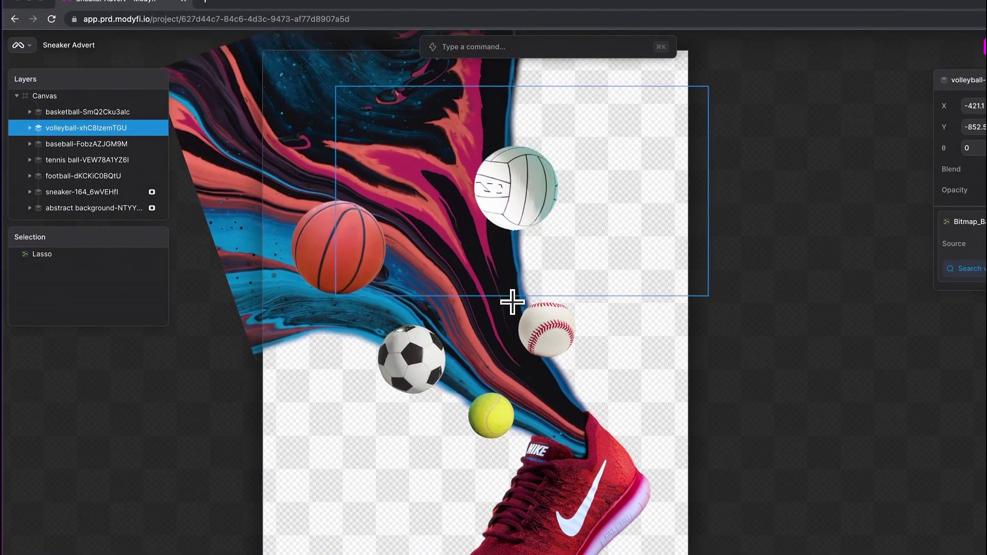
pyautogui.scroll(-2, 504, 278)
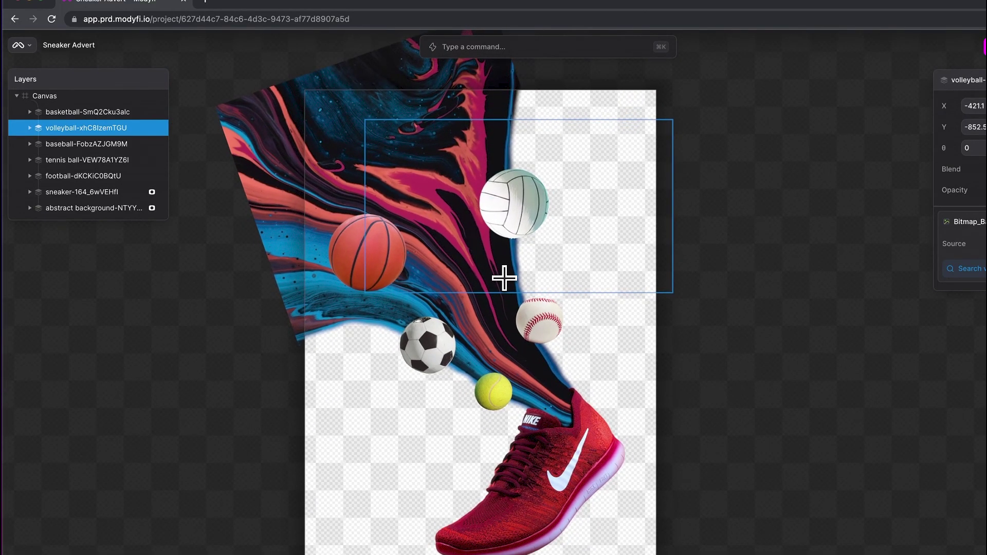
# Step: Add a teal Unsplash confetti photo to the canvas
pyautogui.click(120, 114)
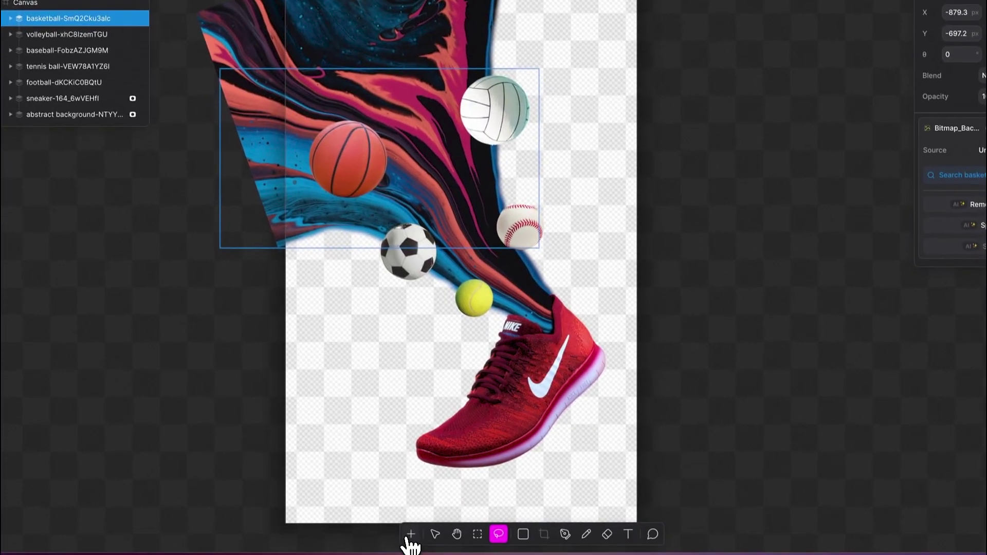
pyautogui.click(408, 533)
pyautogui.click(458, 493)
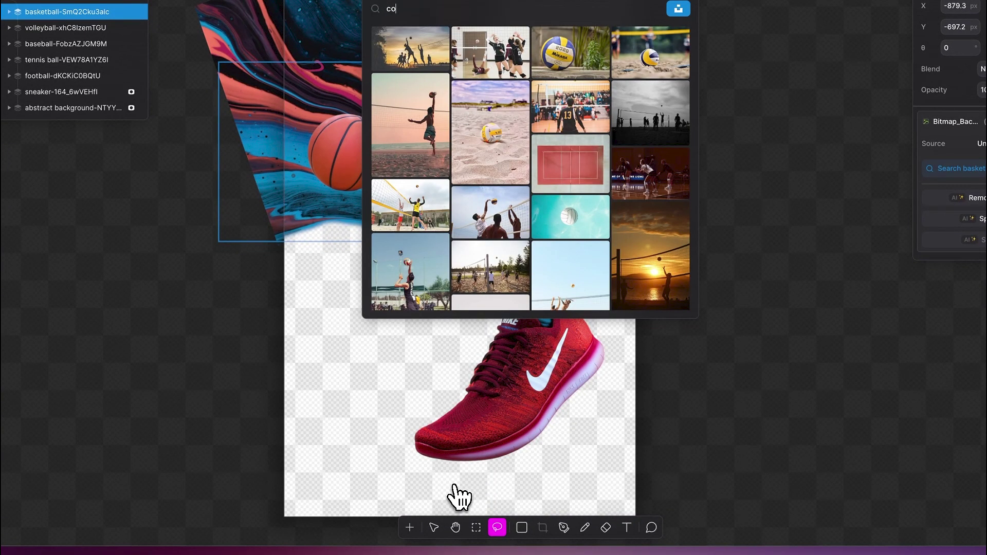
pyautogui.write('confetti')
pyautogui.press('Return')
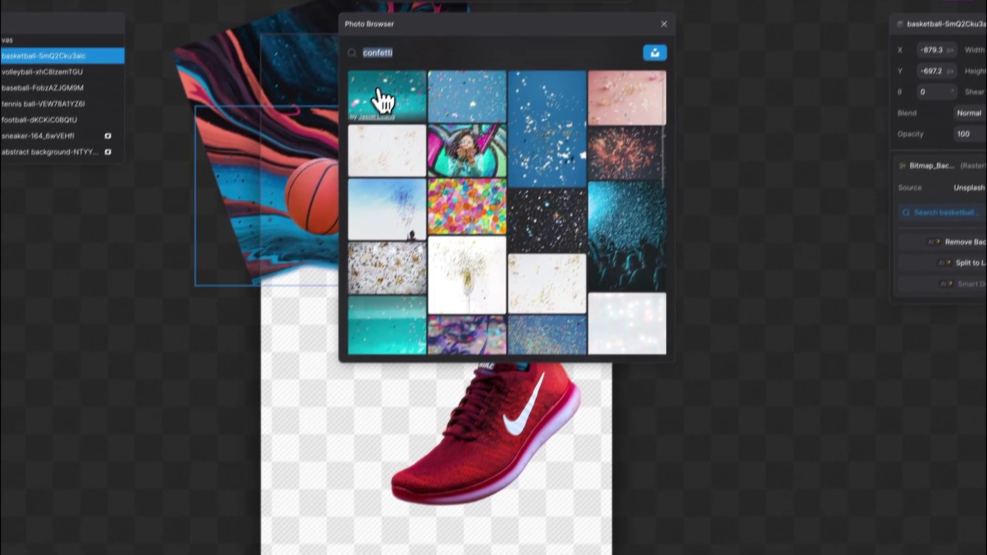
pyautogui.click(405, 50)
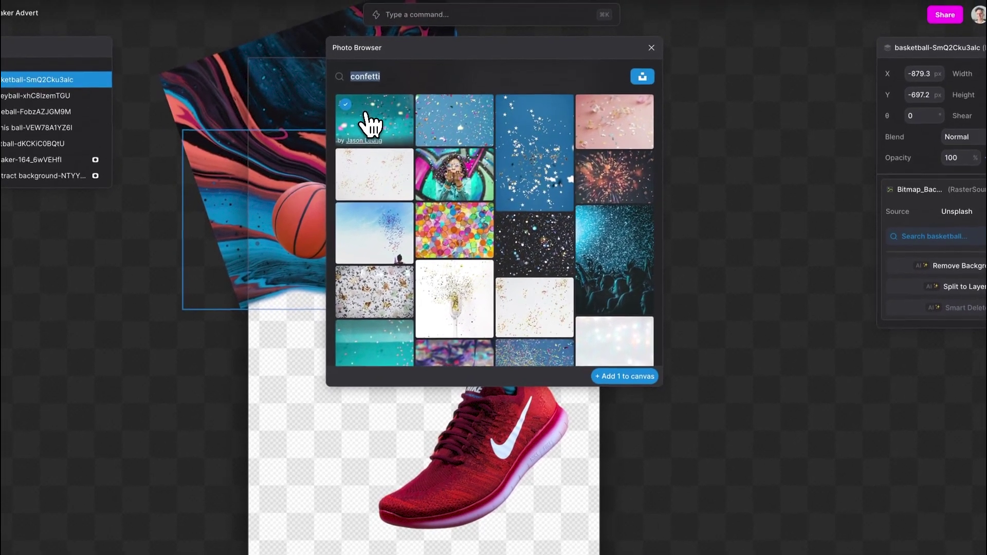
pyautogui.click(668, 308)
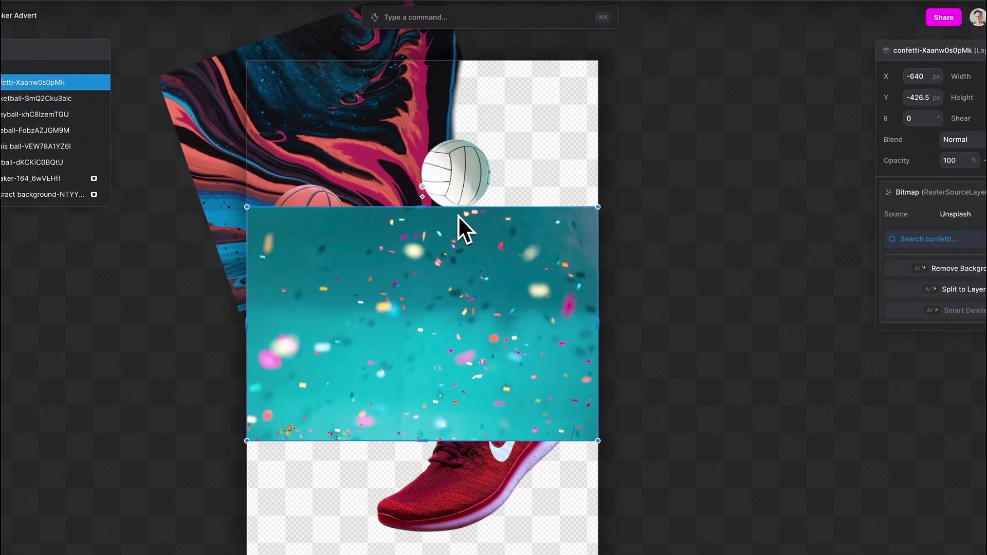
# Step: Rotate the confetti photo 90°, scale it to fill the artboard, and send it to the bottom
pyautogui.moveTo(429, 198); pyautogui.dragTo(559, 325)
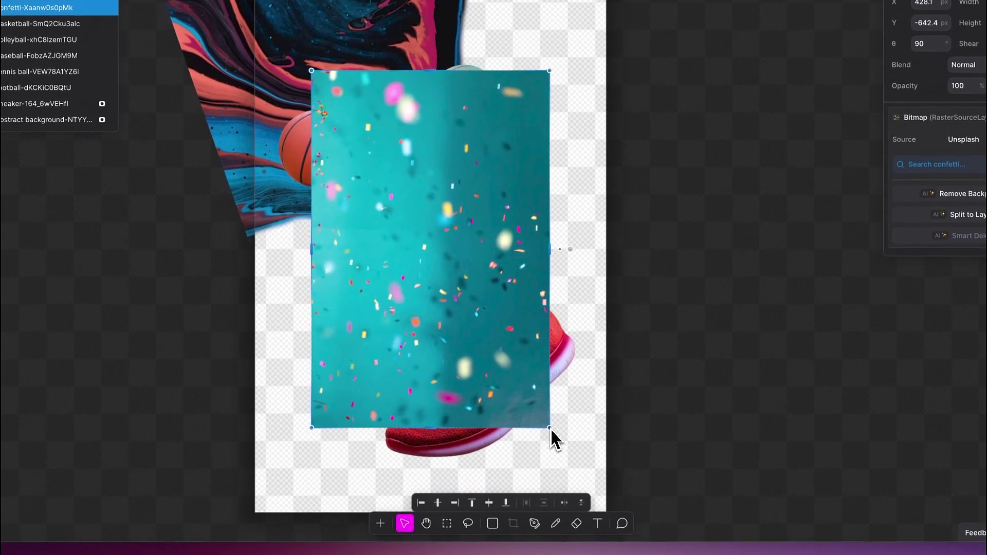
pyautogui.moveTo(540, 500); pyautogui.dragTo(611, 554)
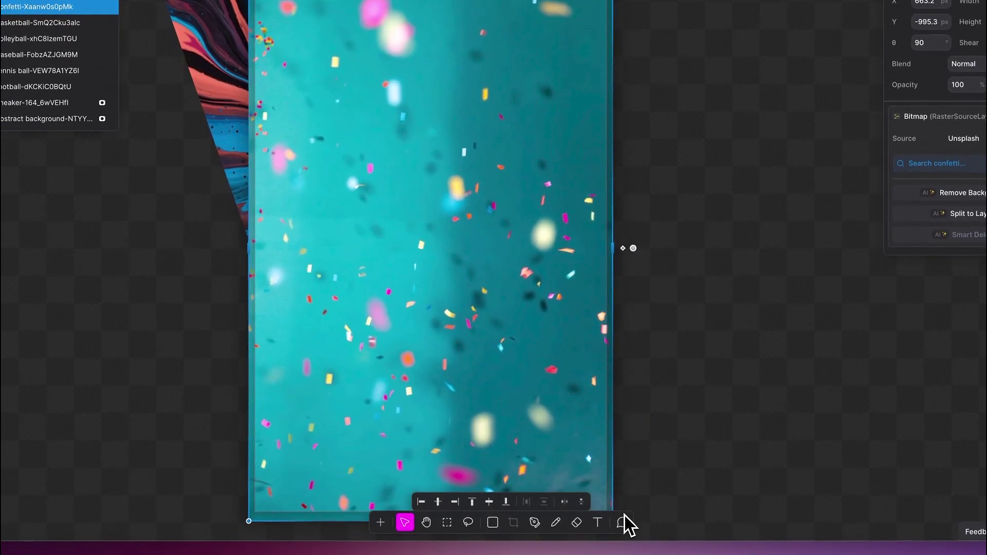
pyautogui.moveTo(624, 522); pyautogui.dragTo(622, 520)
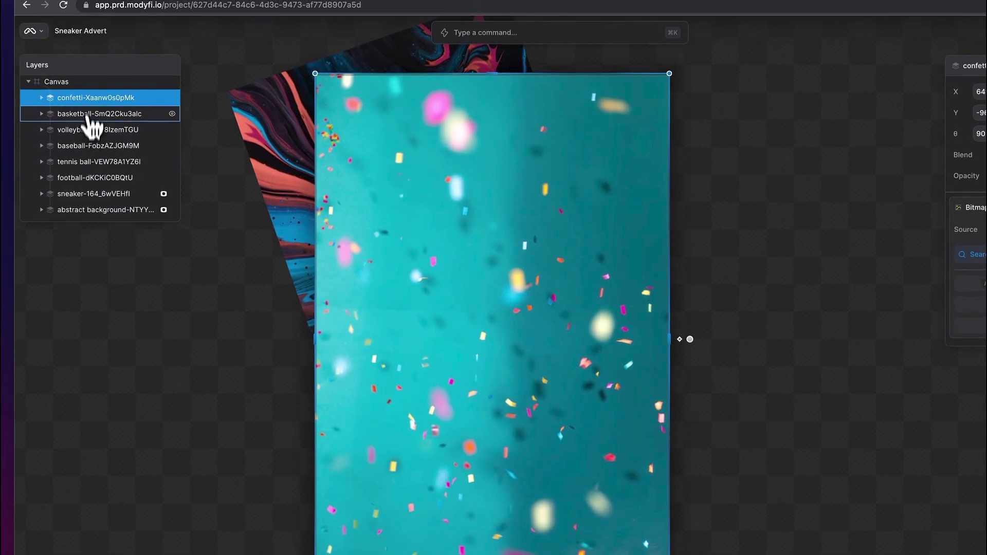
pyautogui.moveTo(92, 123); pyautogui.dragTo(92, 218)
pyautogui.click(215, 397)
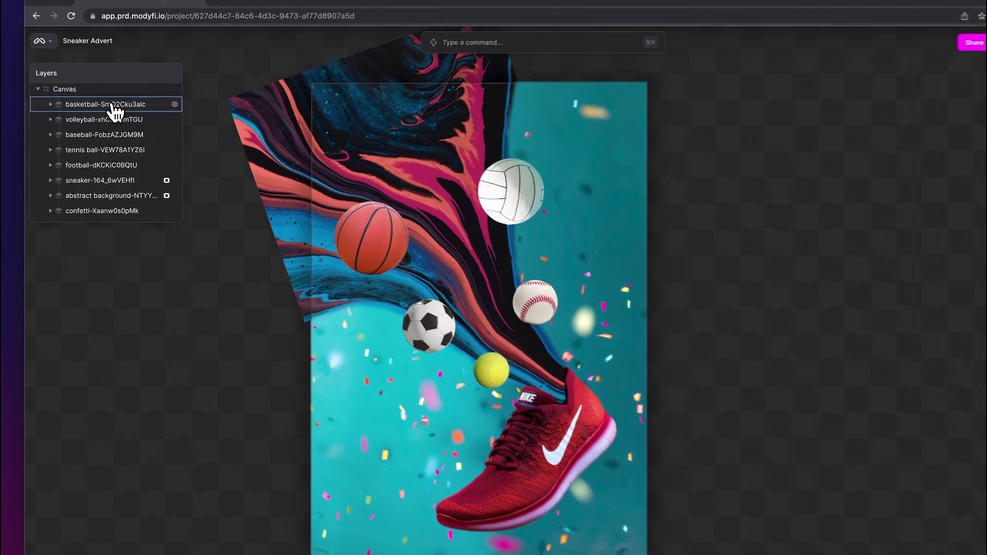
# Step: Add a white 247 px Space Grotesk 700 Bold 'S', tilted about -17°, at the top-left
pyautogui.click(115, 104)
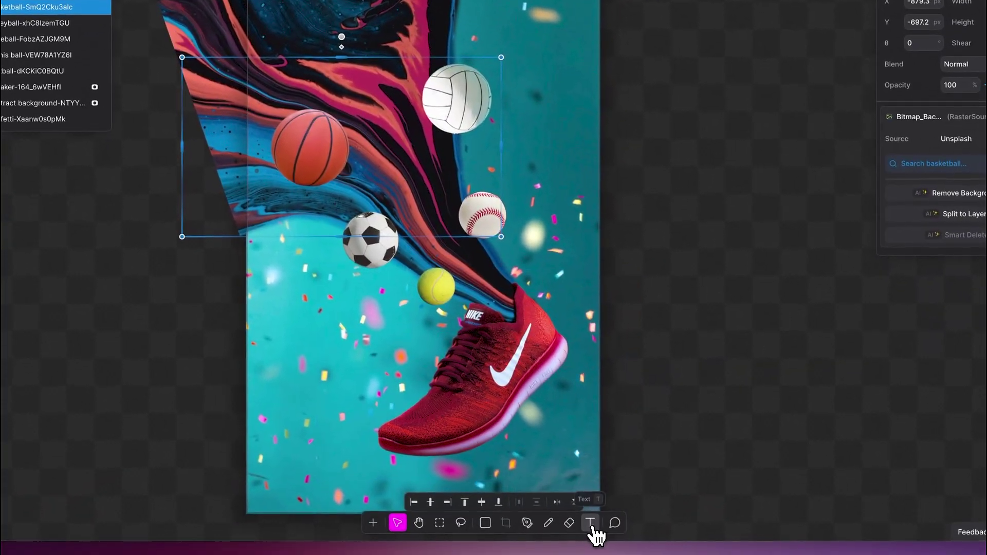
pyautogui.click(637, 554)
pyautogui.click(326, 53)
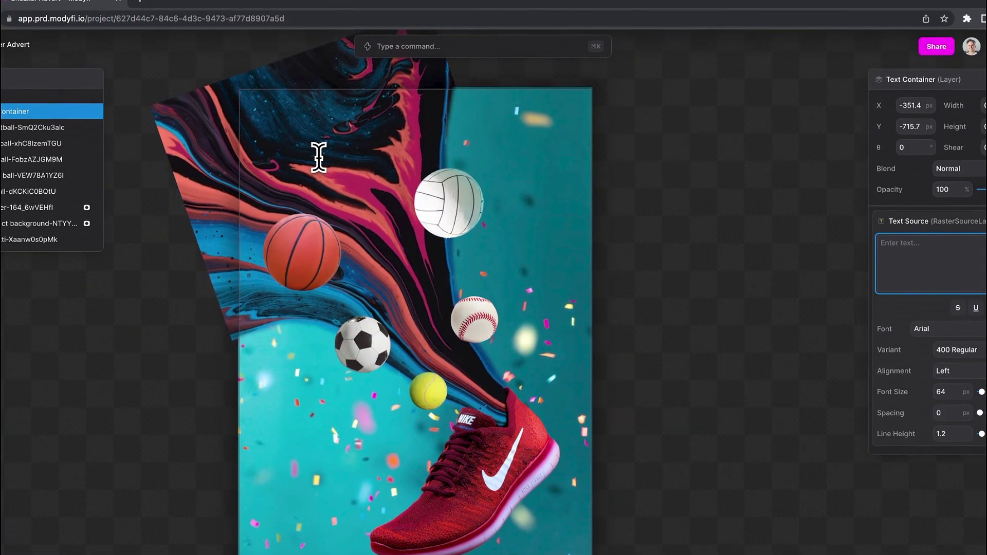
pyautogui.write('S')
pyautogui.moveTo(981, 392); pyautogui.dragTo(986, 394)
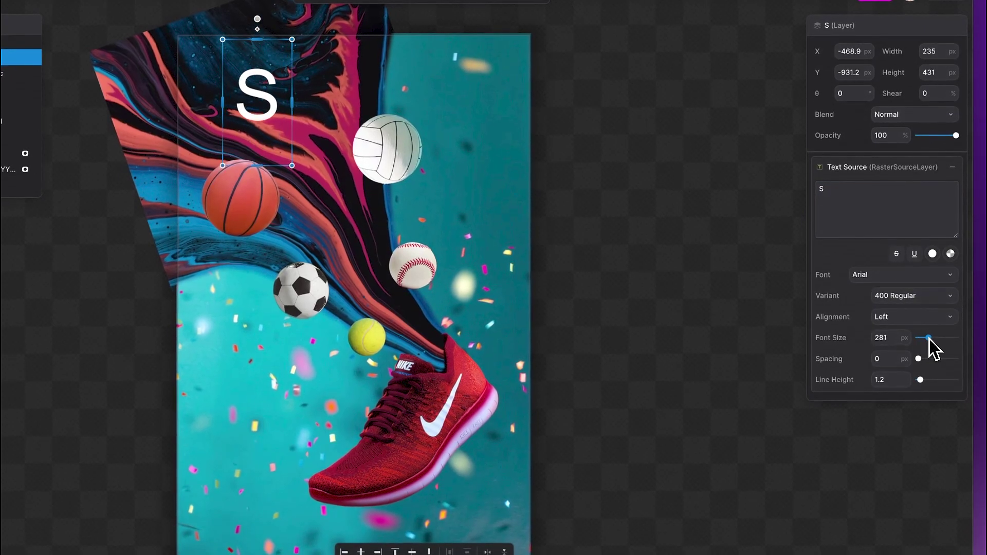
pyautogui.click(953, 284)
pyautogui.write('space')
pyautogui.click(919, 297)
pyautogui.click(919, 301)
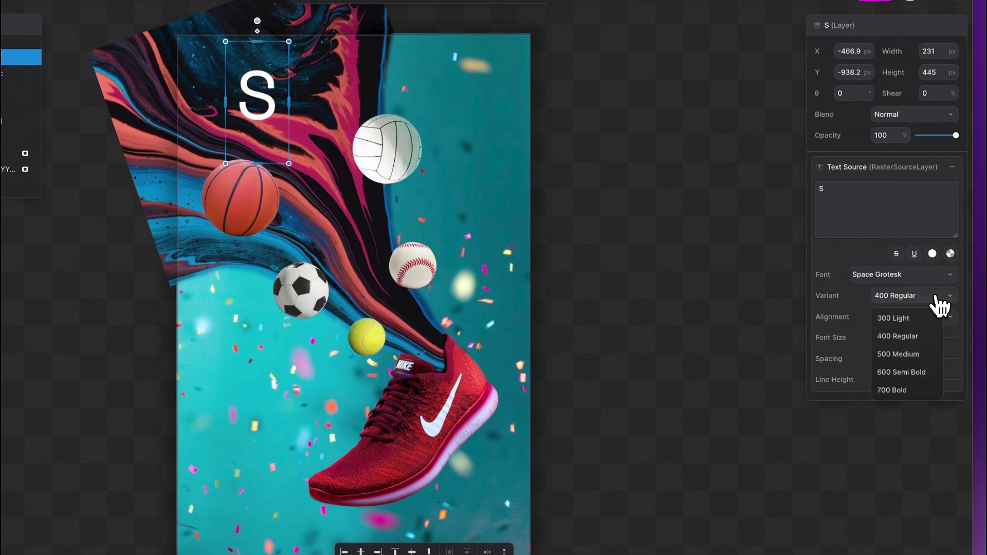
pyautogui.click(906, 392)
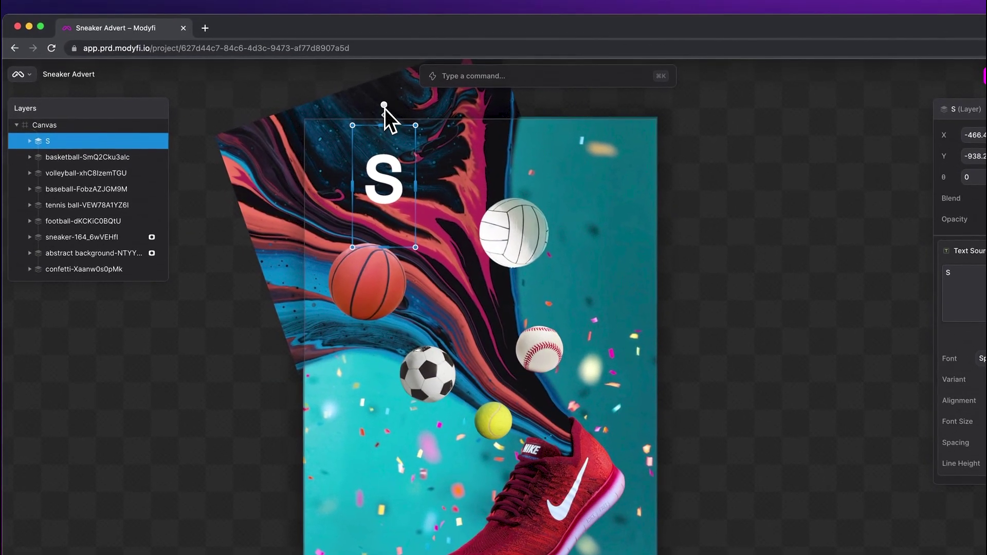
pyautogui.moveTo(257, 20); pyautogui.dragTo(233, 25)
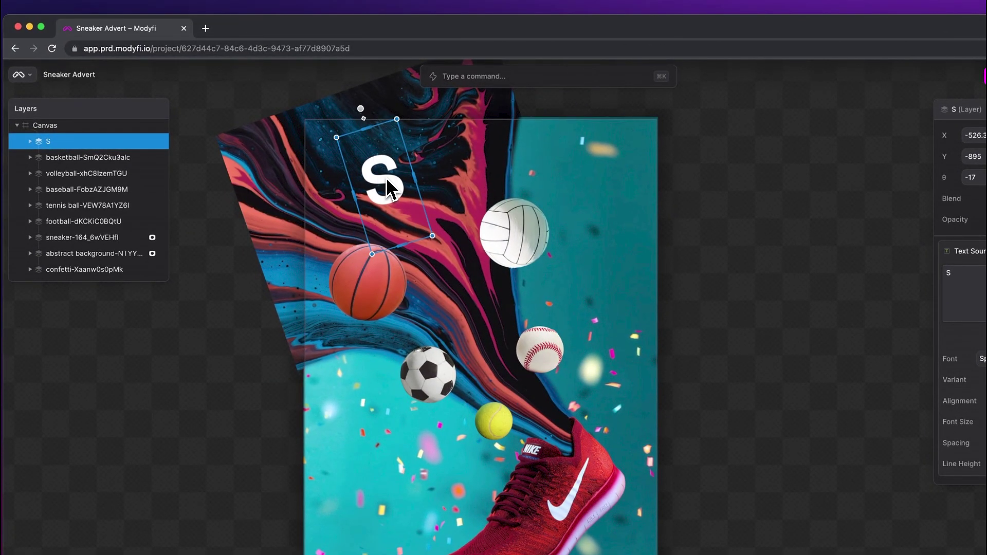
pyautogui.moveTo(386, 177); pyautogui.dragTo(380, 192)
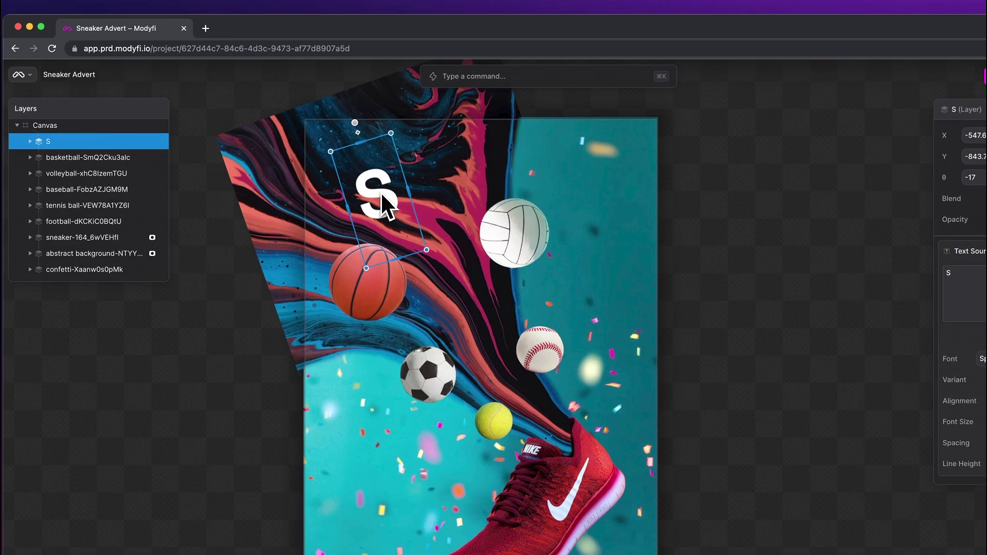
# Step: Duplicate the S into a rotated 'U' placed lower along the arc
pyautogui.rightClick(86, 141)
pyautogui.click(121, 150)
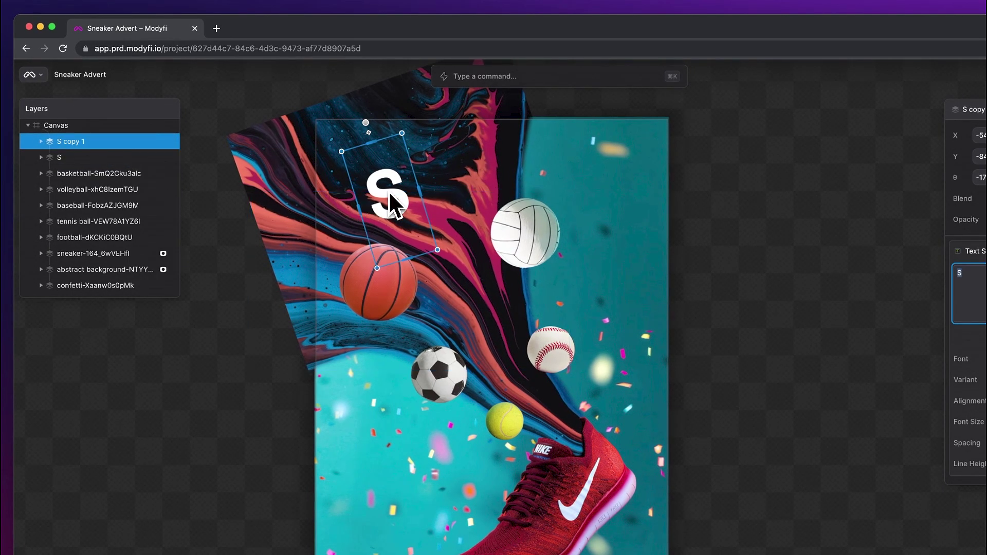
pyautogui.moveTo(397, 202); pyautogui.dragTo(455, 209)
pyautogui.click(967, 273)
pyautogui.write('U')
pyautogui.click(956, 273)
pyautogui.press('Delete')
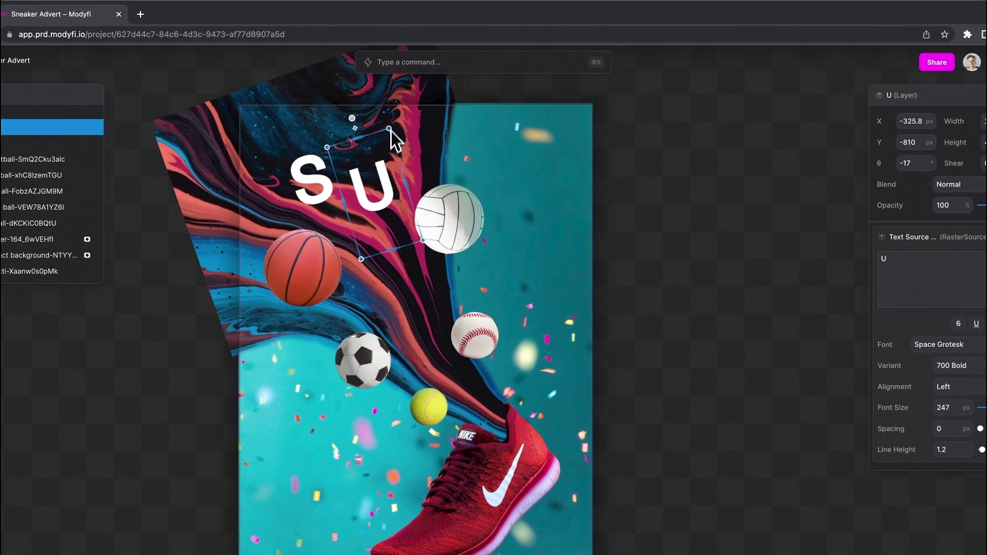
pyautogui.moveTo(391, 138); pyautogui.dragTo(347, 125)
pyautogui.moveTo(378, 186); pyautogui.dragTo(380, 271)
# Step: Create 'M', 'E' and 'R' letter copies cascading down toward the sneaker
pyautogui.click(959, 277)
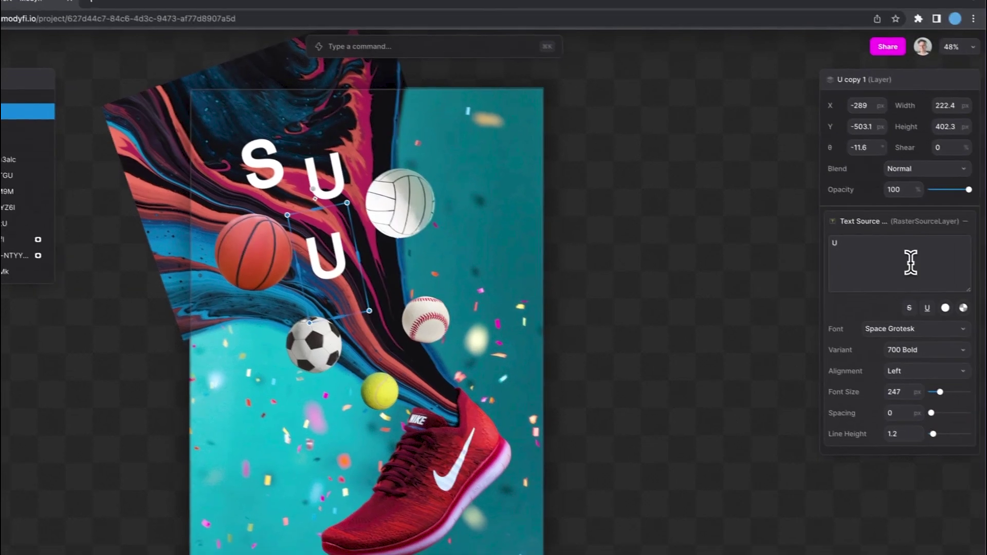
pyautogui.press('BackSpace')
pyautogui.write('M')
pyautogui.moveTo(314, 196); pyautogui.dragTo(399, 290)
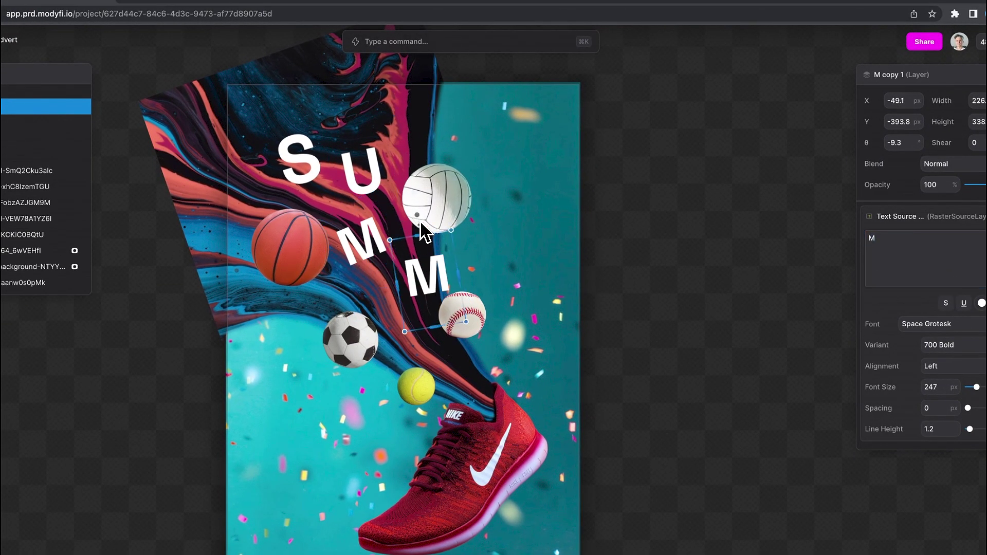
pyautogui.press('BackSpace')
pyautogui.write('E')
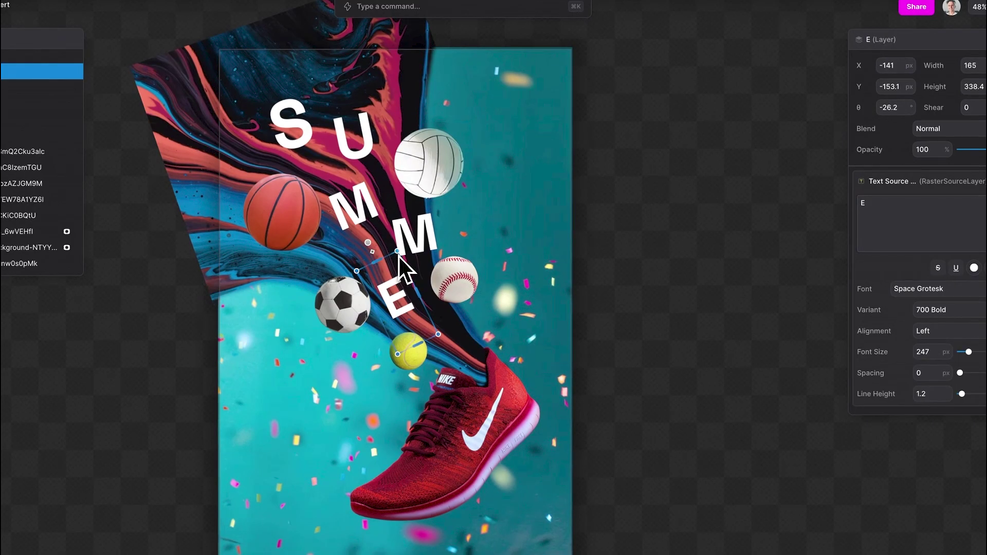
pyautogui.moveTo(401, 257); pyautogui.dragTo(453, 290)
pyautogui.press('BackSpace')
pyautogui.write('R')
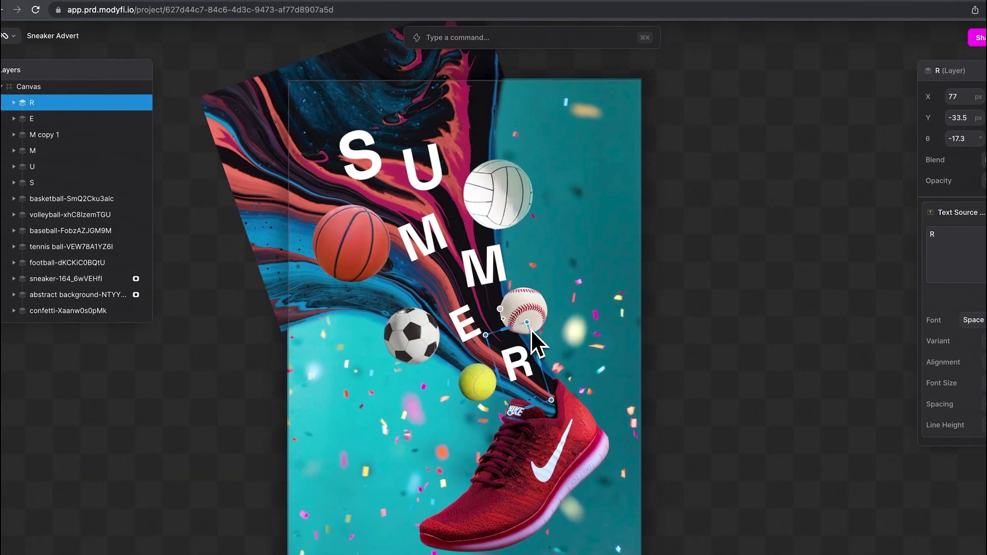
# Step: Nudge the baseball slightly right and check the letter placements
pyautogui.moveTo(545, 315); pyautogui.dragTo(559, 315)
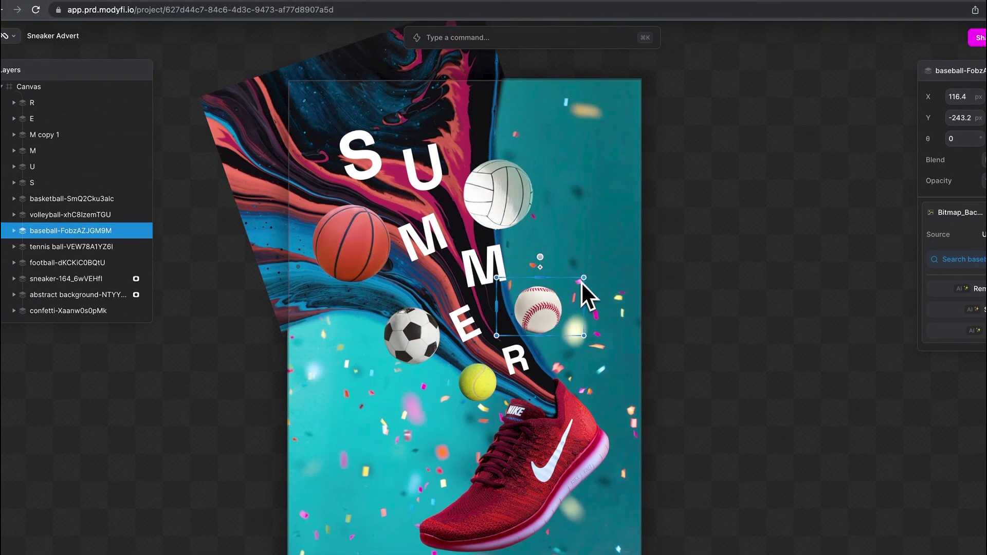
pyautogui.click(483, 390)
pyautogui.click(517, 365)
pyautogui.moveTo(517, 365); pyautogui.dragTo(511, 359)
pyautogui.click(427, 234)
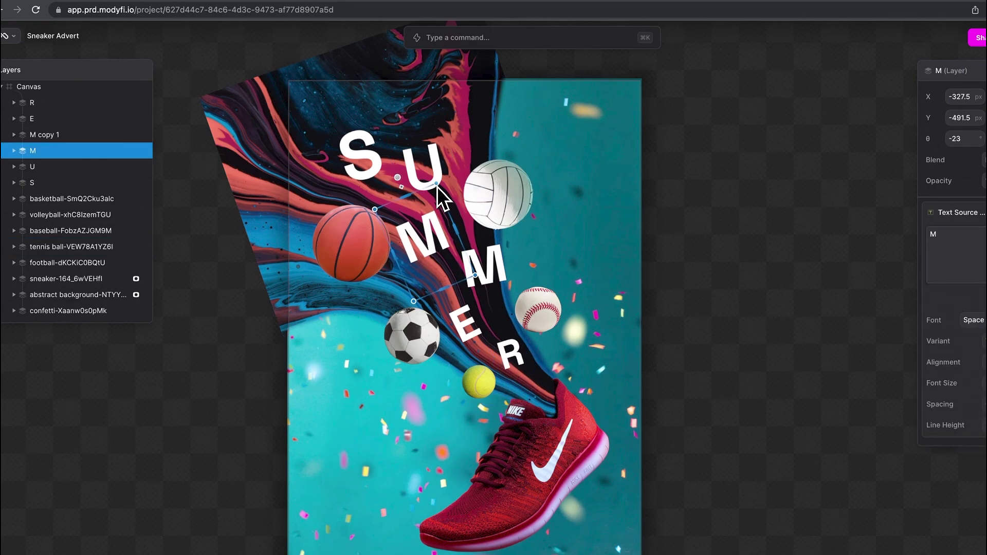
pyautogui.click(469, 298)
pyautogui.moveTo(447, 116); pyautogui.dragTo(331, 87)
pyautogui.click(330, 87)
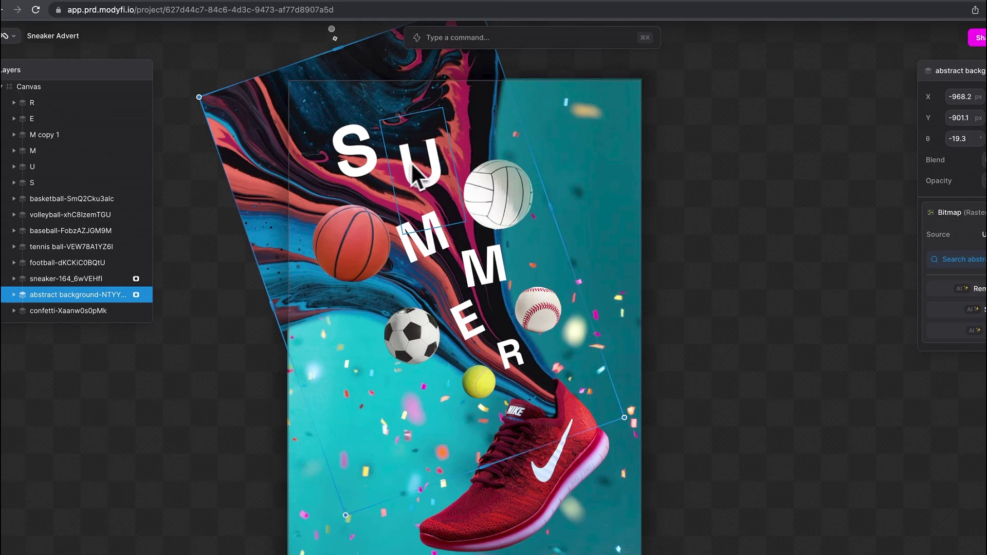
# Step: Group the SUMMER letter layers R through S
pyautogui.click(411, 175)
pyautogui.click(369, 174)
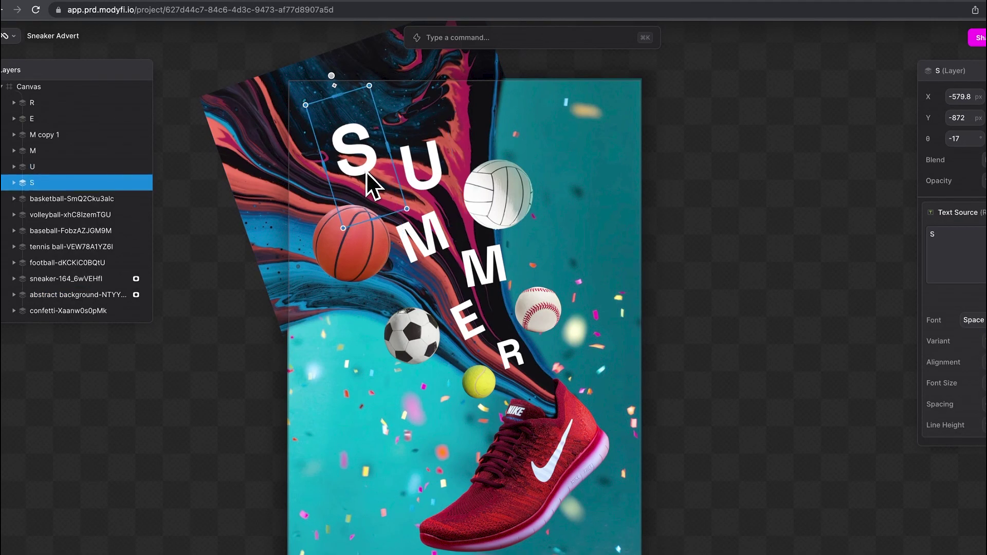
pyautogui.click(351, 243)
pyautogui.click(61, 102)
pyautogui.keyDown('shift'); pyautogui.click(66, 183); pyautogui.keyUp('shift')
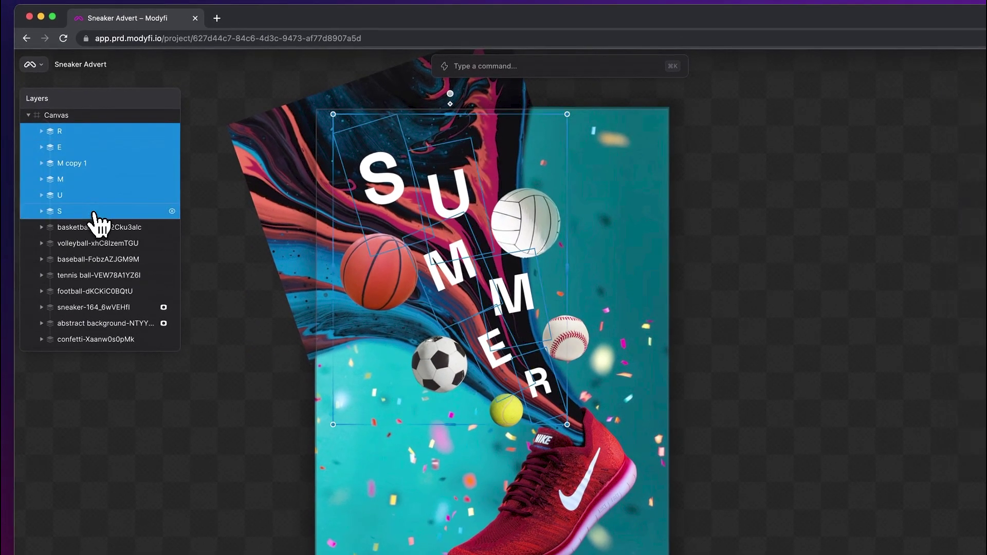
pyautogui.rightClick(94, 213)
pyautogui.click(126, 313)
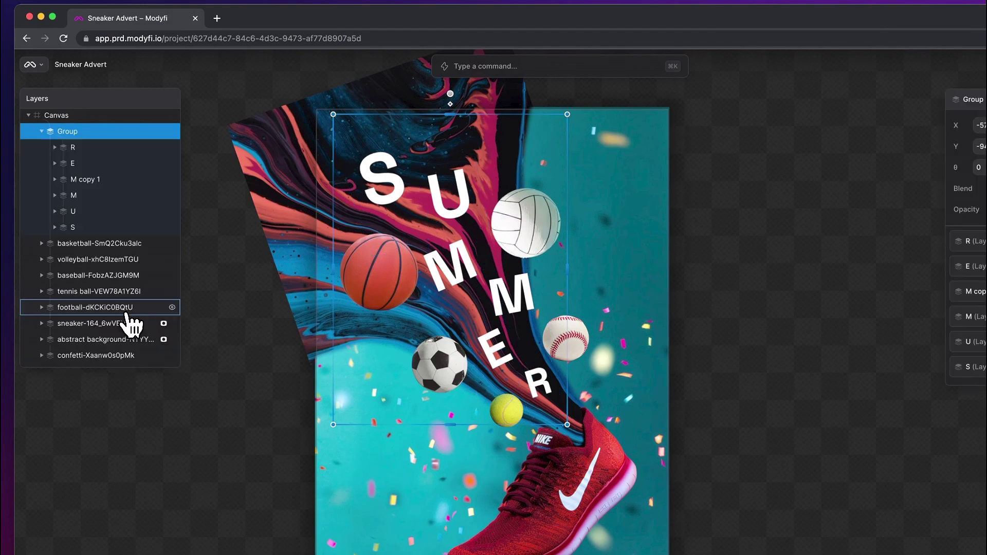
# Step: Duplicate the letter group and shift the copy slightly right and down
pyautogui.rightClick(94, 135)
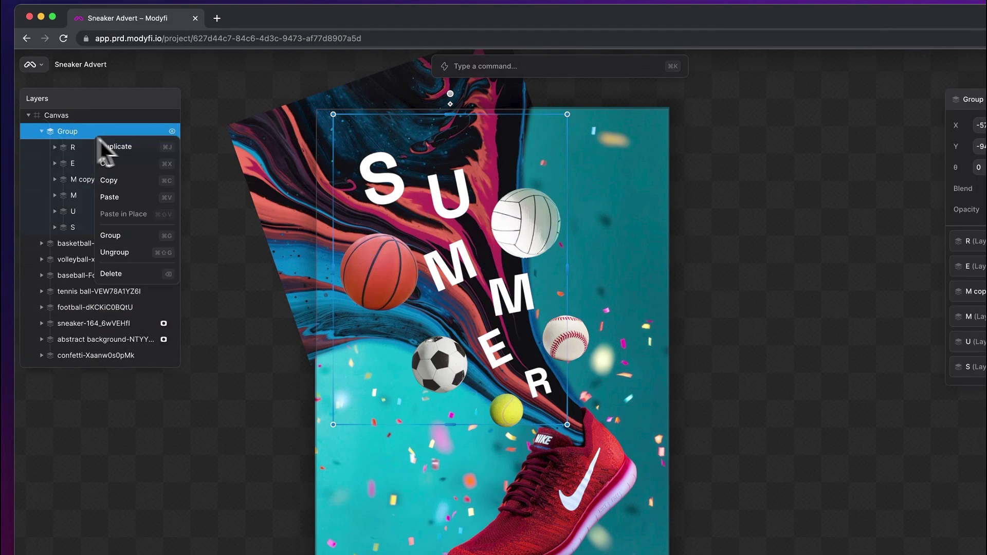
pyautogui.click(140, 147)
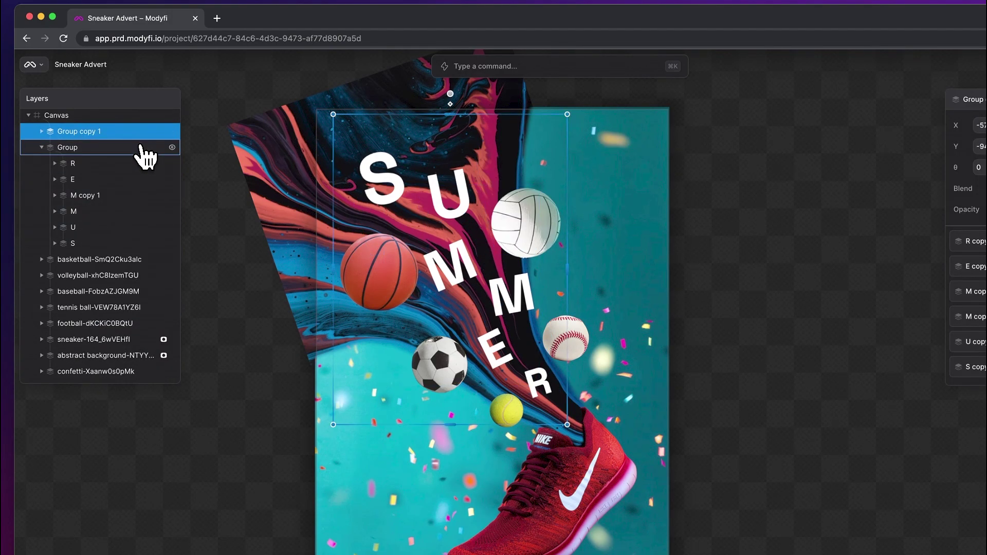
pyautogui.click(40, 148)
pyautogui.click(41, 132)
pyautogui.click(91, 148)
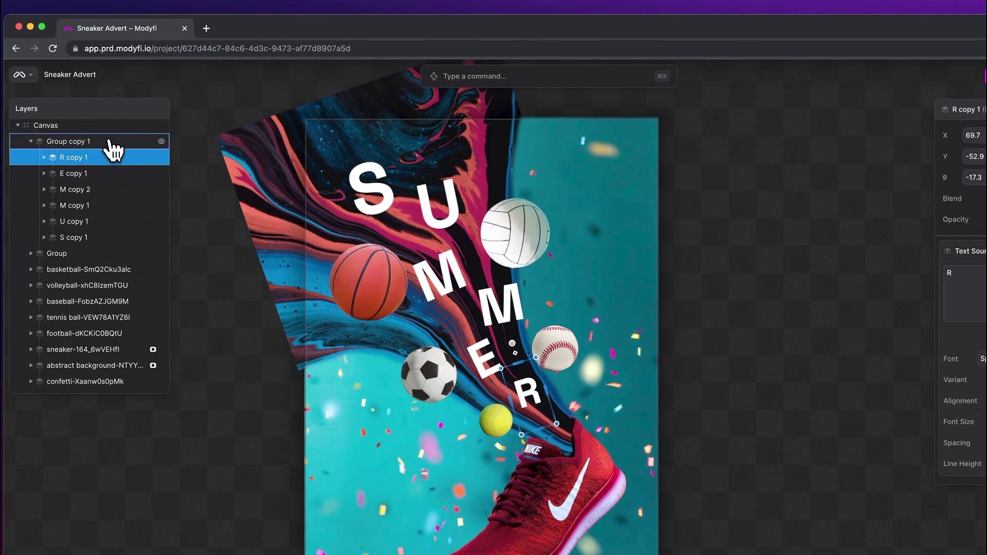
pyautogui.click(93, 142)
pyautogui.moveTo(382, 188); pyautogui.dragTo(385, 189)
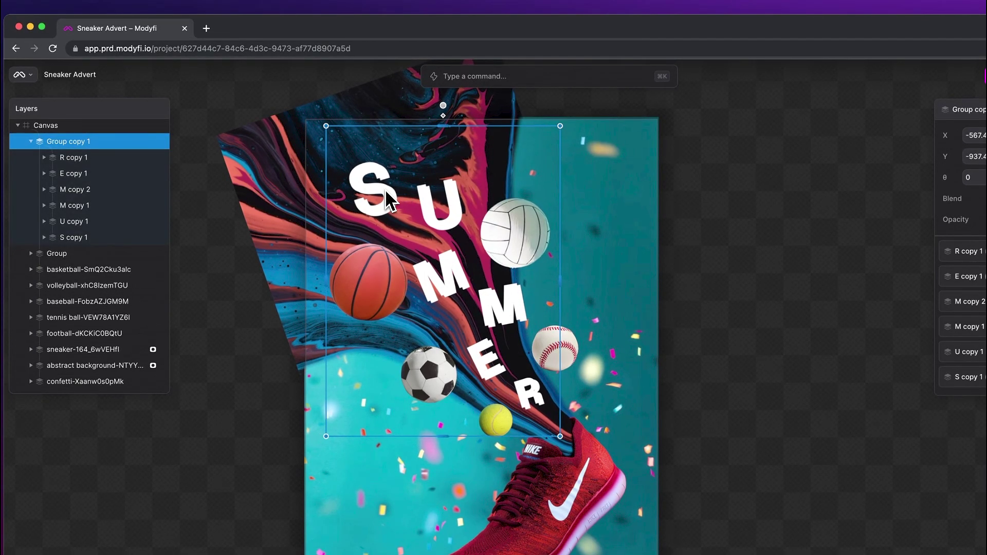
# Step: Give the copied letters a vivid cyan Solid Color fill, with the white letters above
pyautogui.click(117, 158)
pyautogui.click(495, 72)
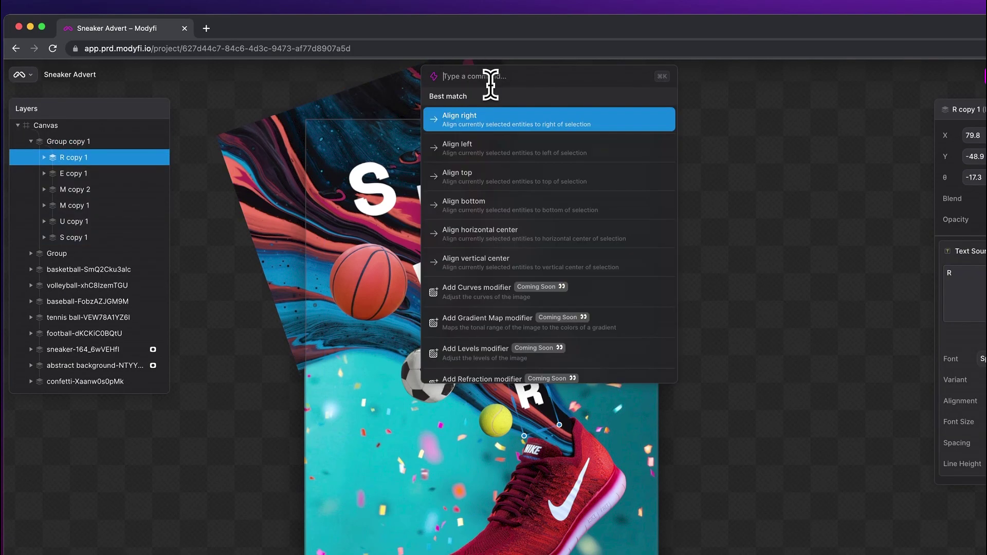
pyautogui.write('fill')
pyautogui.click(521, 150)
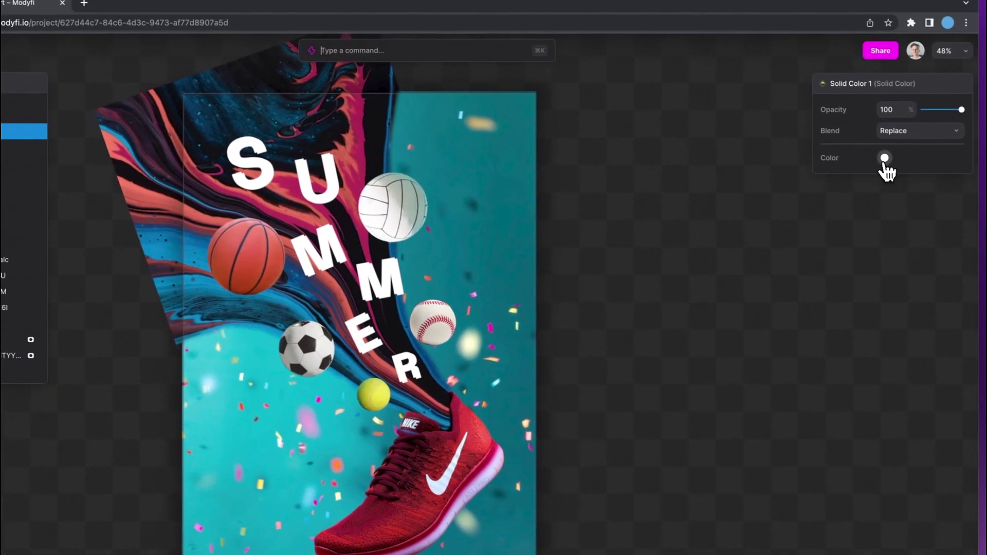
pyautogui.click(881, 159)
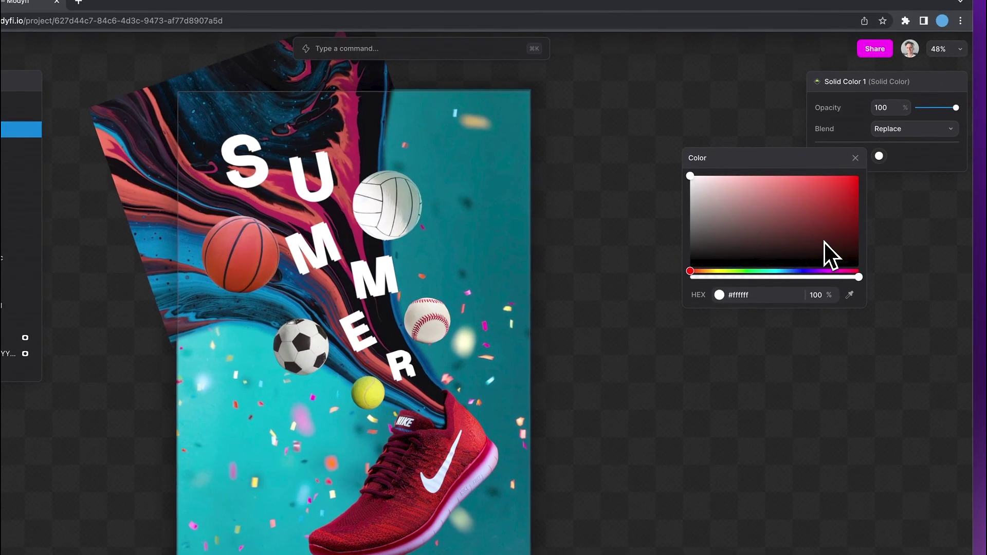
pyautogui.click(773, 271)
pyautogui.click(790, 199)
pyautogui.moveTo(791, 201); pyautogui.dragTo(818, 181)
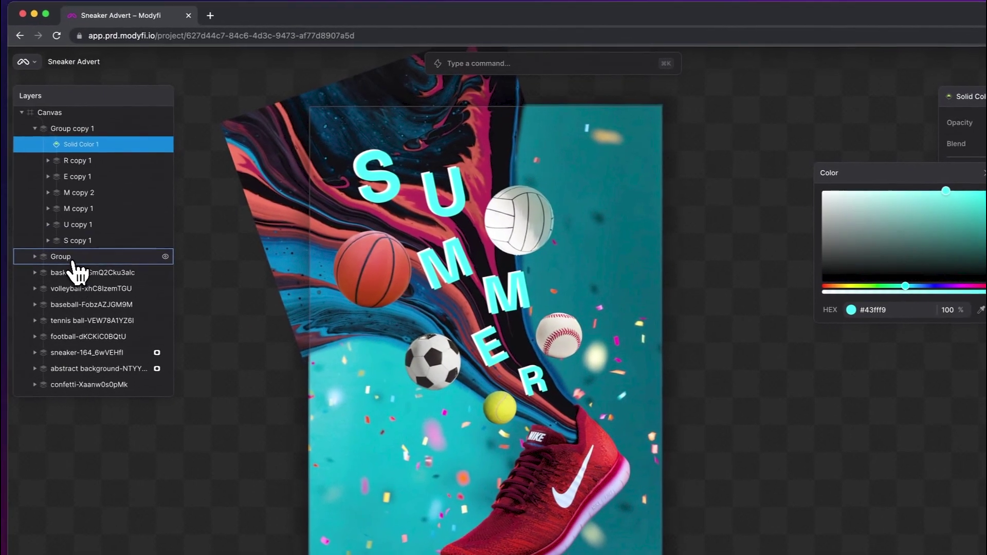
pyautogui.moveTo(67, 257); pyautogui.dragTo(74, 130)
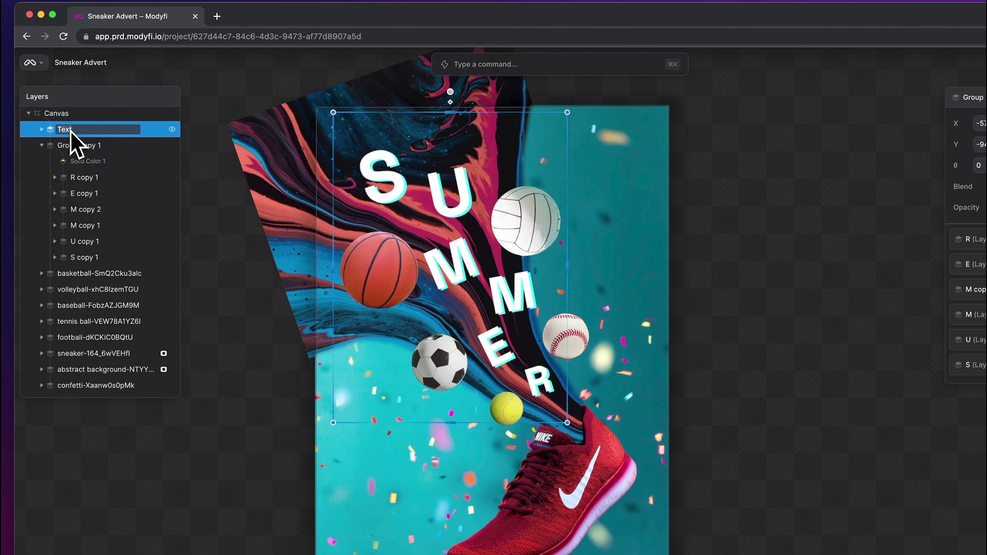
# Step: Rename the teal letter group 'Text extrusion'
pyautogui.doubleClick(74, 146)
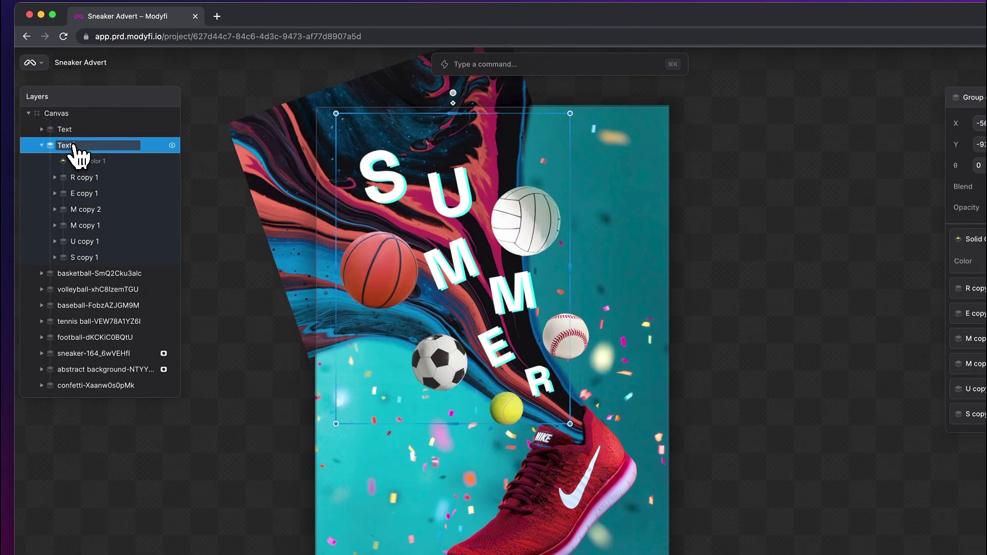
pyautogui.write('Text Edge')
pyautogui.press('BackSpace')
pyautogui.press('BackSpace')
pyautogui.press('BackSpace')
pyautogui.write('xtrusion')
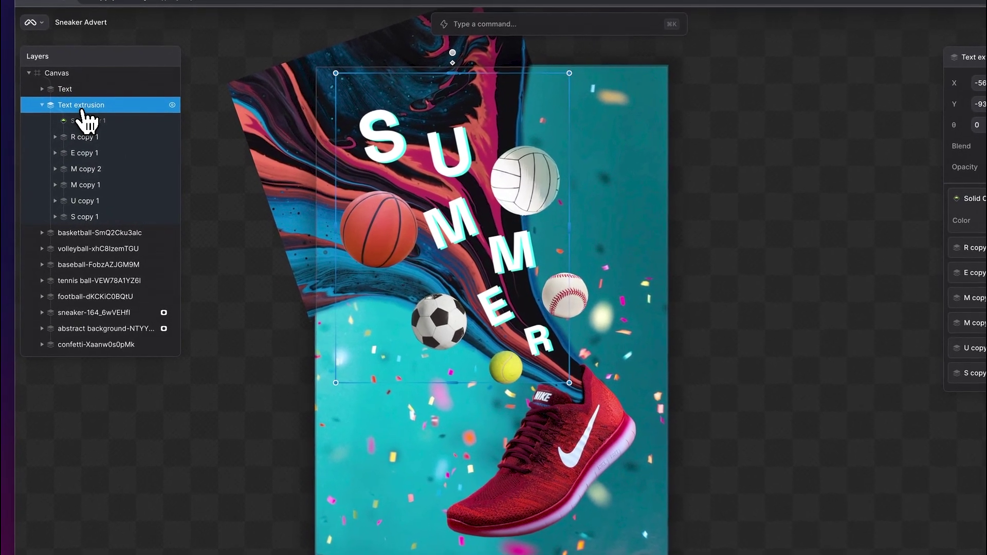
# Step: Duplicate Text extrusion and offset the copy slightly right and down
pyautogui.press('super+d')
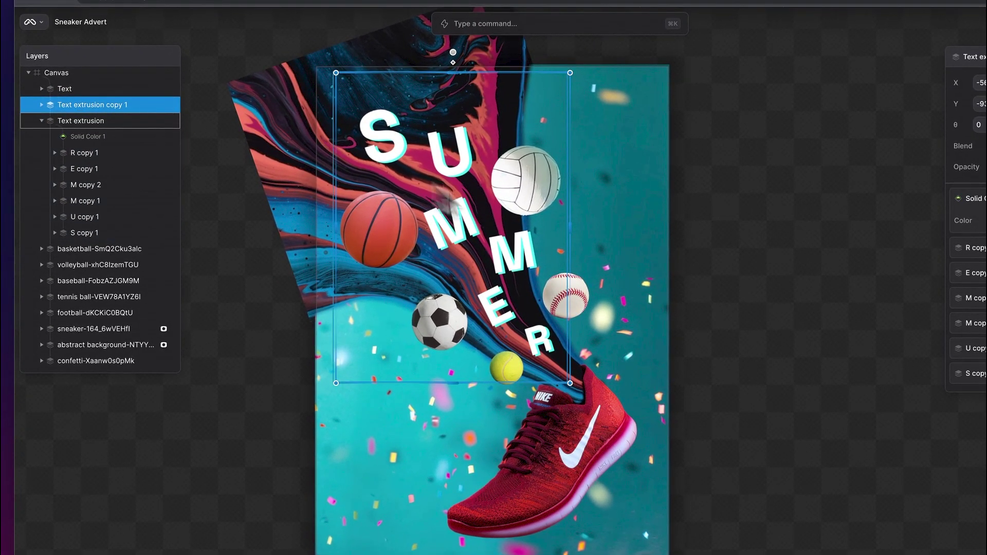
pyautogui.moveTo(451, 174); pyautogui.dragTo(453, 175)
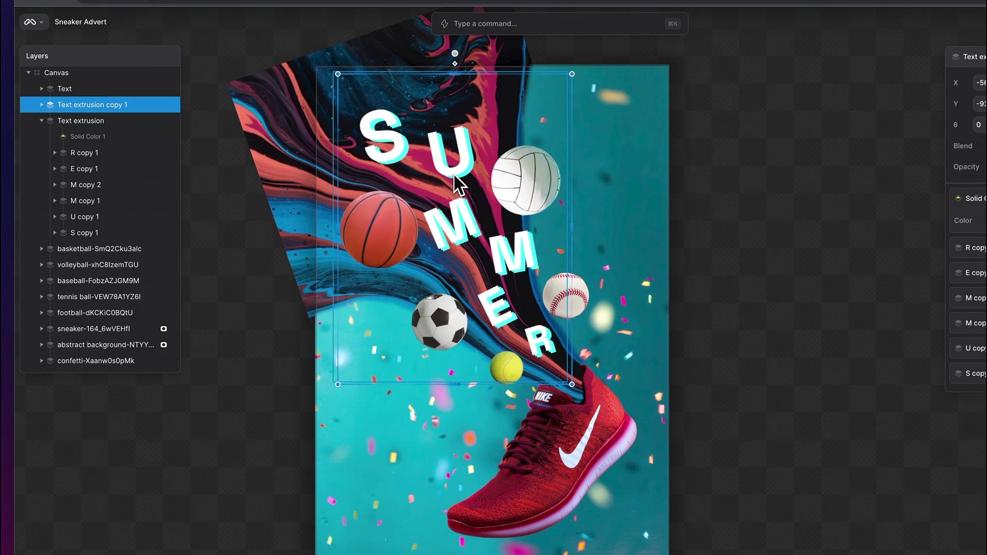
pyautogui.keyDown('shift'); pyautogui.click(122, 122); pyautogui.keyUp('shift')
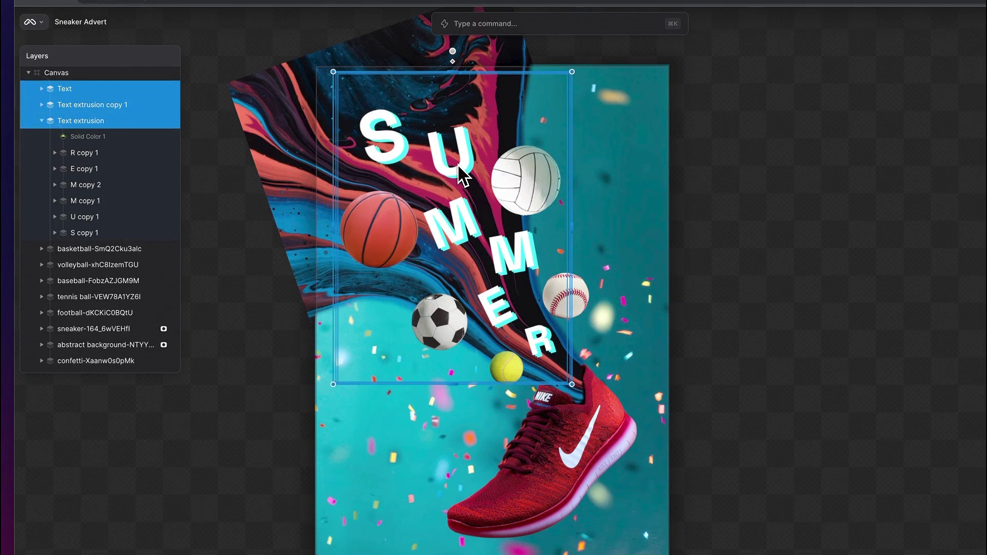
pyautogui.click(403, 148)
pyautogui.click(93, 121)
pyautogui.keyDown('shift'); pyautogui.click(102, 104); pyautogui.keyUp('shift')
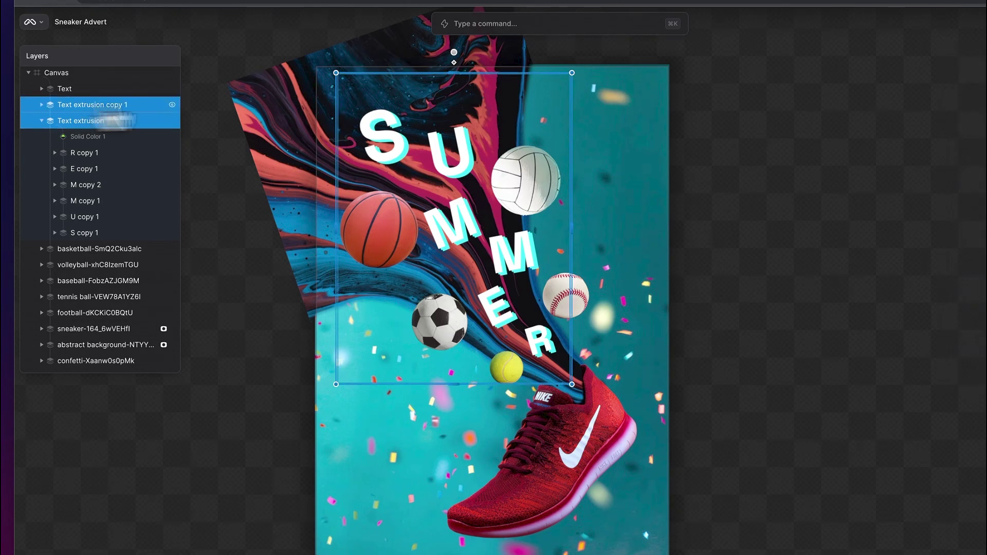
# Step: Group all poster layers from Text down to the confetti photo
pyautogui.click(465, 173)
pyautogui.click(273, 311)
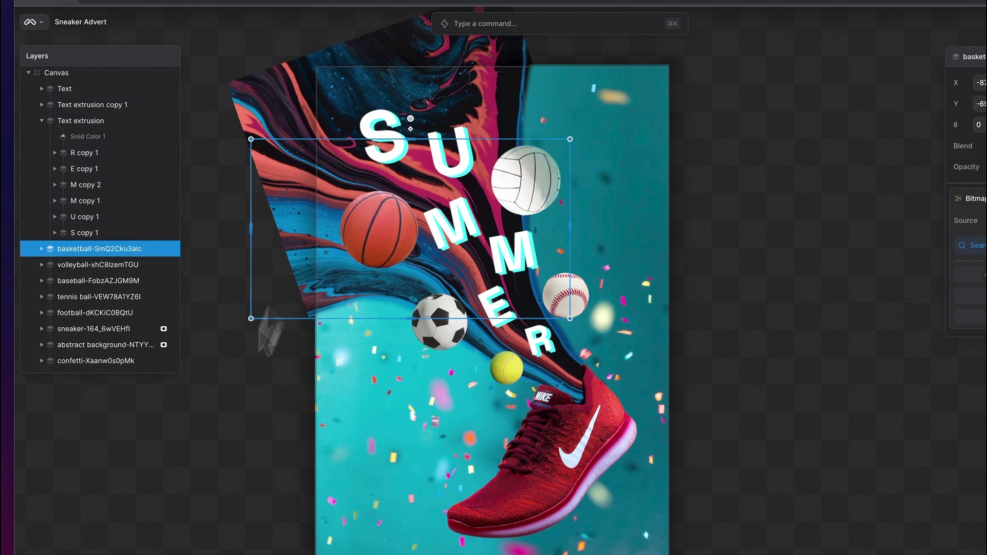
pyautogui.click(232, 427)
pyautogui.scroll(-1, 264, 401)
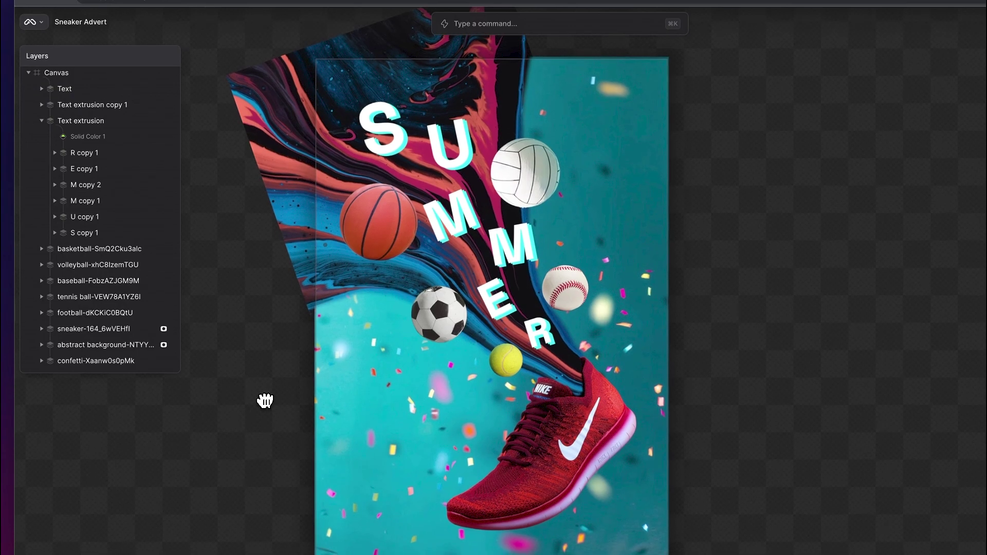
pyautogui.click(106, 90)
pyautogui.keyDown('shift'); pyautogui.click(119, 360); pyautogui.keyUp('shift')
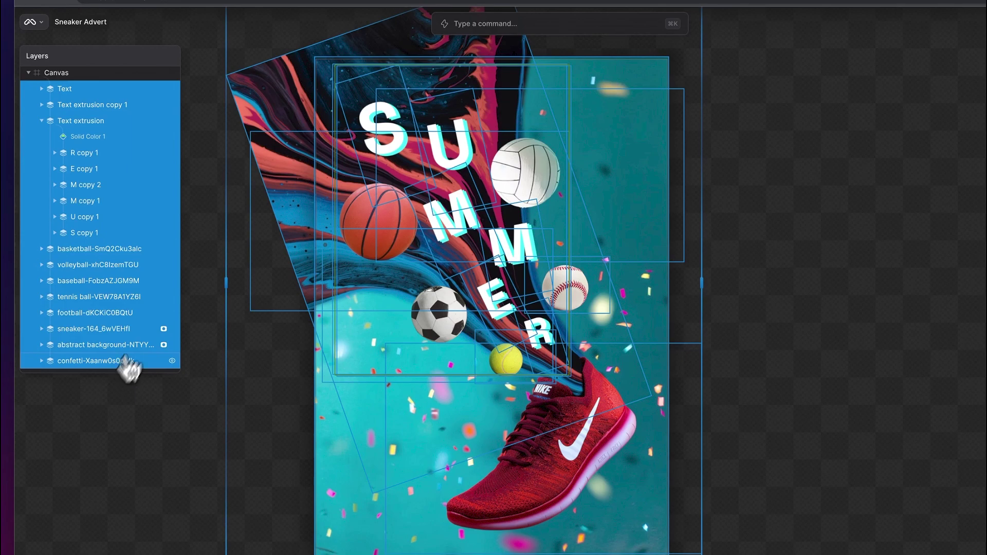
pyautogui.hotkey('ctrl', 'g')
pyautogui.scroll(-2, 405, 356)
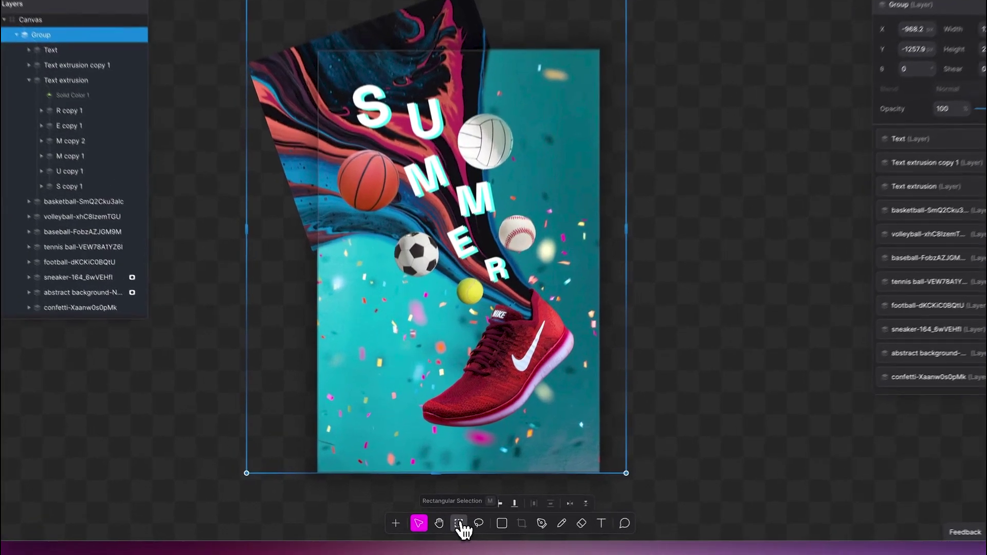
# Step: Mask the Group to a marquee of the whole poster area and collapse it
pyautogui.click(450, 526)
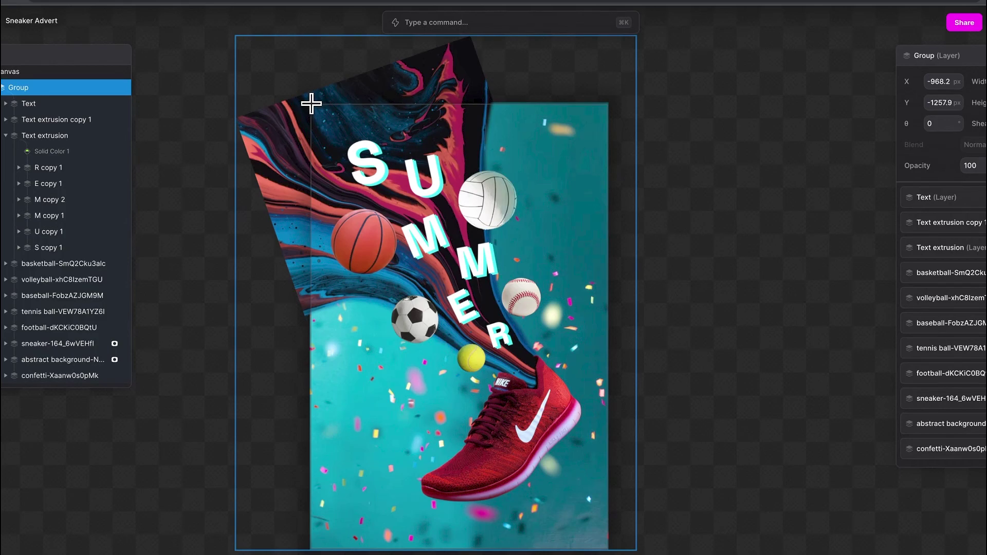
pyautogui.moveTo(311, 103)
pyautogui.mouseDown()
pyautogui.moveTo(555, 441)
pyautogui.moveTo(610, 552)
pyautogui.mouseUp()
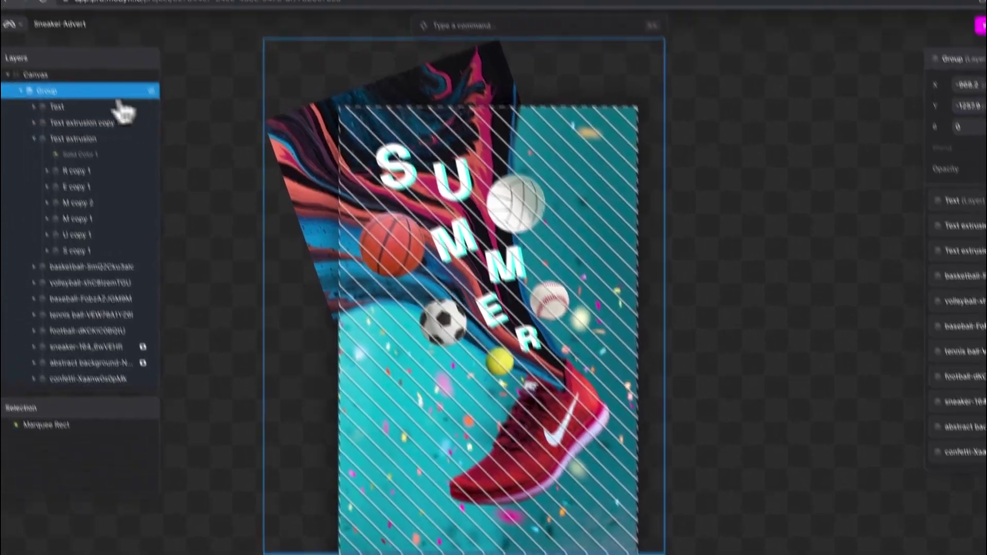
pyautogui.rightClick(107, 94)
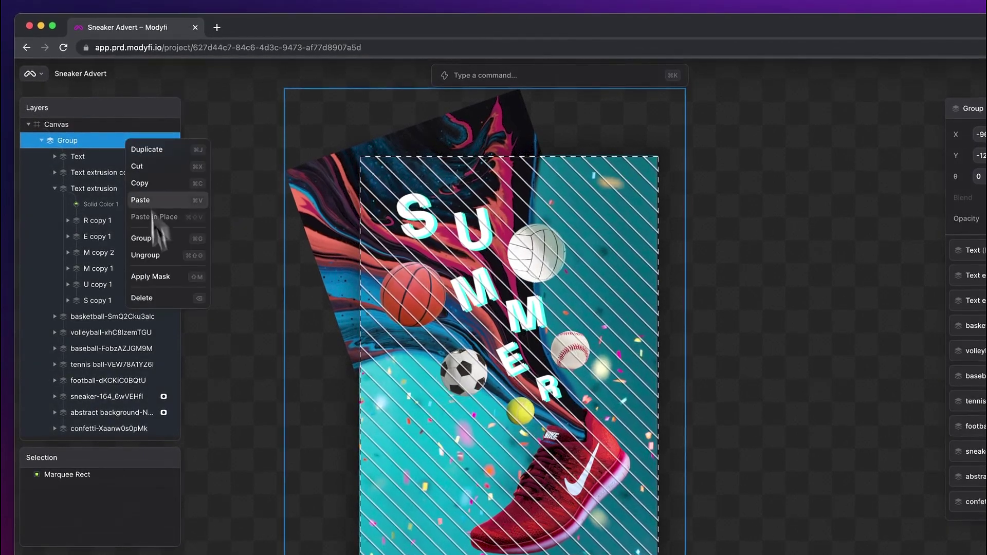
pyautogui.click(154, 277)
pyautogui.doubleClick(155, 285)
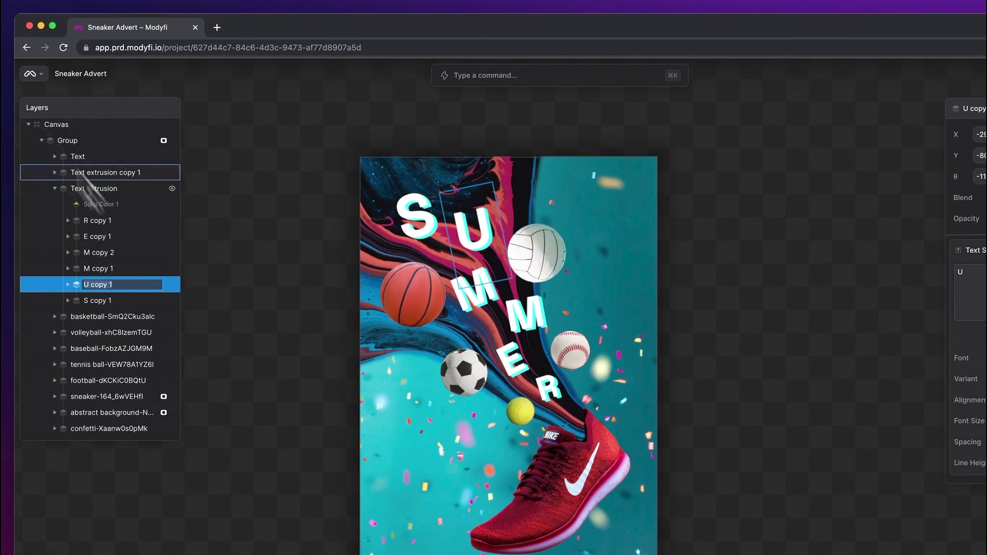
pyautogui.click(47, 144)
pyautogui.click(43, 142)
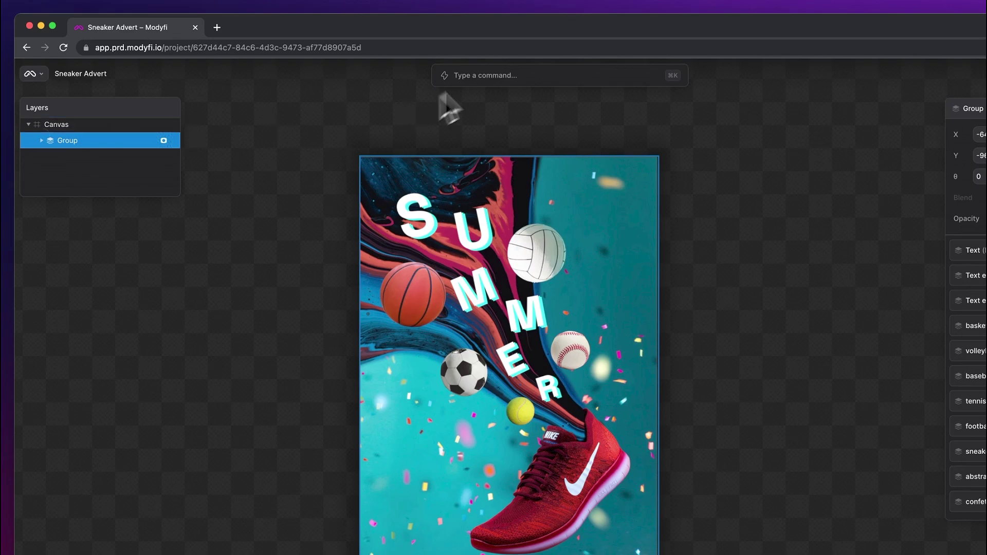
# Step: Add an Image-guided Generation layer and begin its prompt with 'Sneaker on ground'
pyautogui.click(461, 77)
pyautogui.write('Image gui')
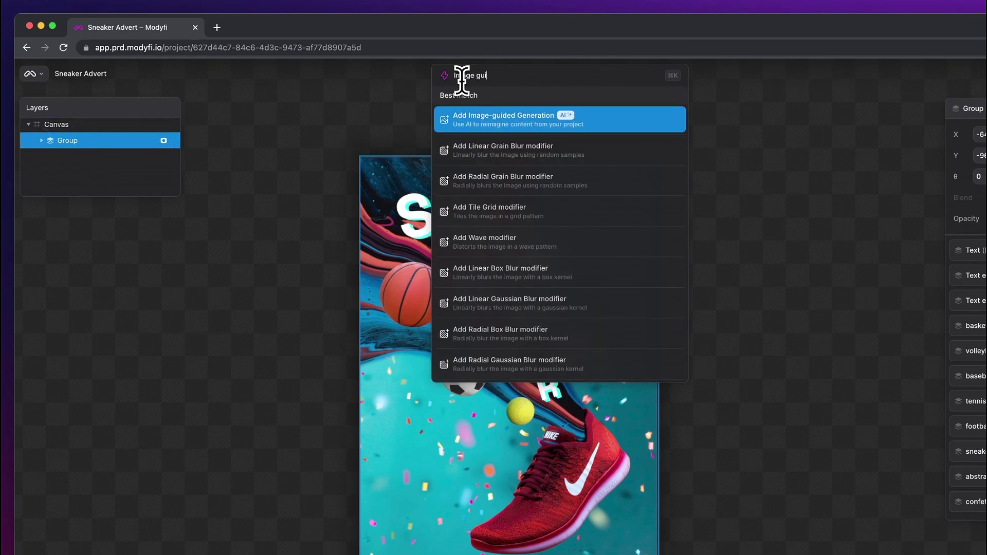
pyautogui.press('Return')
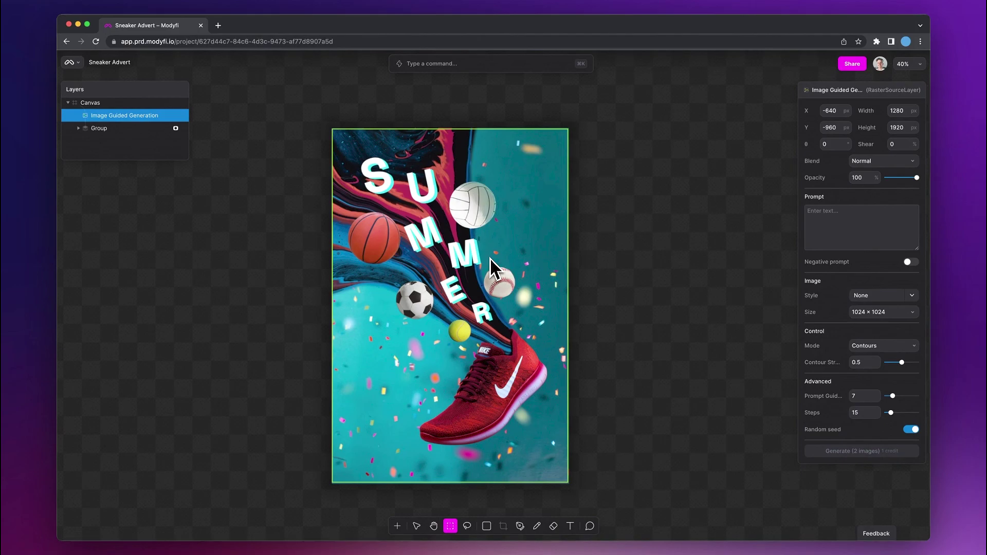
pyautogui.scroll(2, 491, 267)
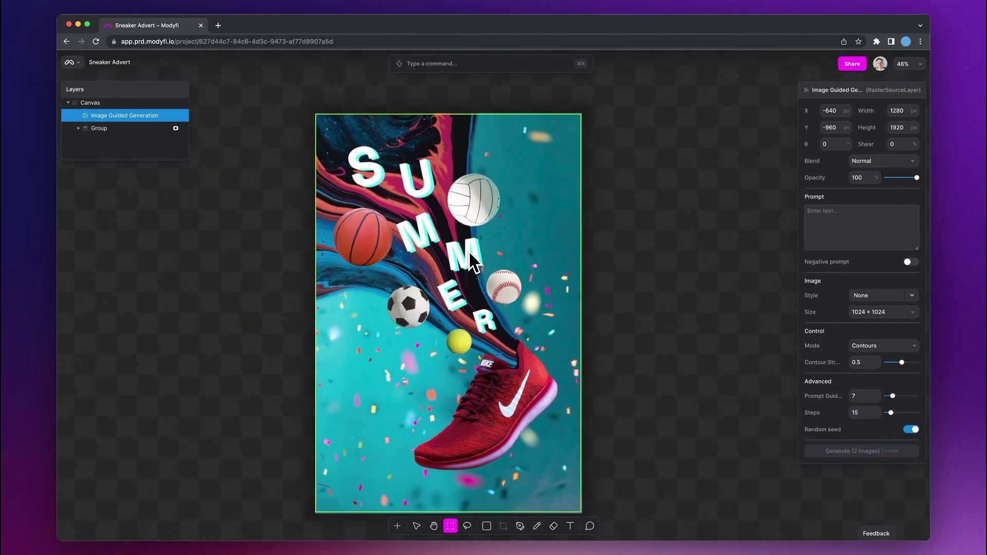
pyautogui.scroll(-1, 472, 260)
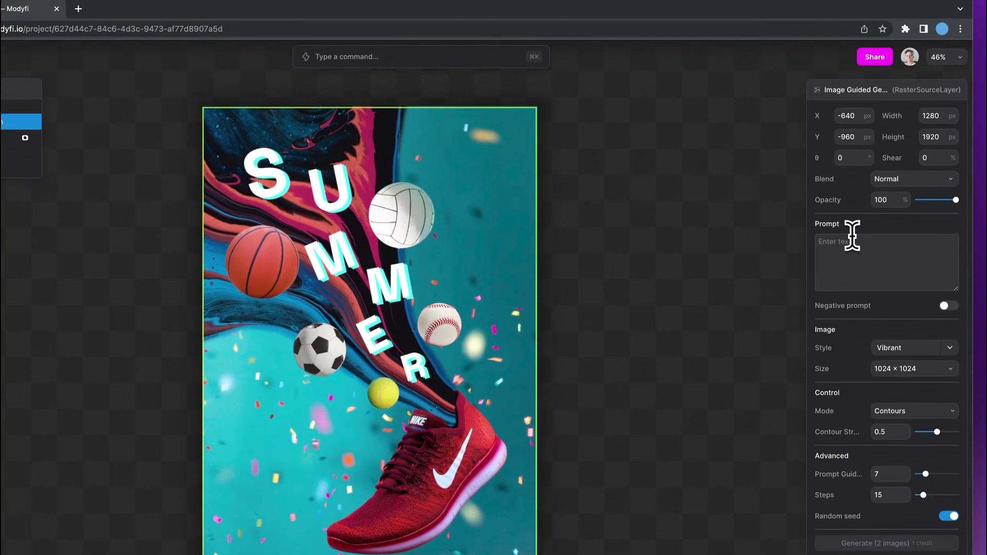
pyautogui.click(853, 242)
pyautogui.write('Sn')
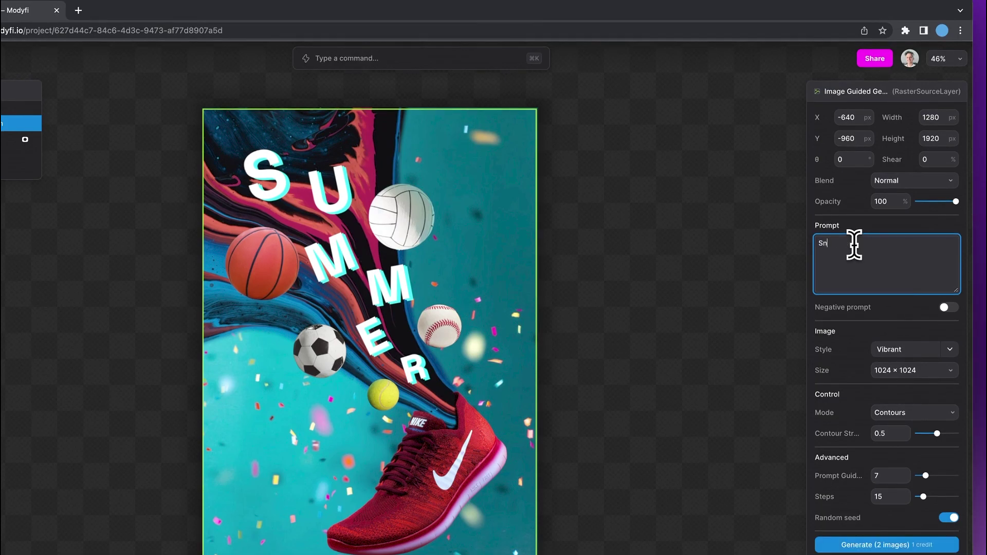
pyautogui.write('eaker on ground')
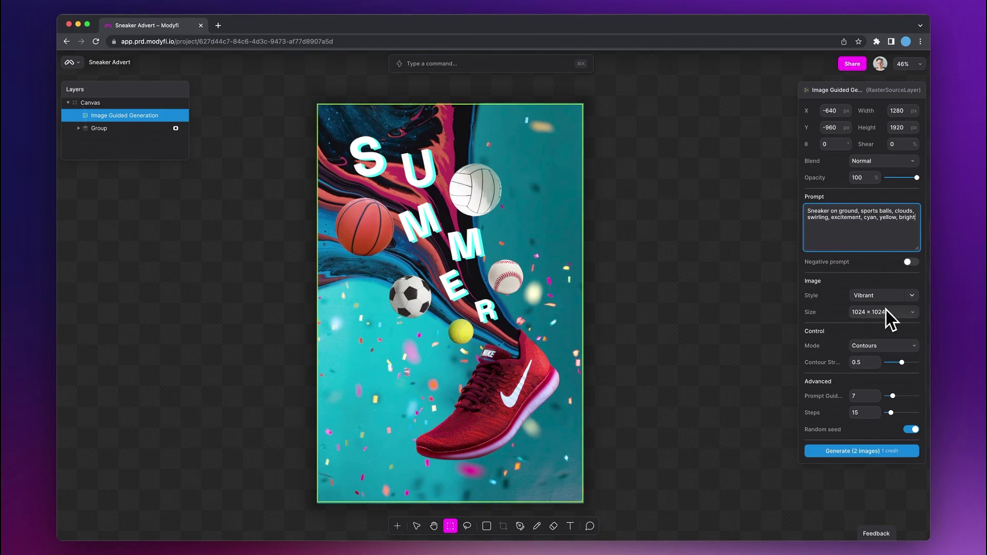
pyautogui.click(912, 296)
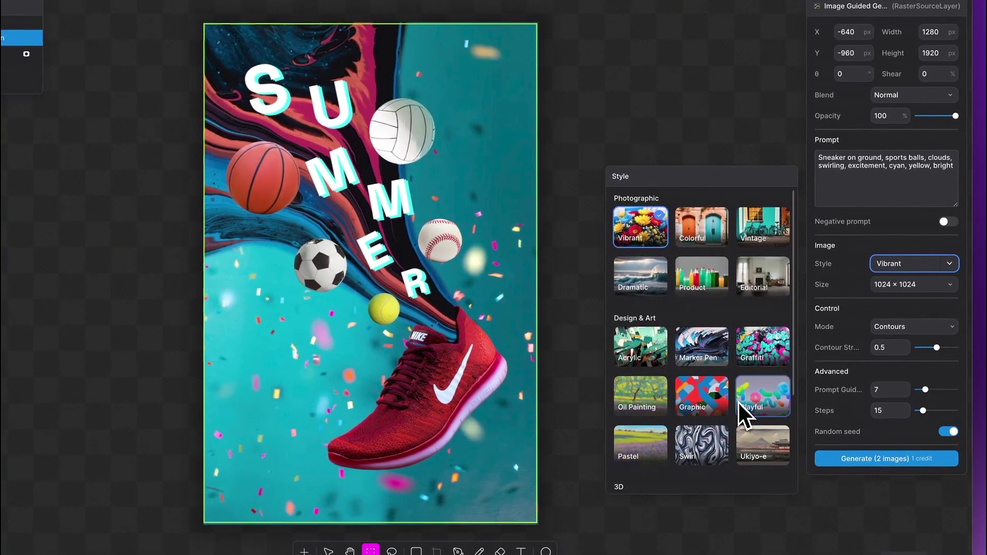
pyautogui.scroll(-3, 738, 402)
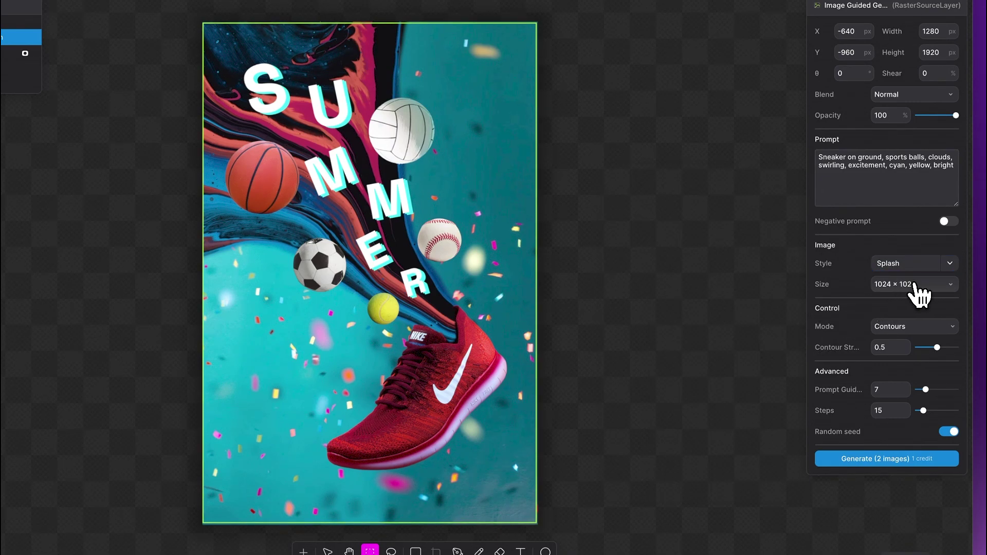
pyautogui.click(922, 292)
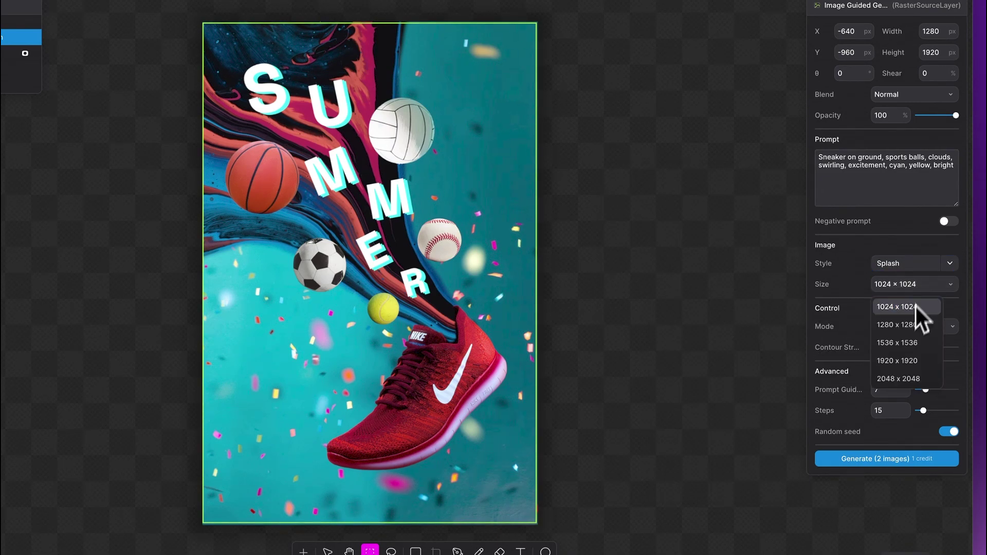
pyautogui.click(914, 327)
pyautogui.click(912, 329)
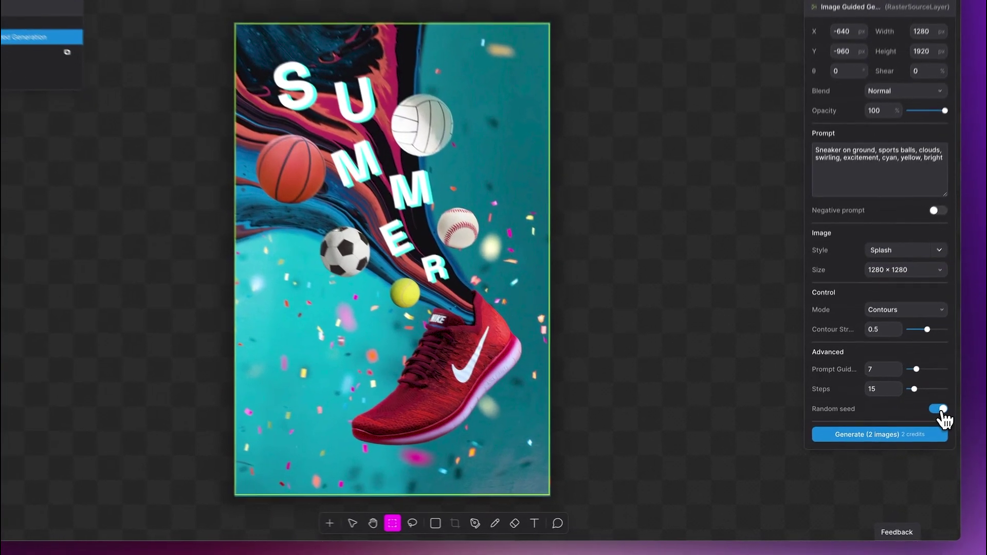
pyautogui.click(913, 430)
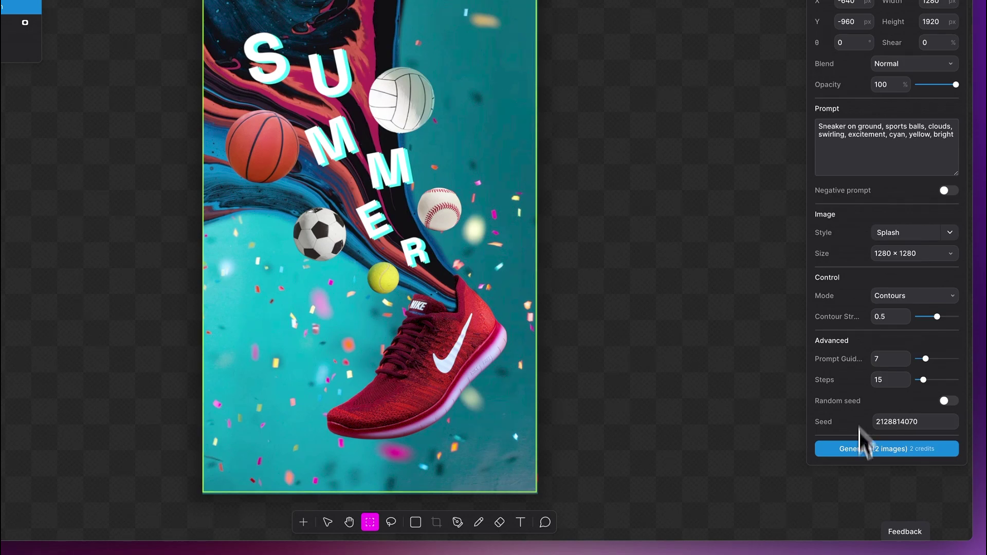
# Step: Generate two images, preview both, and keep the lower result
pyautogui.click(898, 450)
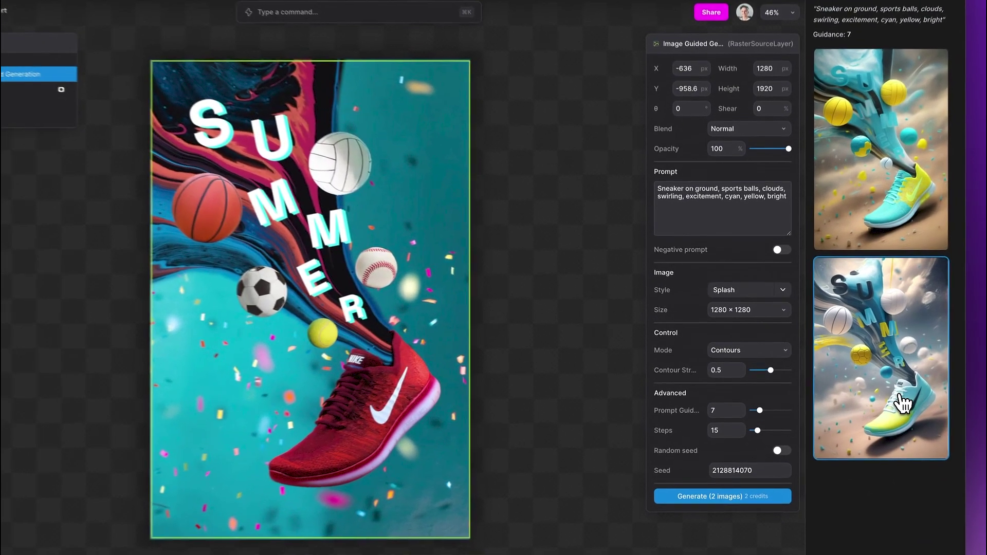
pyautogui.click(880, 393)
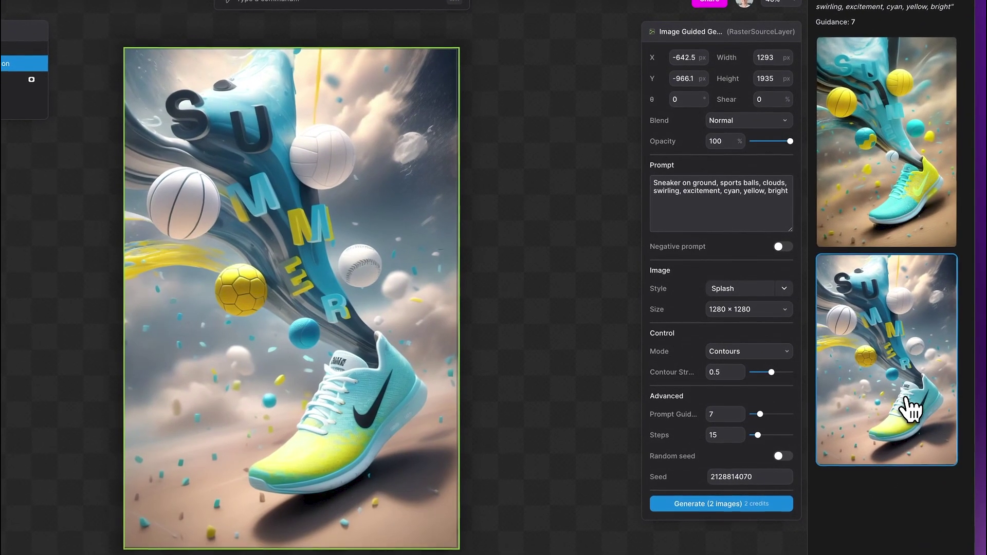
pyautogui.click(887, 174)
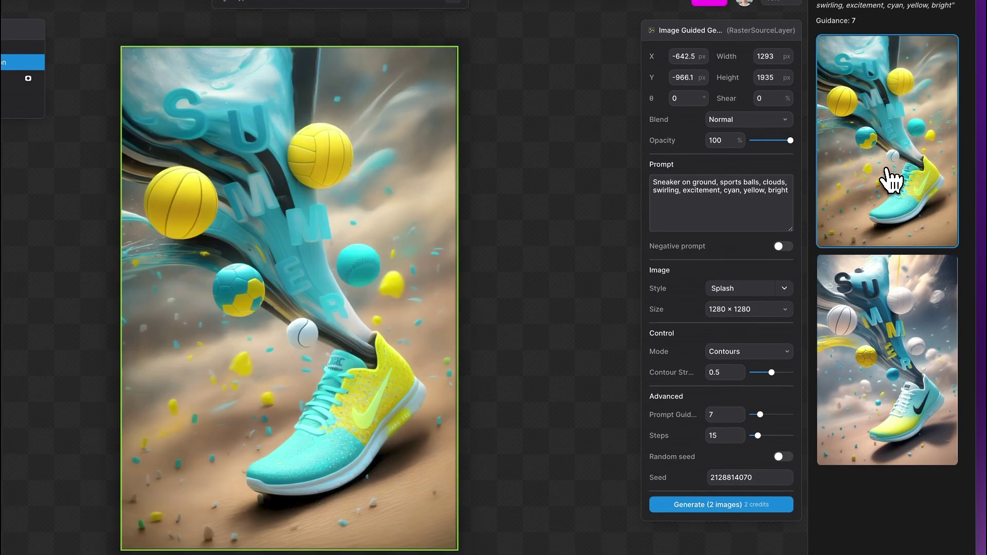
pyautogui.click(895, 338)
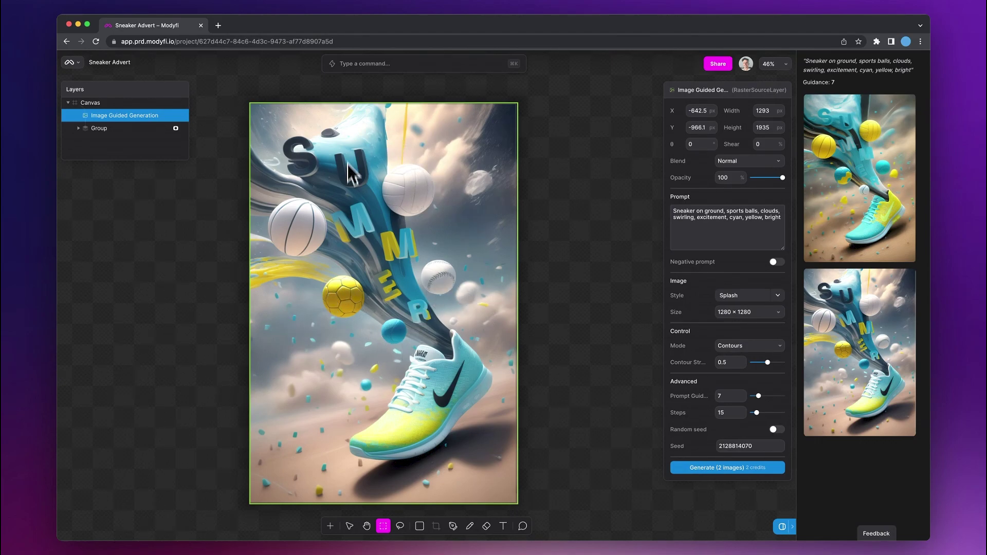
# Step: Toggle the generated layer's visibility to compare it with the original composite
pyautogui.click(182, 116)
pyautogui.click(183, 115)
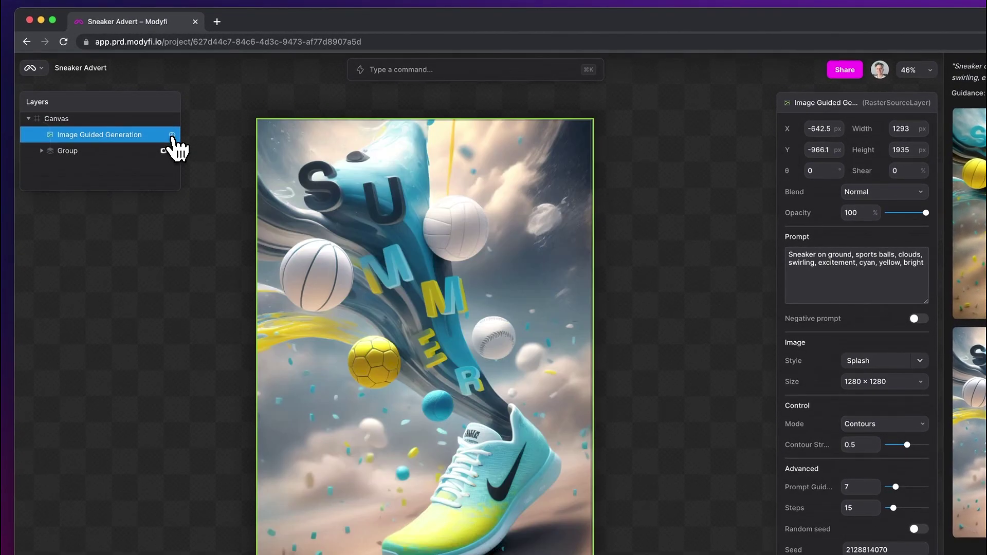
pyautogui.click(173, 135)
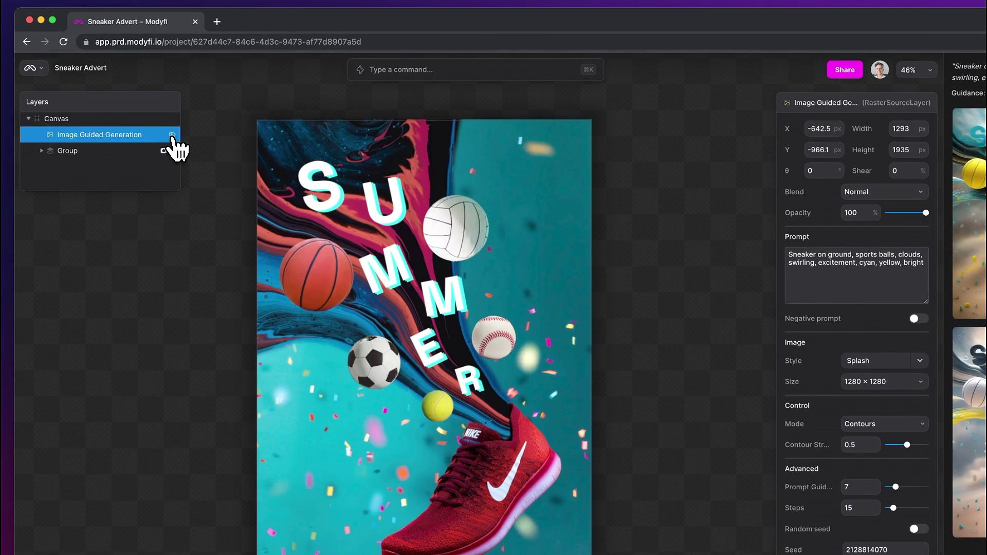
pyautogui.click(173, 136)
pyautogui.hscroll(-3, 245, 246)
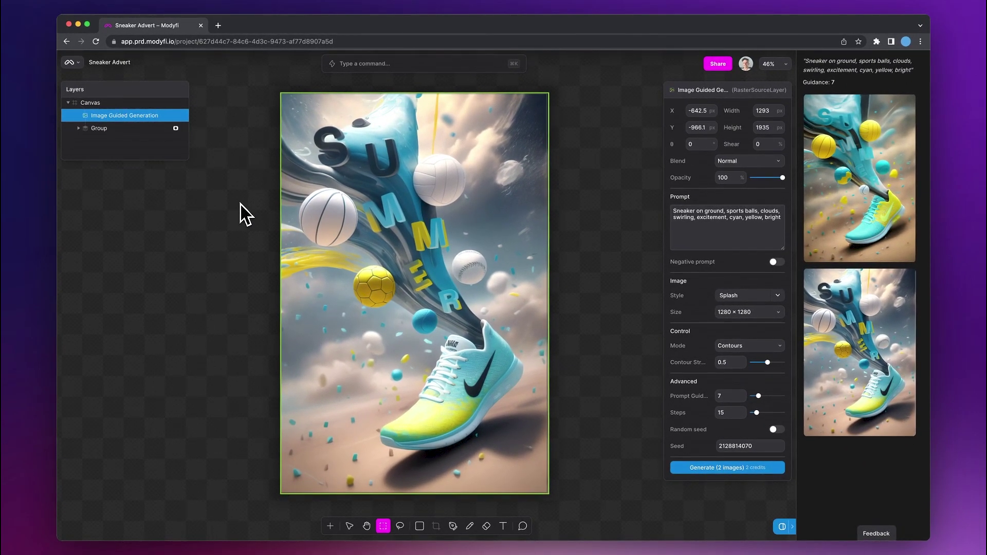
# Step: Duplicate the Text layer and move Text copy 1 above the generated image
pyautogui.click(91, 129)
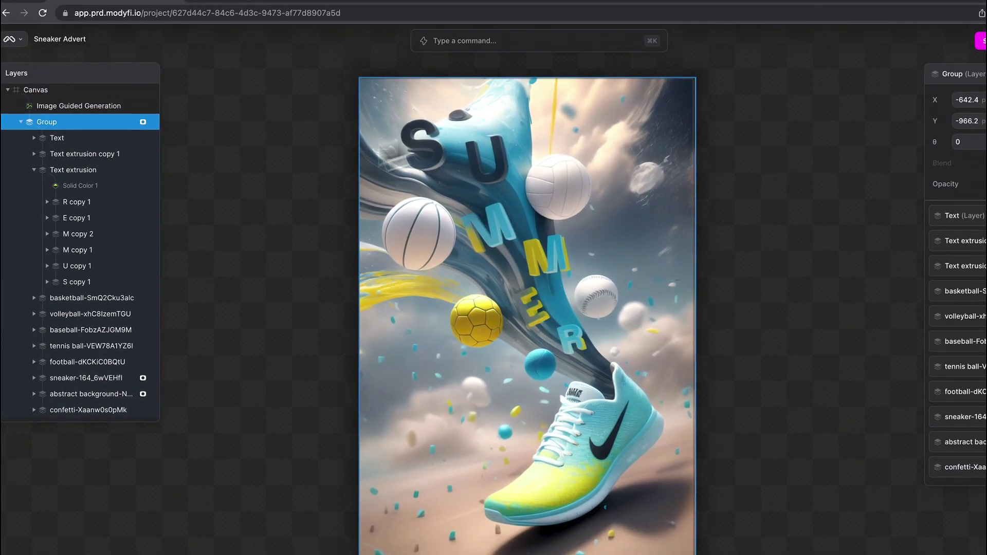
pyautogui.click(114, 138)
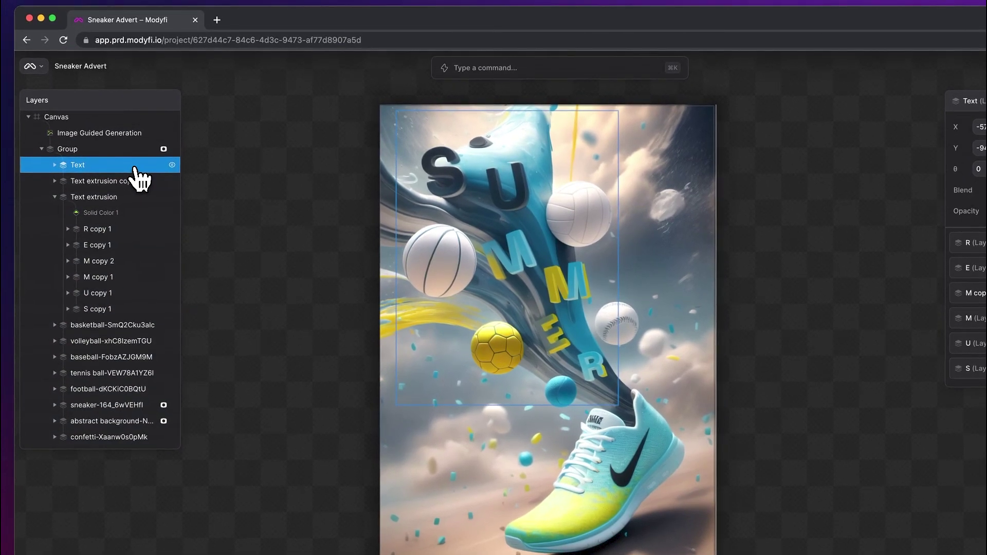
pyautogui.rightClick(132, 165)
pyautogui.click(155, 175)
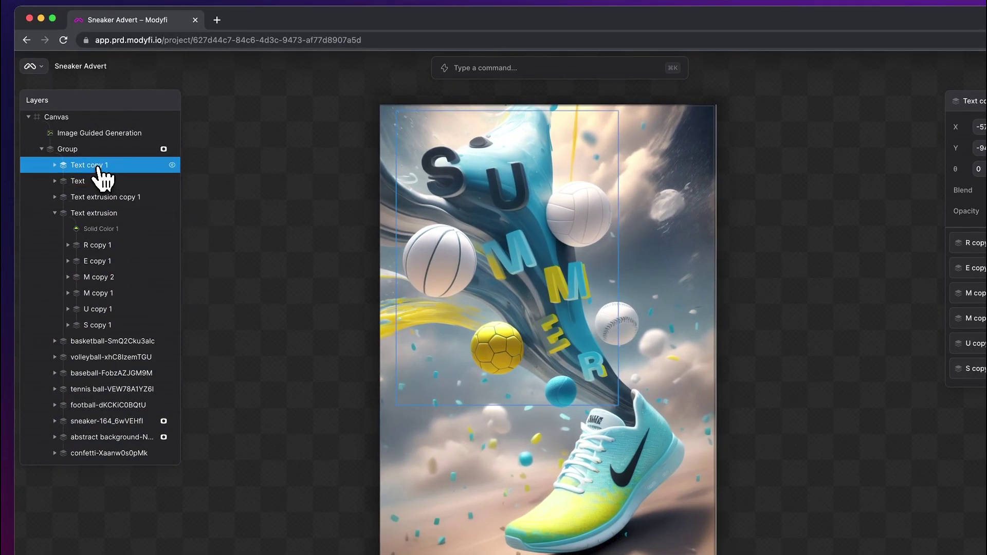
pyautogui.moveTo(99, 167); pyautogui.dragTo(100, 128)
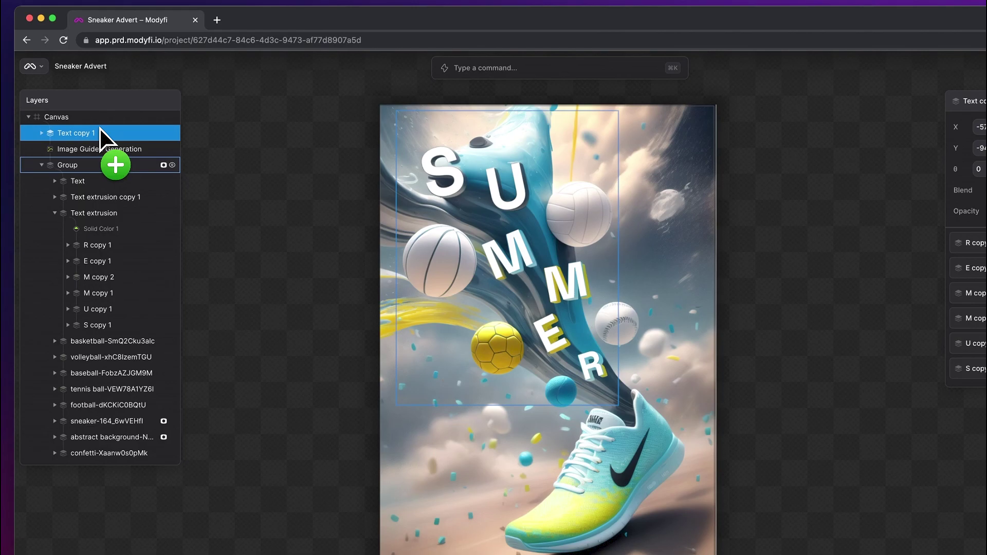
pyautogui.click(43, 164)
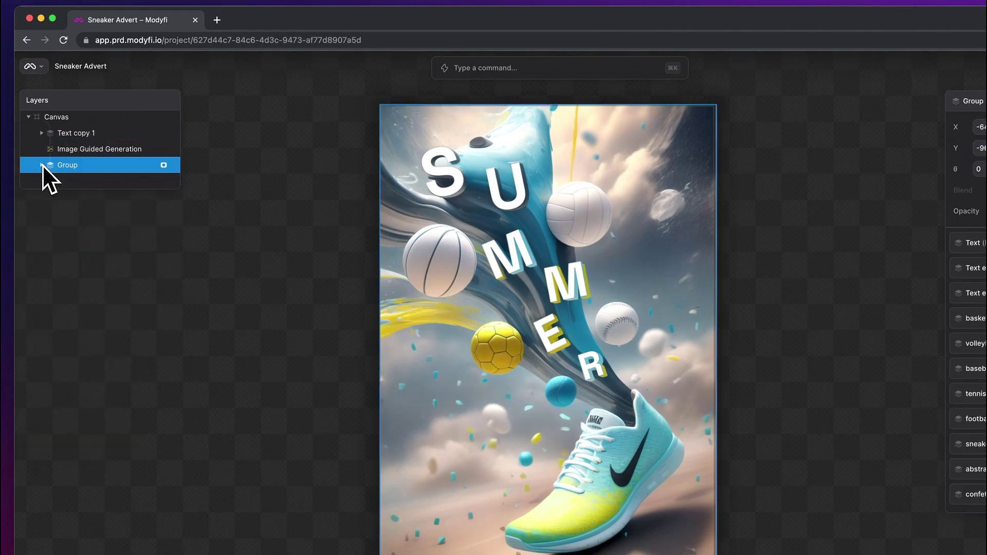
pyautogui.click(42, 133)
pyautogui.click(79, 149)
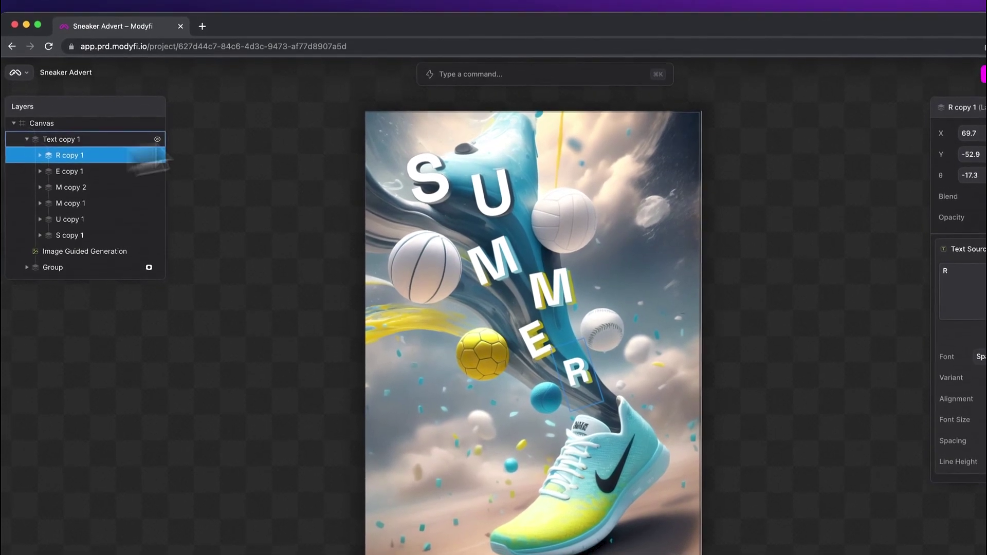
# Step: Add a 5 px Fast Blur to Text copy 1, lower its opacity to 74%, and collapse it
pyautogui.click(447, 75)
pyautogui.write('blur')
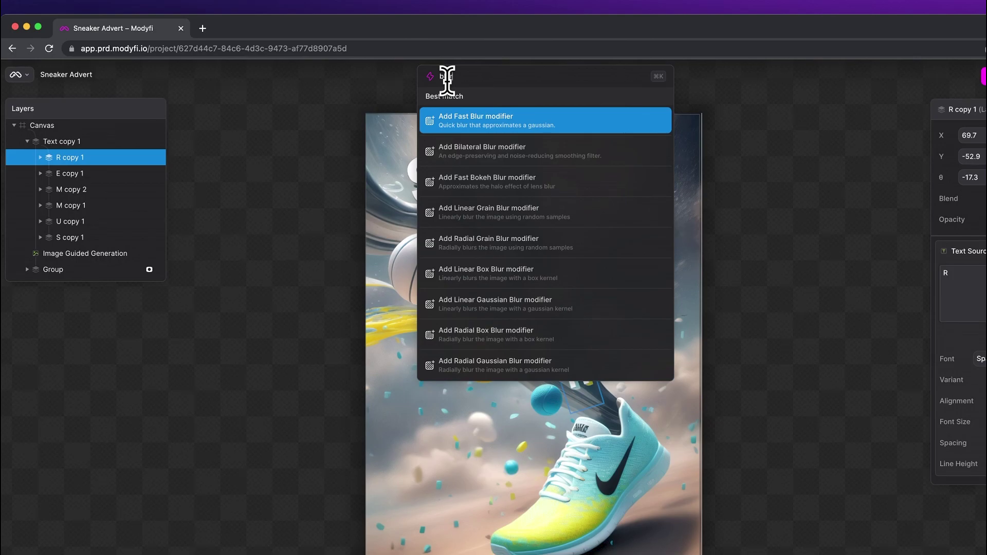
pyautogui.press('Return')
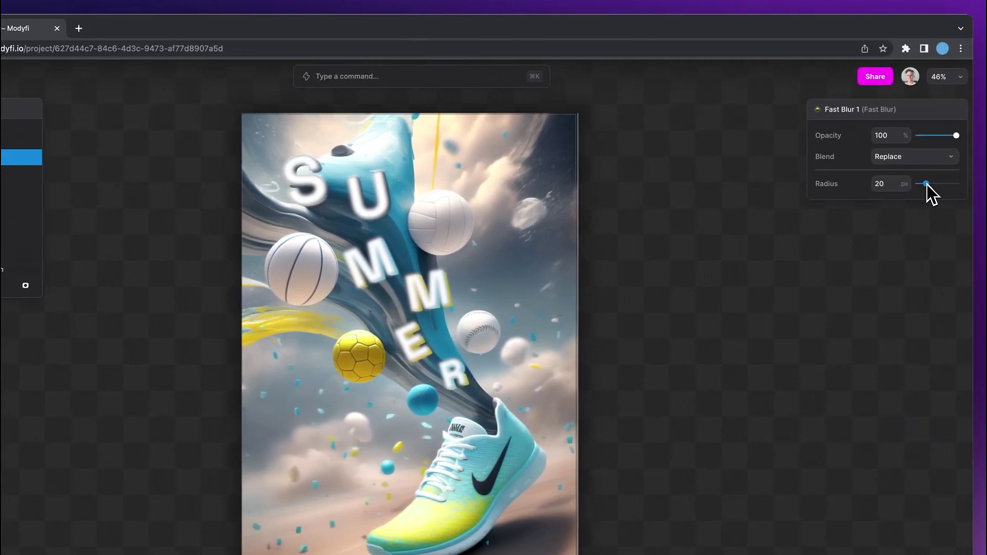
pyautogui.moveTo(927, 184); pyautogui.dragTo(920, 185)
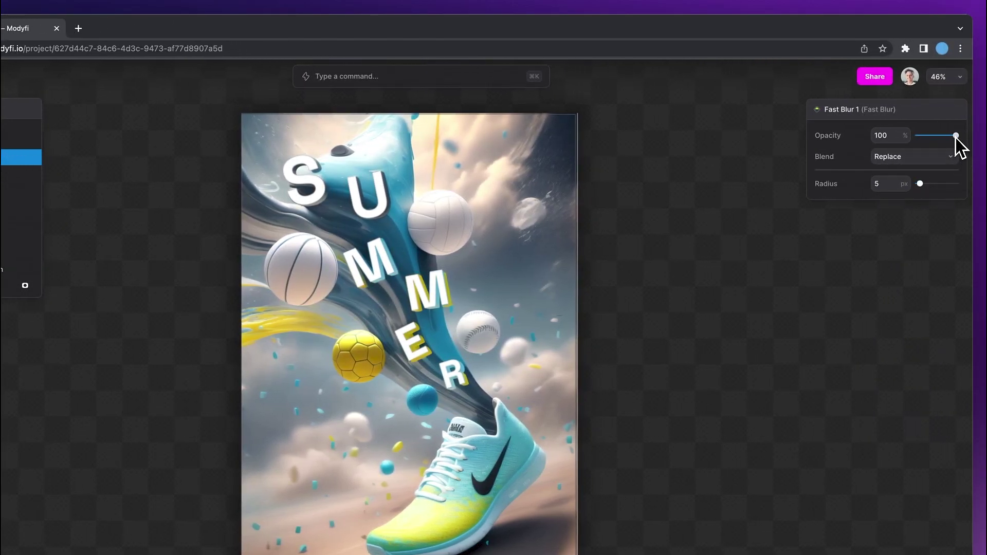
pyautogui.click(21, 157)
pyautogui.moveTo(957, 220); pyautogui.dragTo(947, 200)
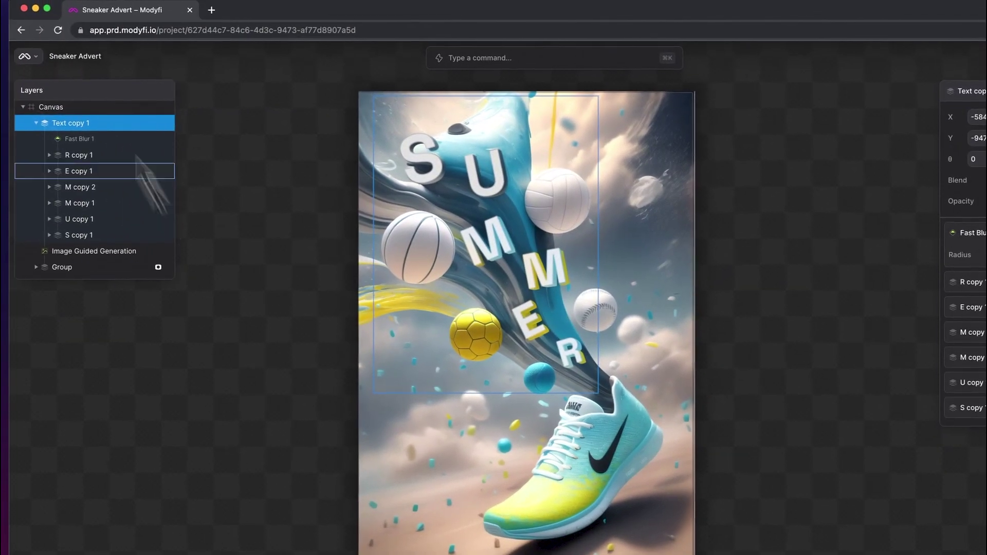
pyautogui.click(0, 97)
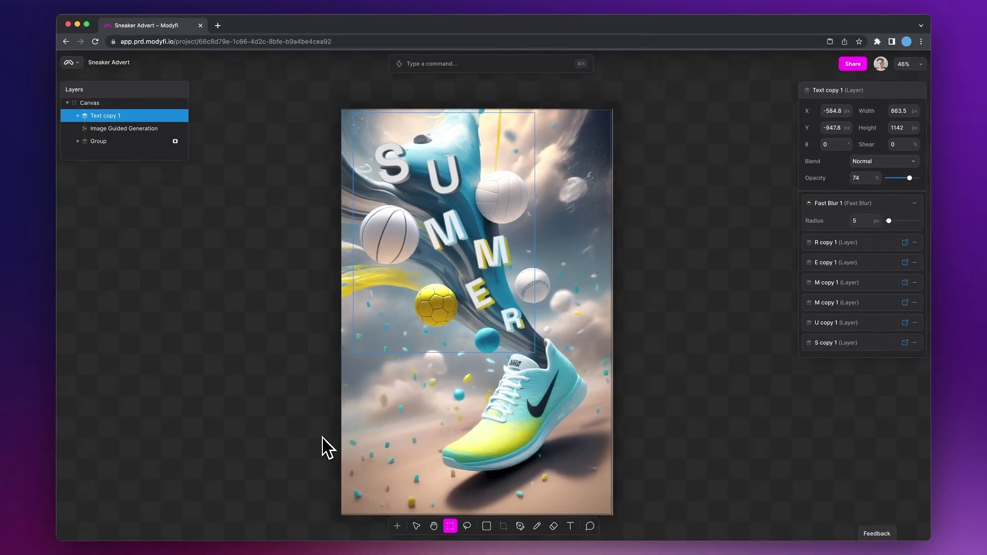
# Step: Zoom in on the shoe, then back out to view the whole poster
pyautogui.click(416, 526)
pyautogui.scroll(5, 528, 407)
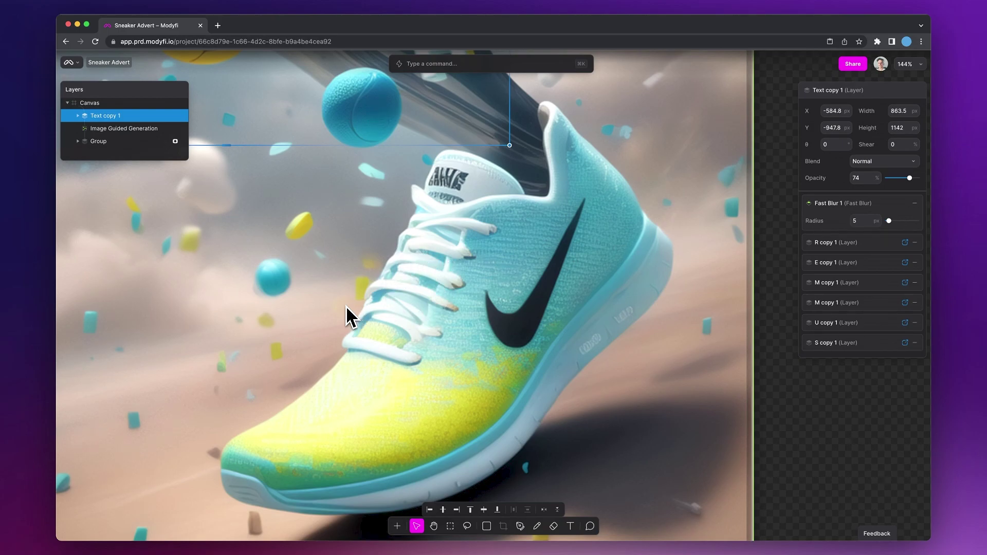
pyautogui.hscroll(-5, 345, 305)
pyautogui.scroll(2, 345, 305)
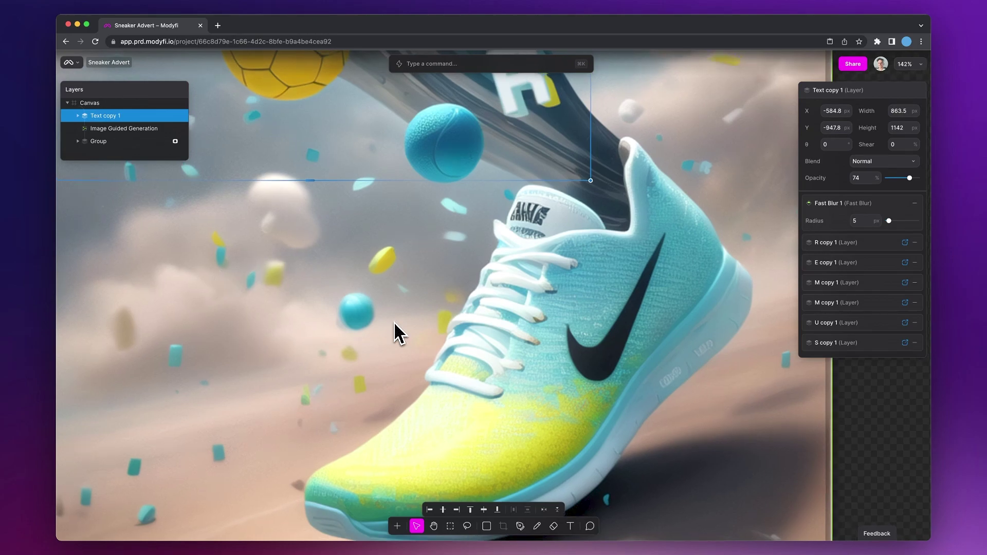
pyautogui.scroll(-10, 396, 334)
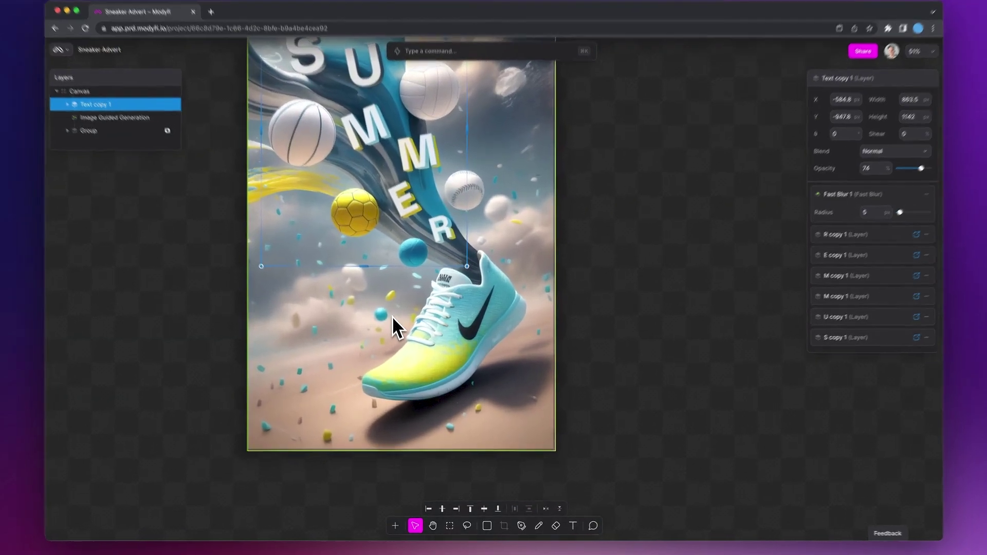
# Step: Pan the poster into place and select the Image Guided Generation layer to show its settings
pyautogui.press('h')
pyautogui.moveTo(396, 318); pyautogui.dragTo(454, 377)
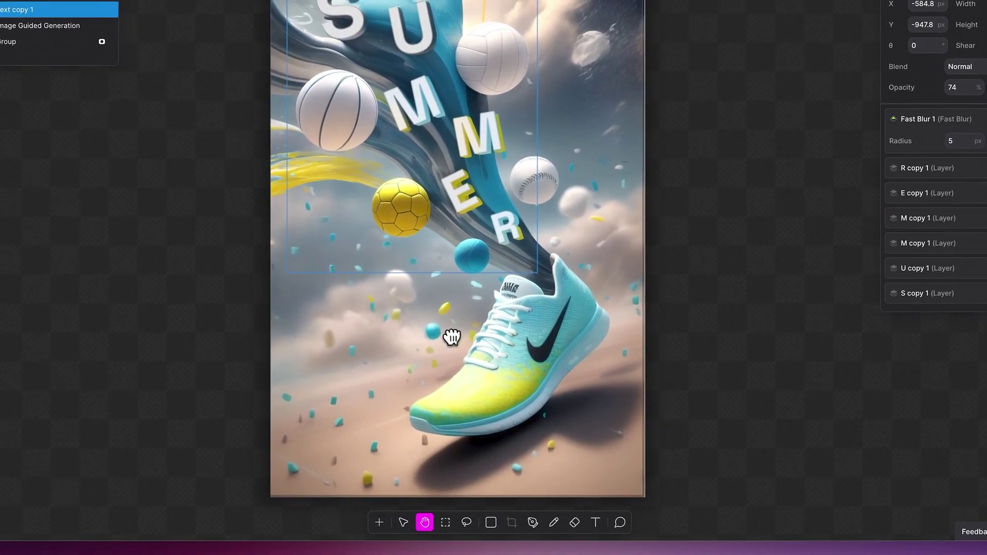
pyautogui.moveTo(451, 337); pyautogui.dragTo(450, 346)
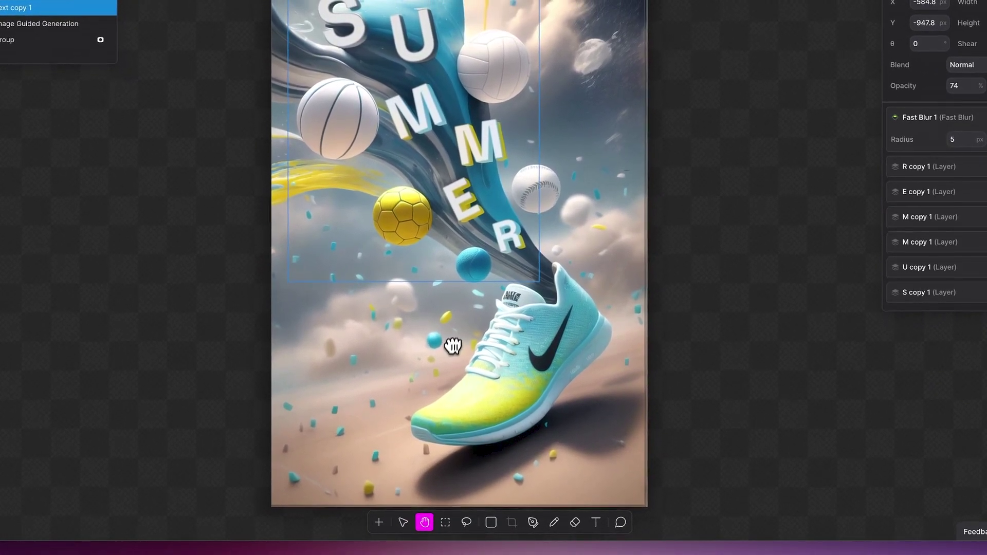
pyautogui.press('v')
pyautogui.click(622, 400)
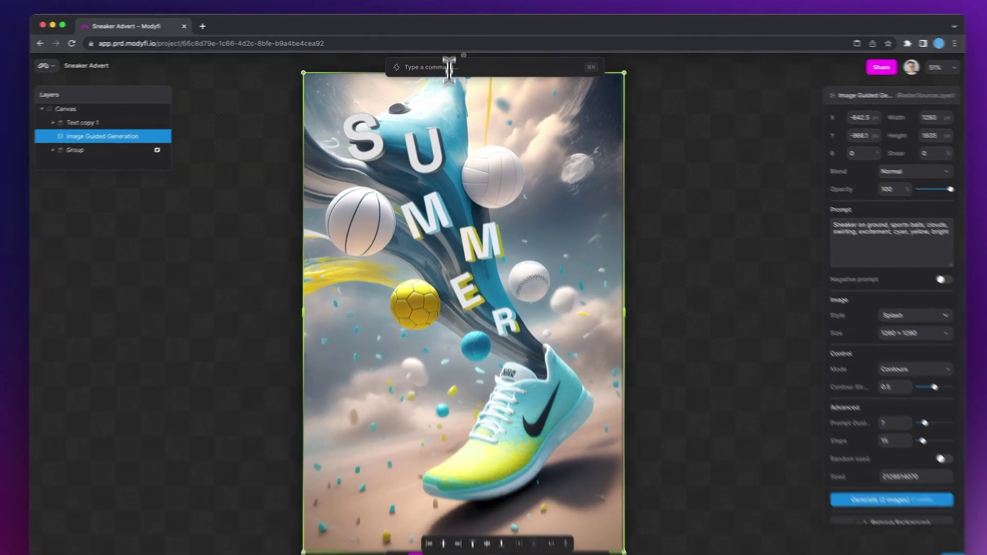
# Step: Add a Brightness/Contrast modifier with brightness raised to 4
pyautogui.click(447, 62)
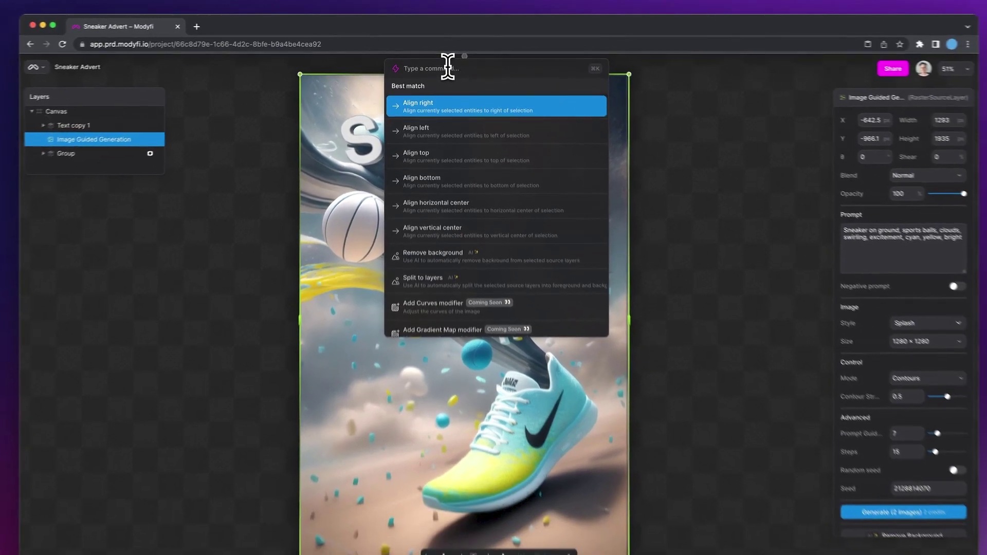
pyautogui.write('brightn')
pyautogui.press('Return')
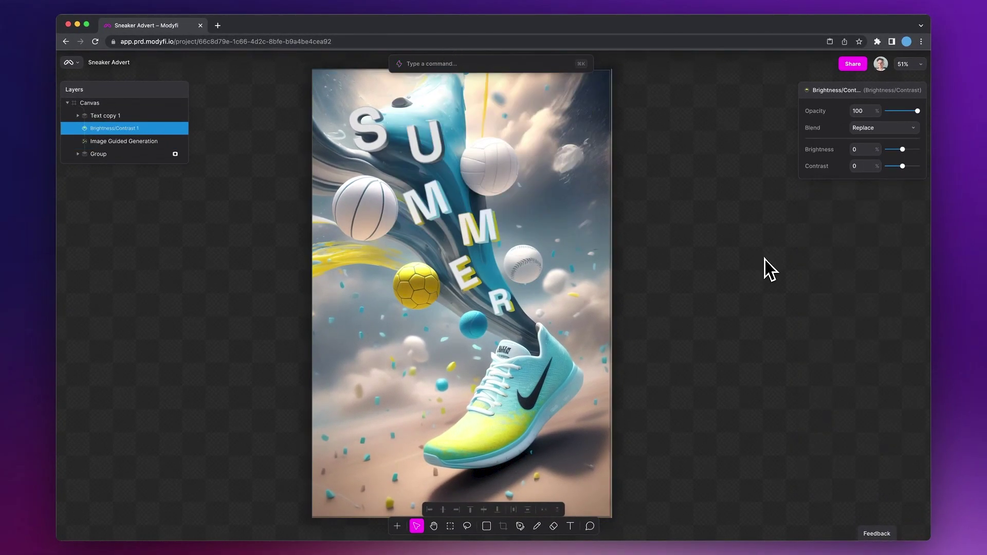
pyautogui.moveTo(869, 162); pyautogui.dragTo(935, 191)
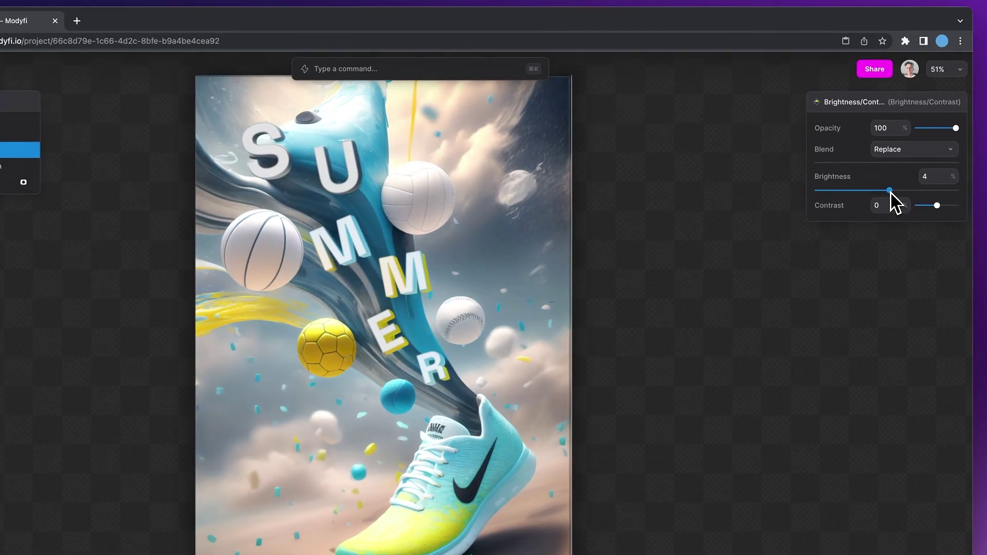
# Step: Add a Vibrance modifier to the poster
pyautogui.click(752, 241)
pyautogui.press('super+k')
pyautogui.write('vibr')
pyautogui.press('Return')
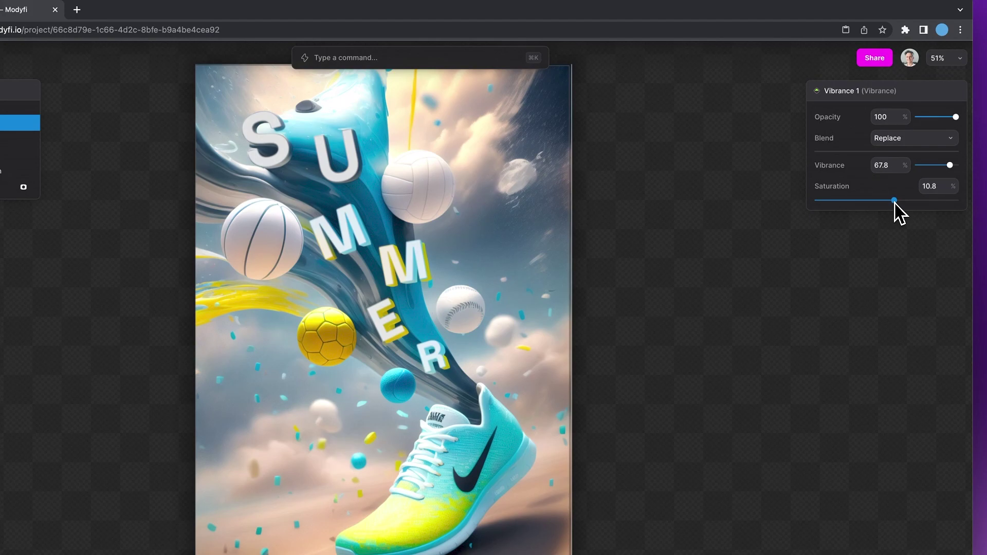
# Step: Add a Hue/Saturation modifier with the hue shifted to -5
pyautogui.click(713, 251)
pyautogui.press('super+k')
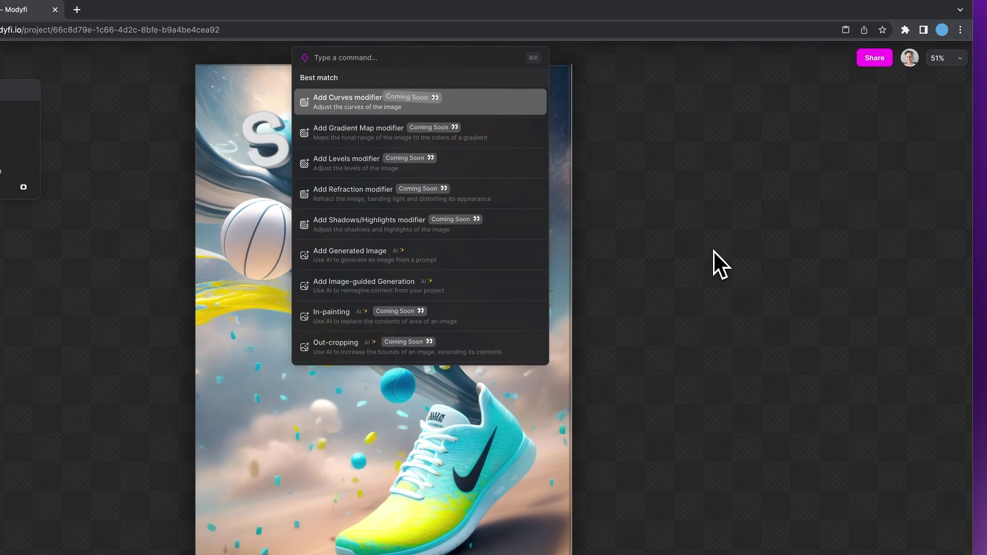
pyautogui.write('hu')
pyautogui.press('Return')
pyautogui.click(885, 183)
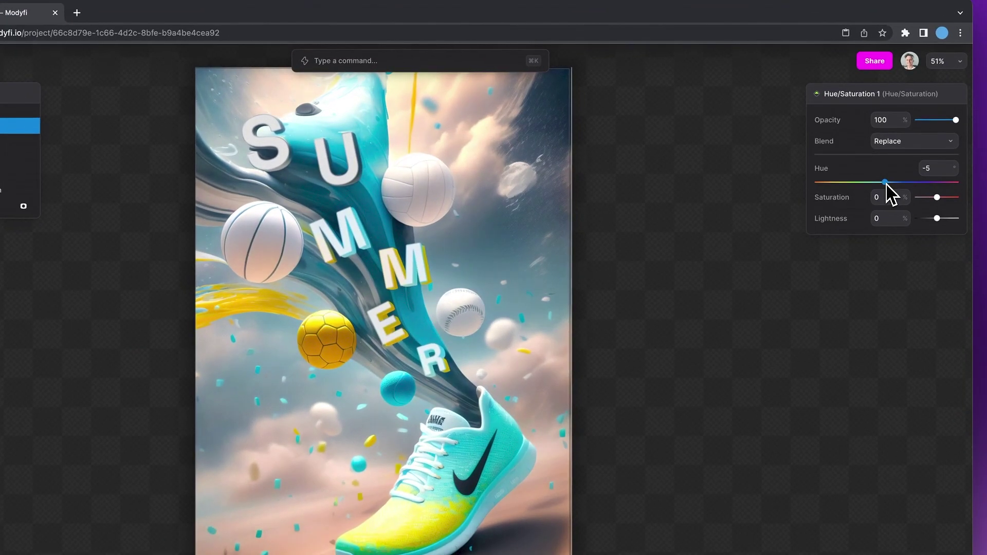
pyautogui.click(810, 254)
# Step: Add an Exposure modifier and set the exposure to 0.162
pyautogui.press('super+k')
pyautogui.write('exp')
pyautogui.press('Return')
pyautogui.click(888, 182)
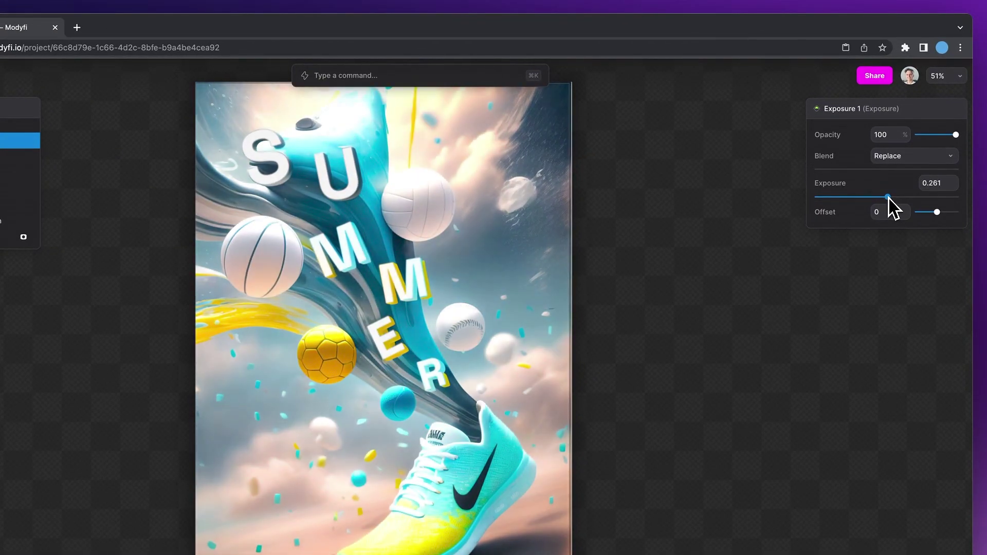
pyautogui.moveTo(888, 198); pyautogui.dragTo(887, 198)
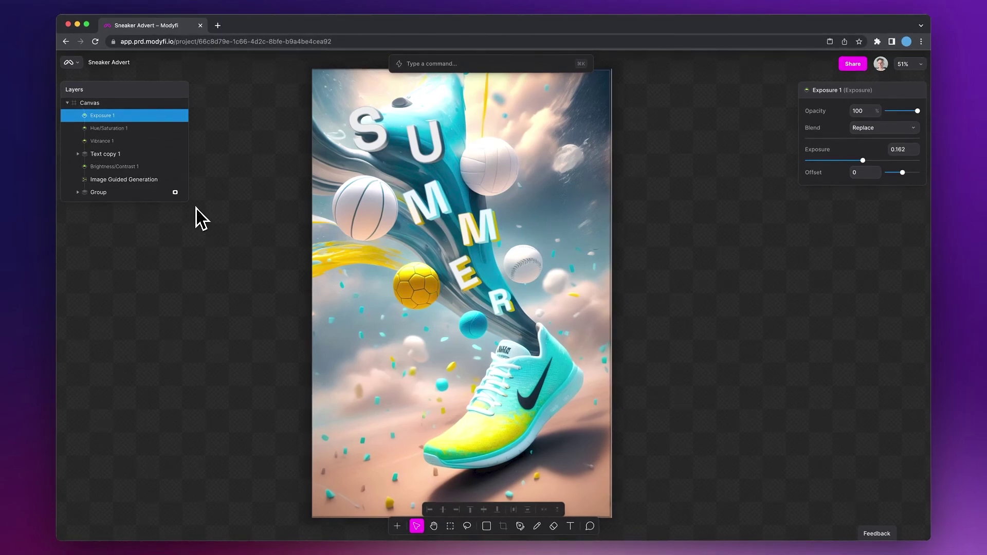
pyautogui.click(195, 207)
# Step: Add an Image-guided Generation layer with the prompt 'Professional photograph, sneaker'
pyautogui.press('super+k')
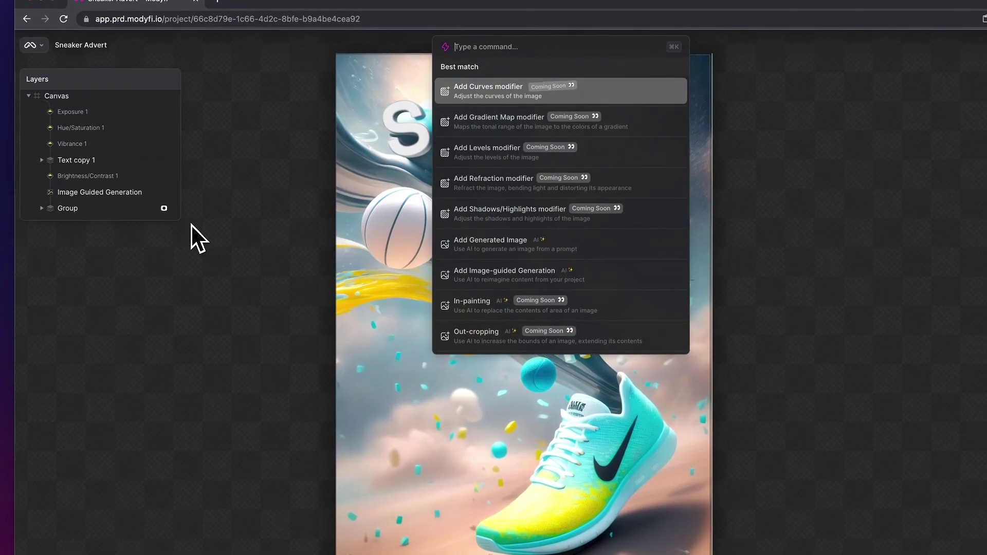
pyautogui.write('image-guided')
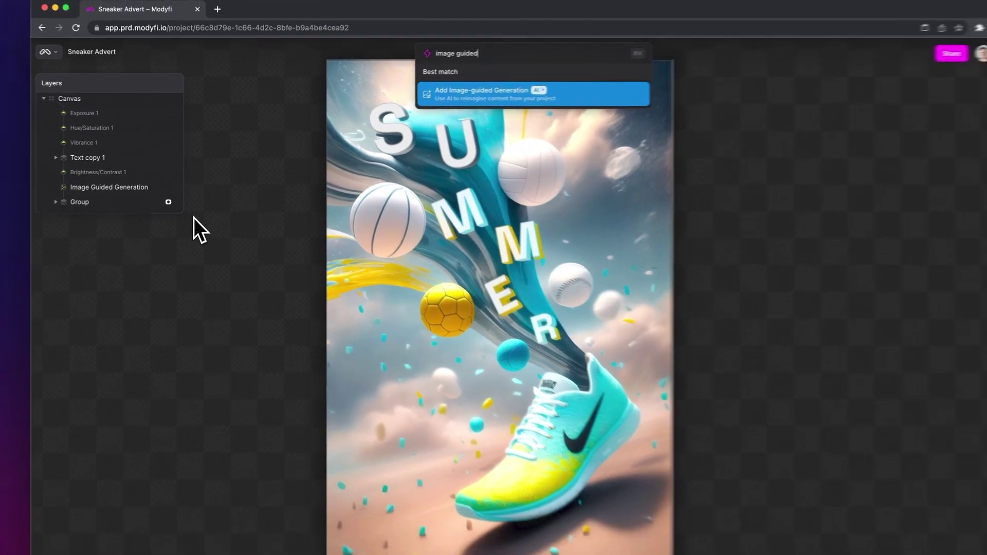
pyautogui.press('Return')
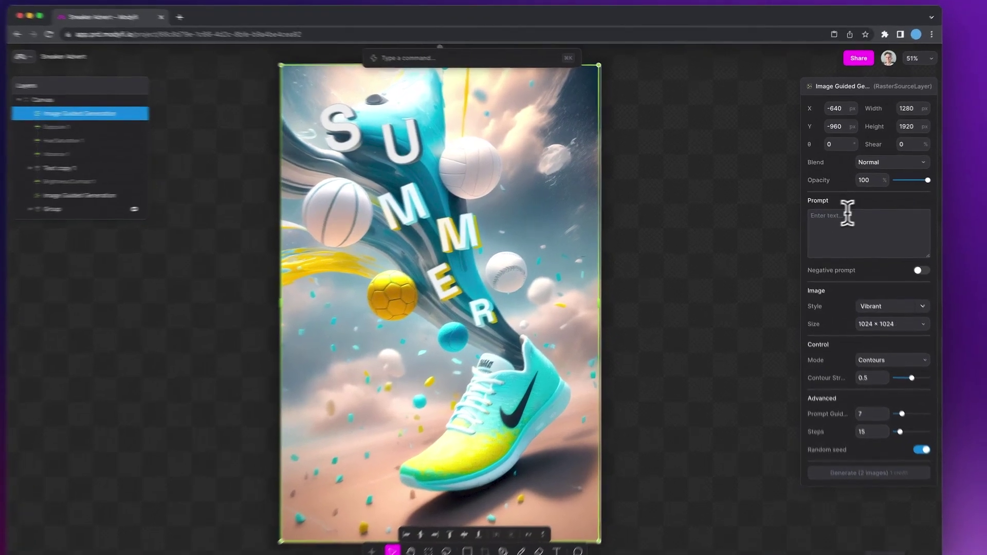
pyautogui.click(850, 215)
pyautogui.write('Prof')
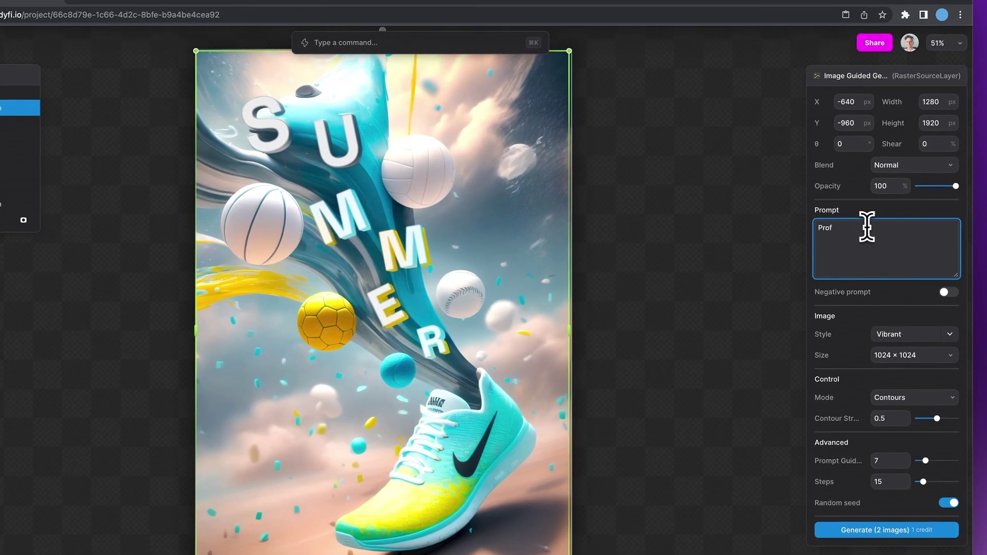
pyautogui.write('essio')
pyautogui.write('nal photograph')
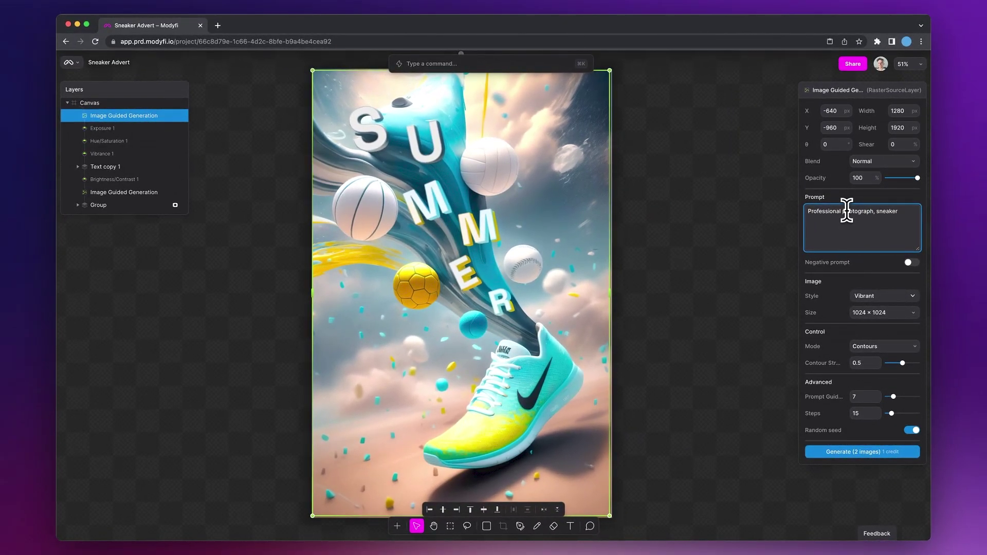
pyautogui.write(', sneaker')
# Step: Keep Vibrant style, set 1536 × 1536 size and Image mode, and fix seed 836994103
pyautogui.click(880, 297)
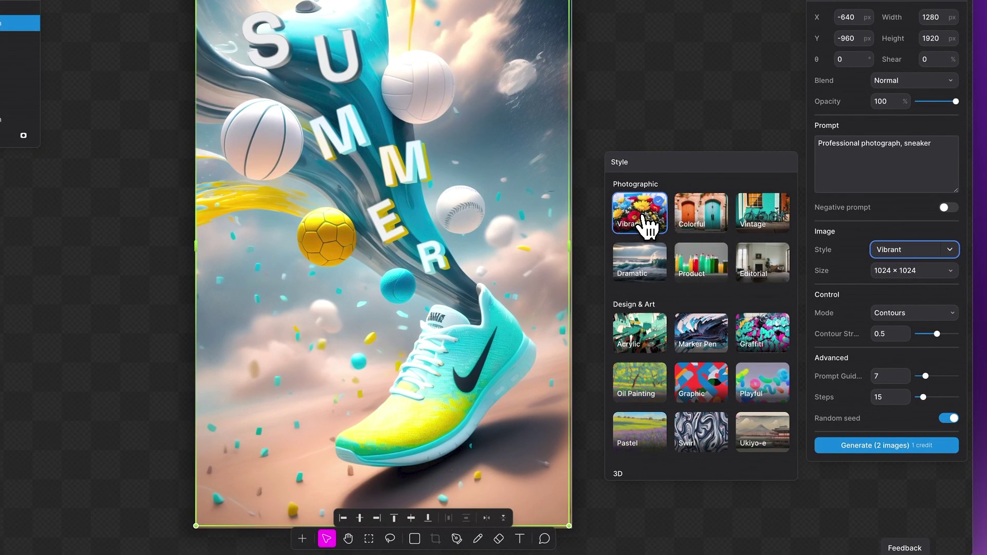
pyautogui.click(646, 225)
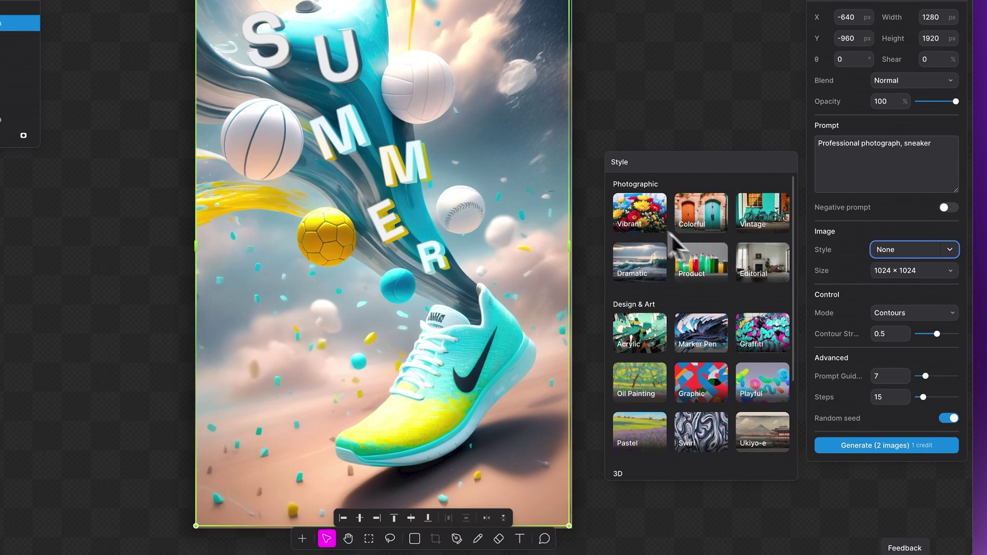
pyautogui.click(647, 231)
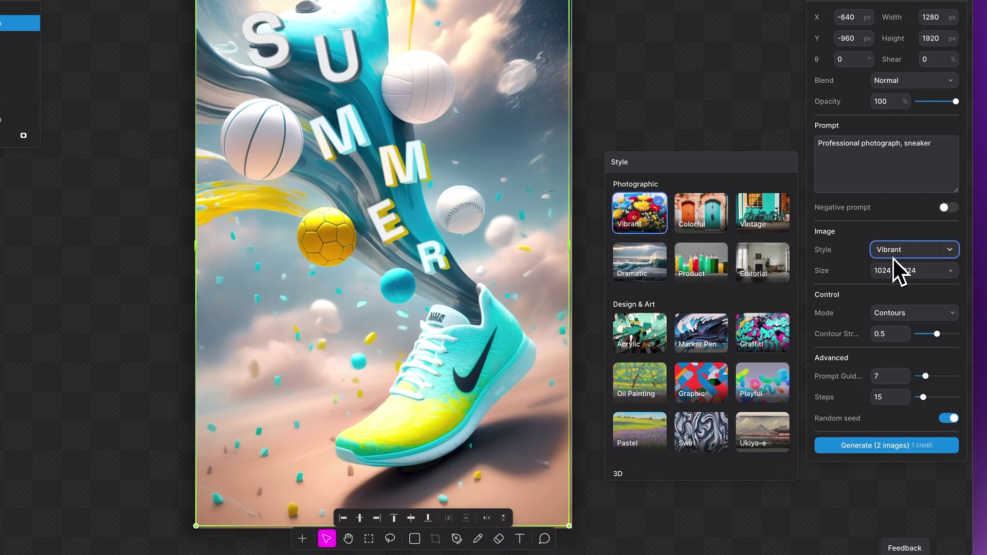
pyautogui.click(913, 277)
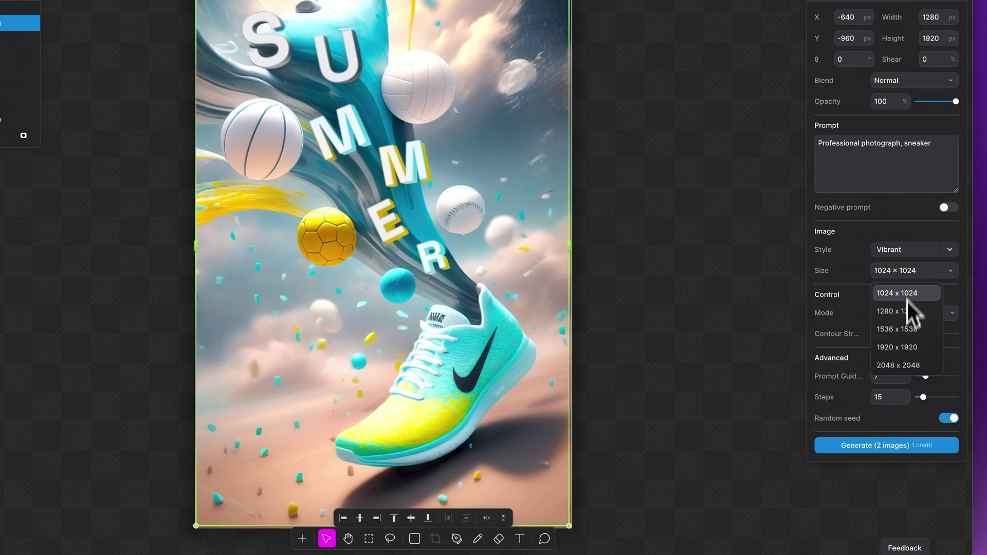
pyautogui.click(904, 331)
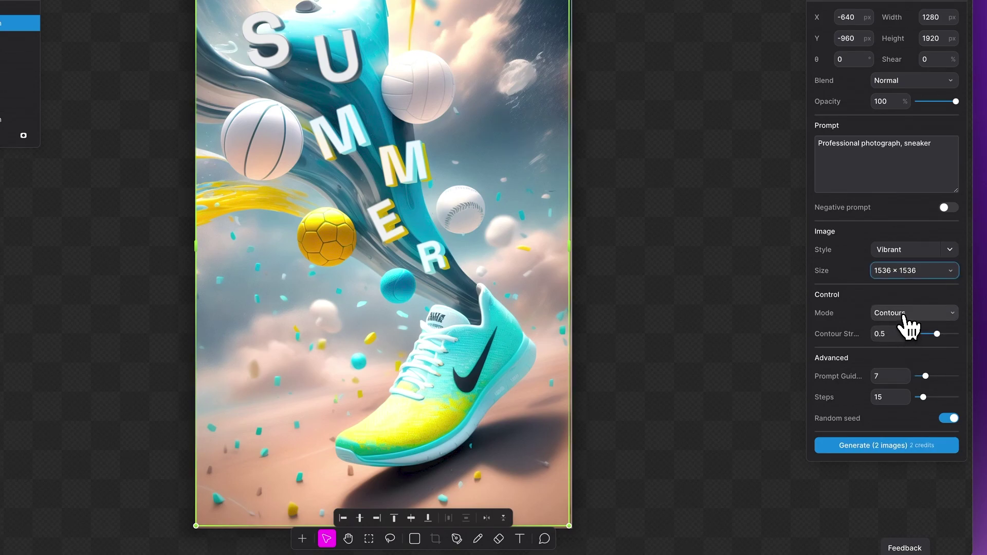
pyautogui.click(906, 314)
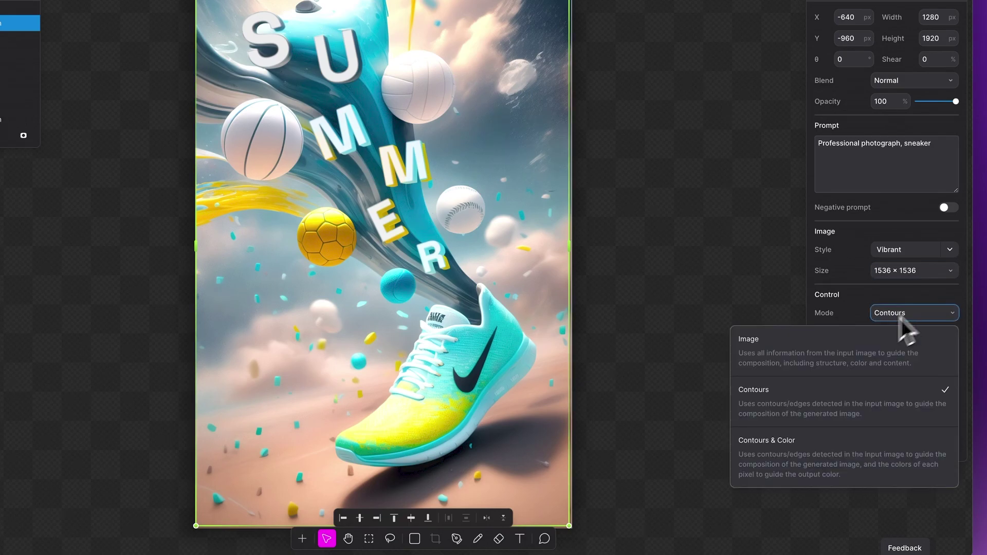
pyautogui.click(764, 355)
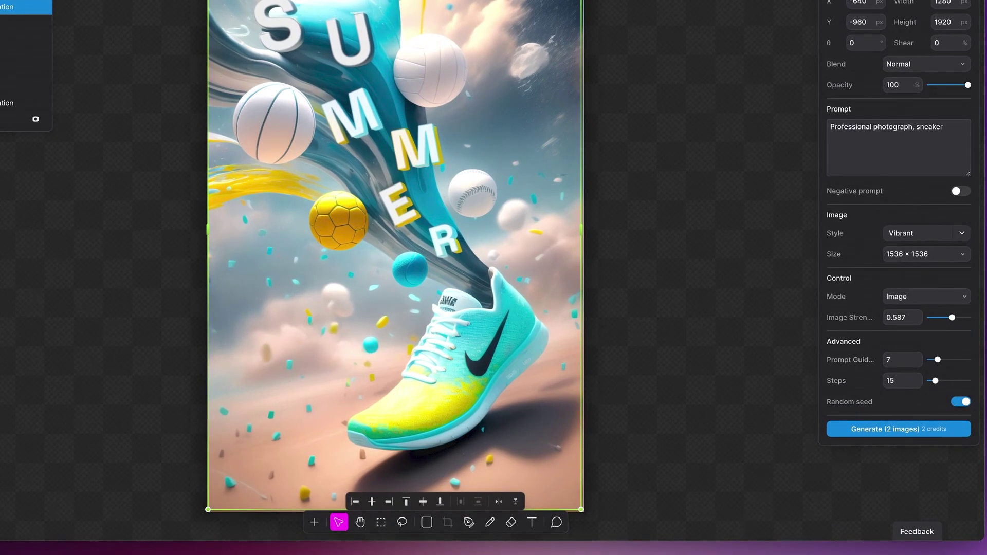
pyautogui.click(960, 401)
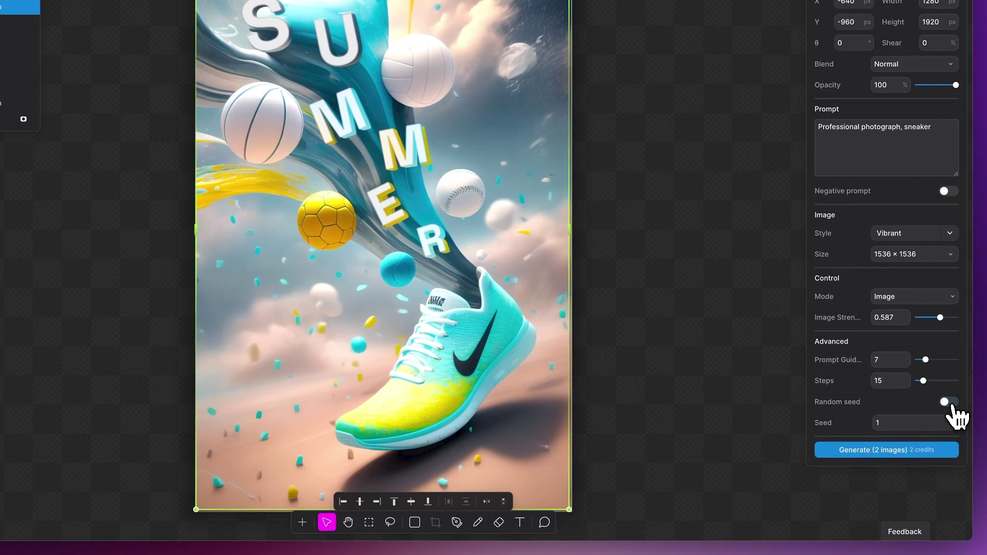
pyautogui.click(904, 423)
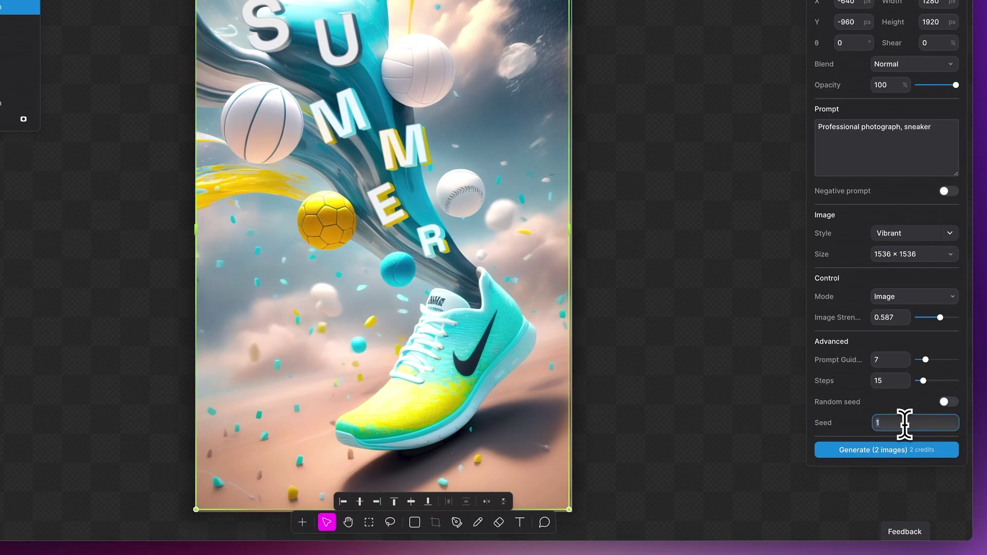
pyautogui.click(891, 451)
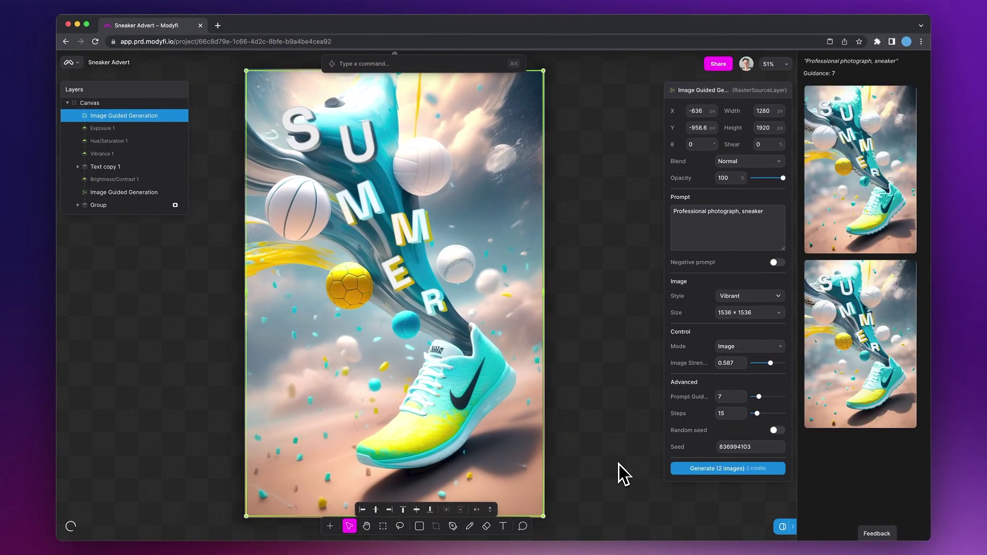
pyautogui.click(883, 338)
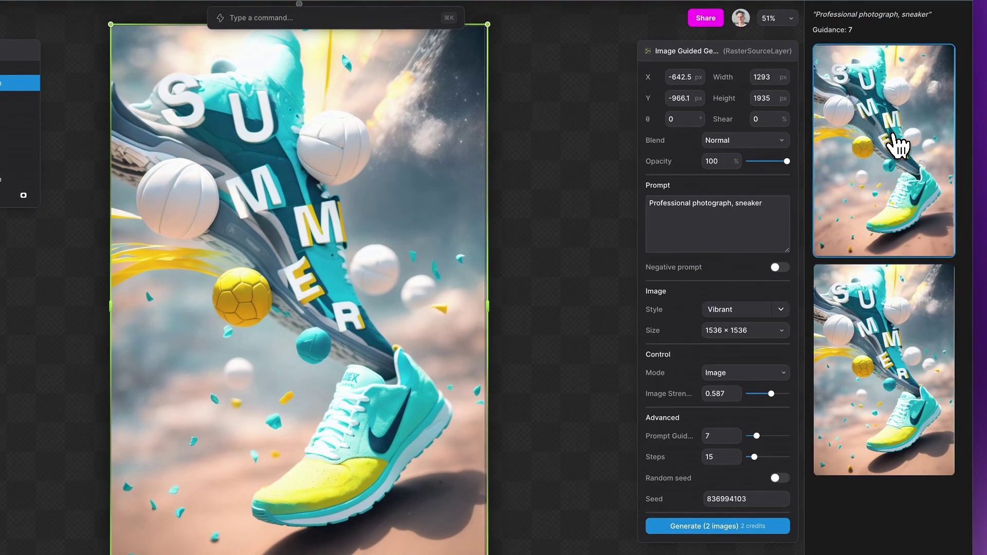
pyautogui.click(896, 143)
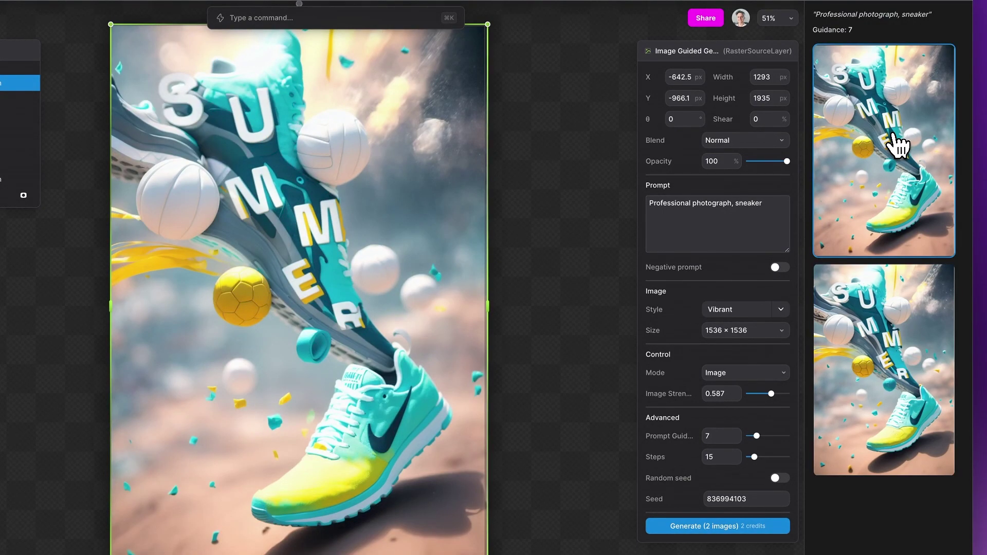
pyautogui.click(903, 401)
pyautogui.click(886, 185)
pyautogui.scroll(5, 446, 516)
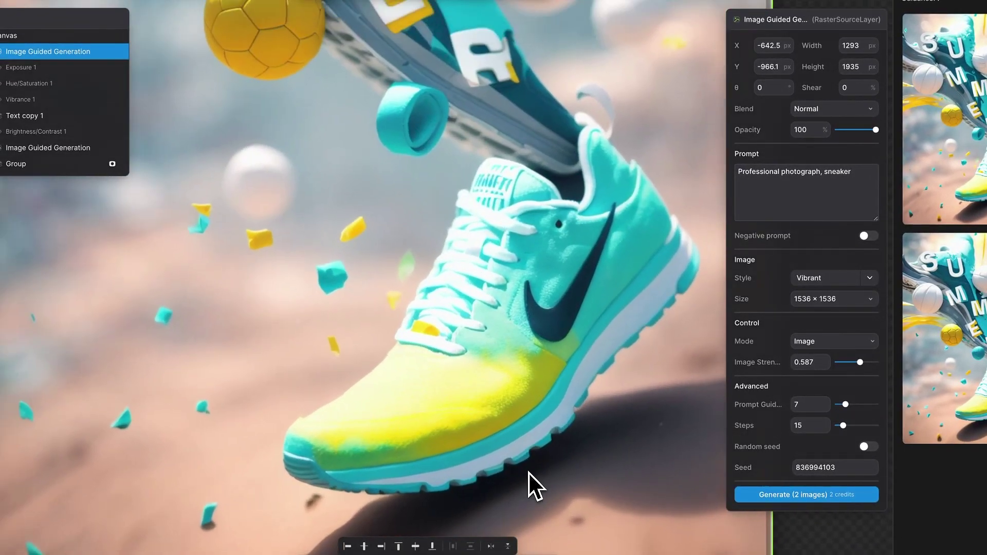
pyautogui.hscroll(-5, 425, 315)
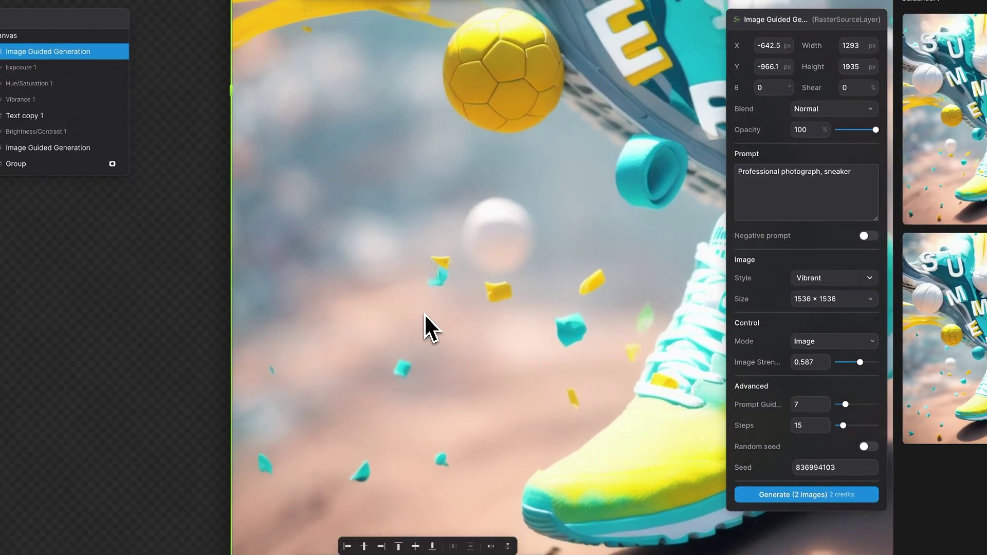
pyautogui.scroll(-5, 393, 322)
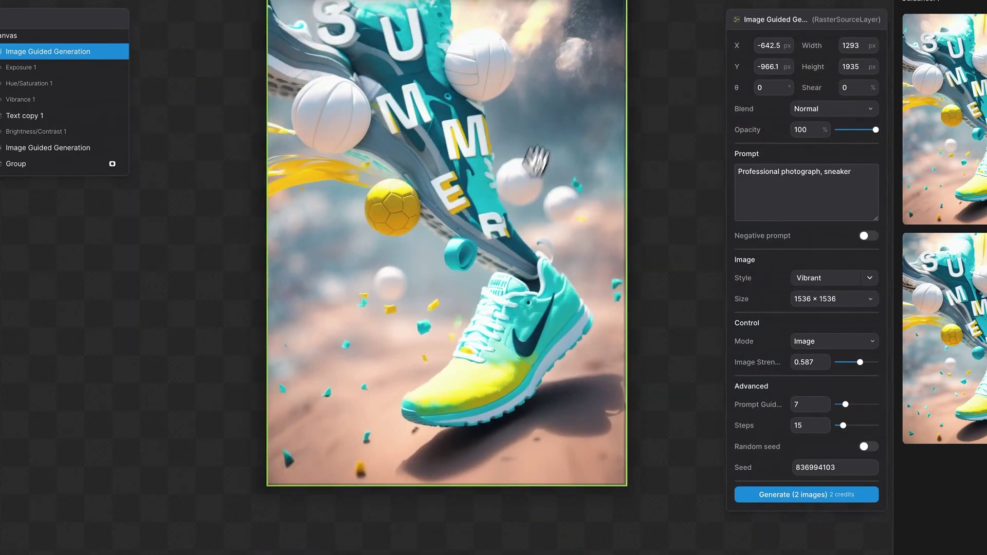
pyautogui.scroll(5, 529, 179)
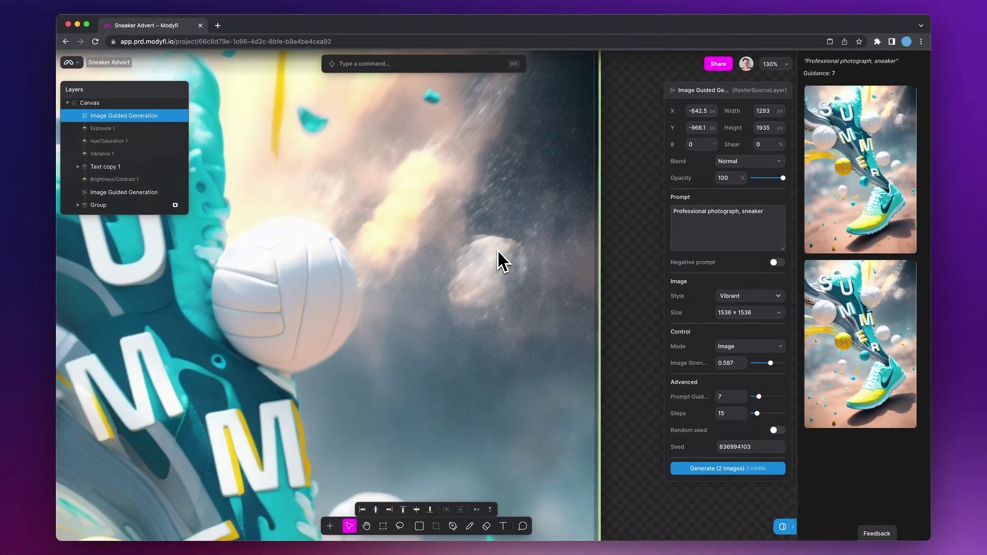
pyautogui.scroll(-5, 458, 297)
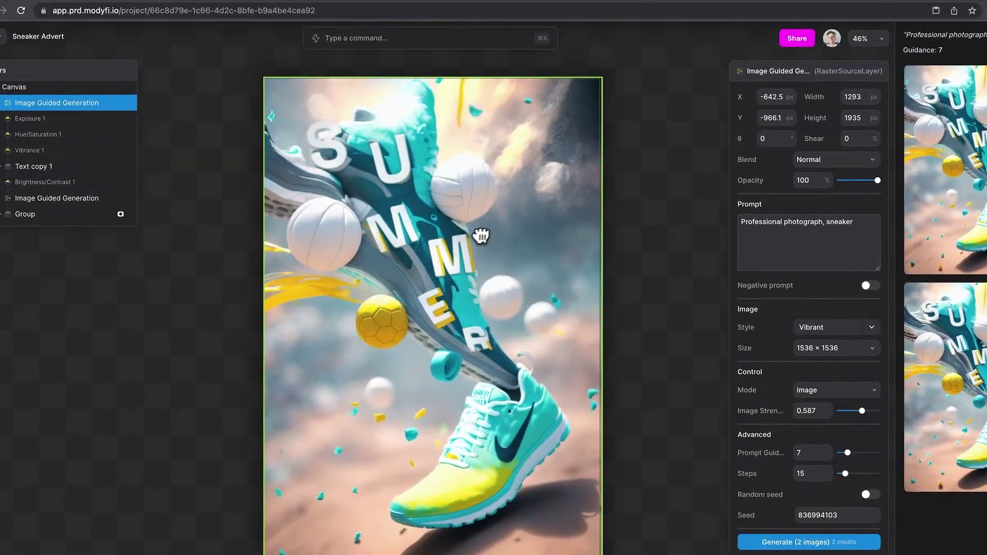
pyautogui.moveTo(461, 219); pyautogui.dragTo(498, 237)
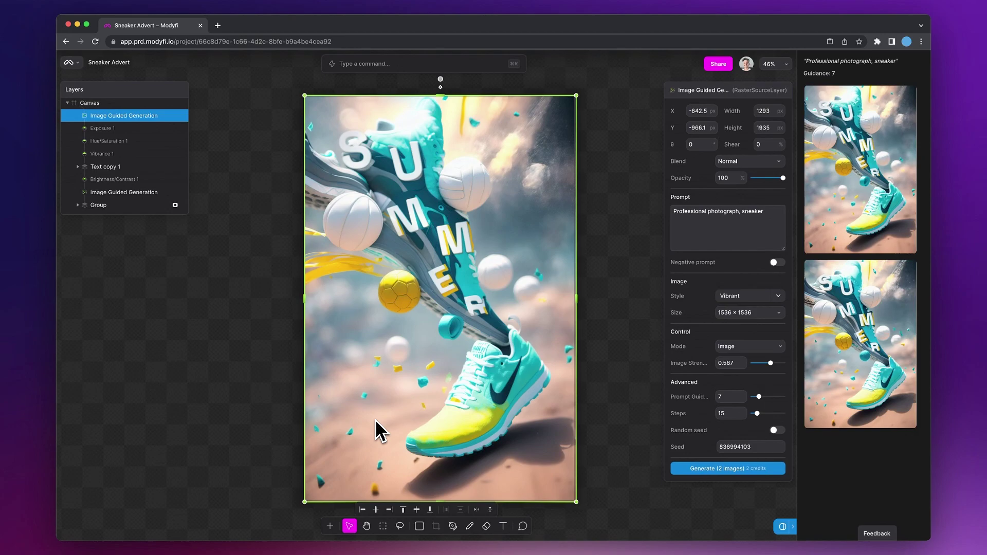
# Step: Use a ~113 px eraser with thumbnails hidden to brush away patches of the top generation
pyautogui.click(486, 526)
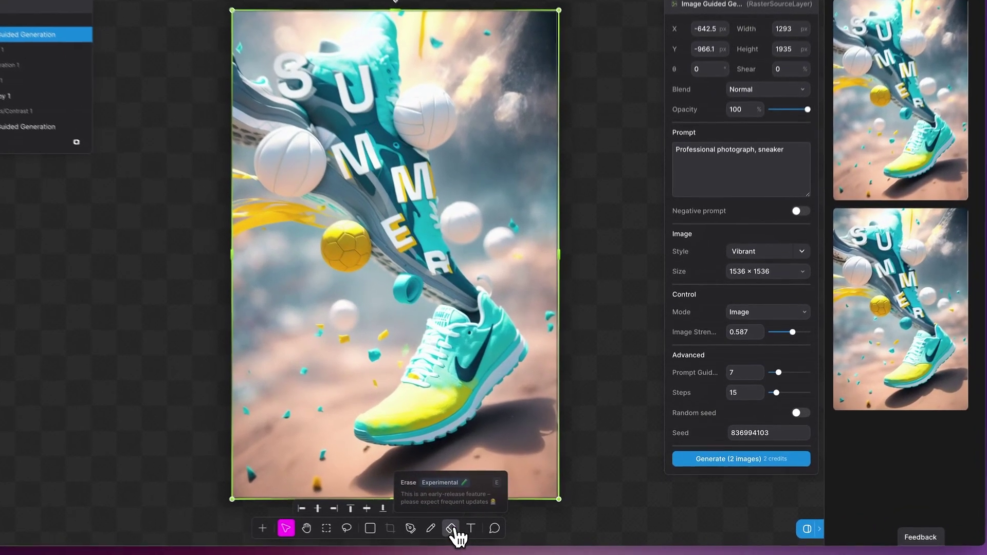
pyautogui.moveTo(436, 508); pyautogui.dragTo(450, 508)
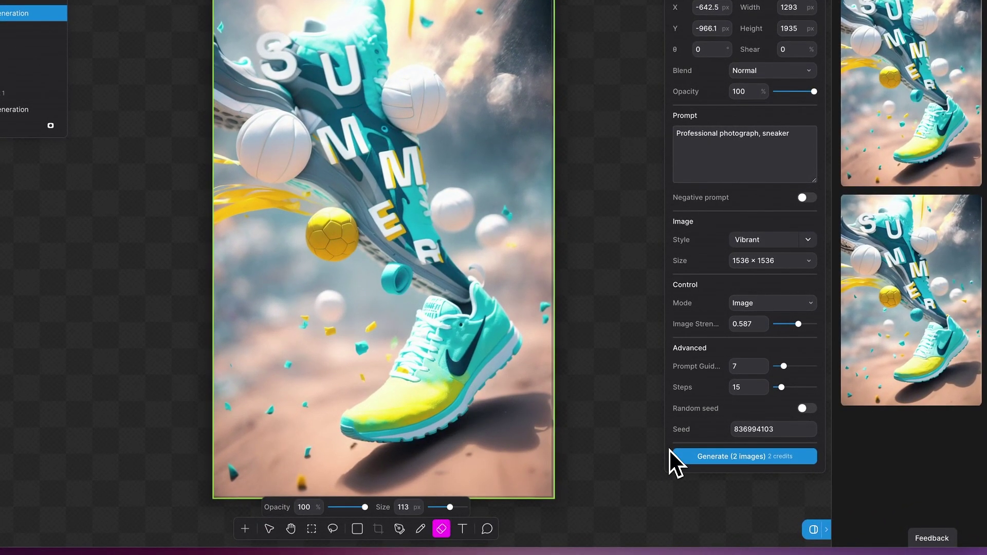
pyautogui.click(813, 530)
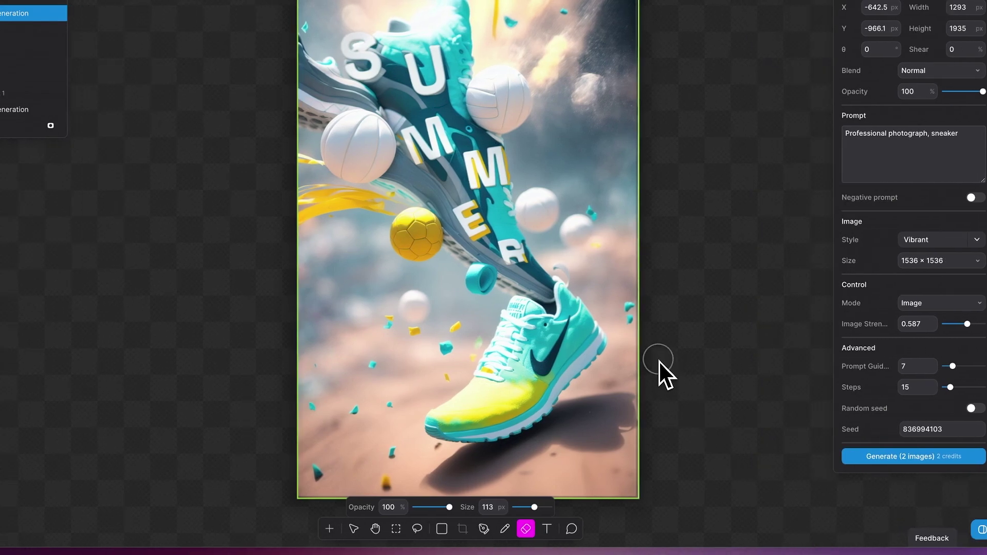
pyautogui.press('space')
pyautogui.moveTo(656, 355); pyautogui.dragTo(640, 352)
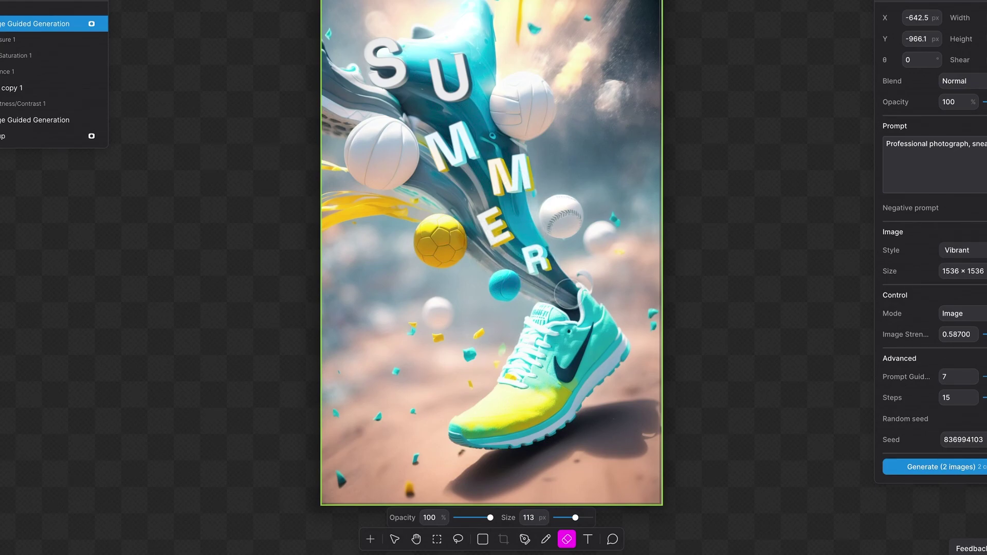
pyautogui.click(394, 539)
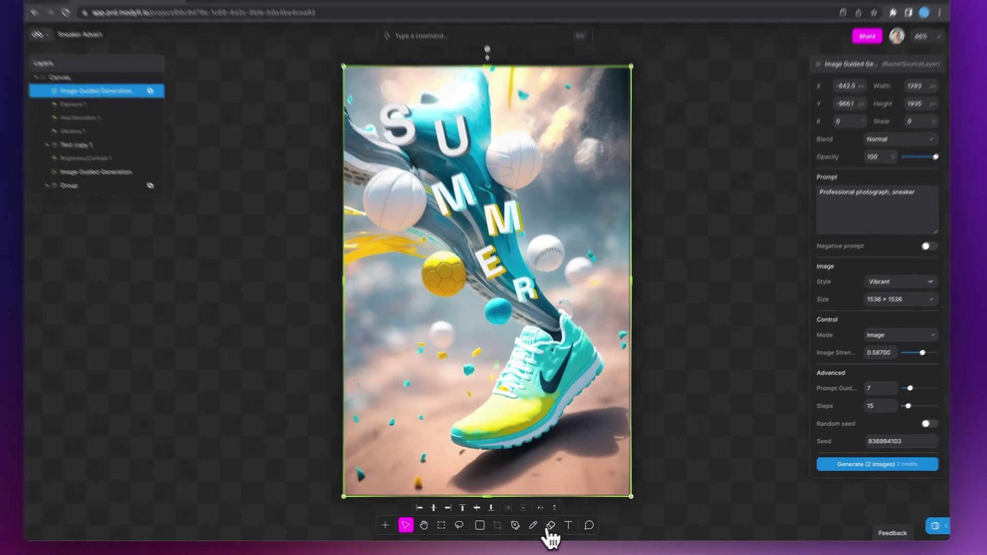
pyautogui.click(553, 526)
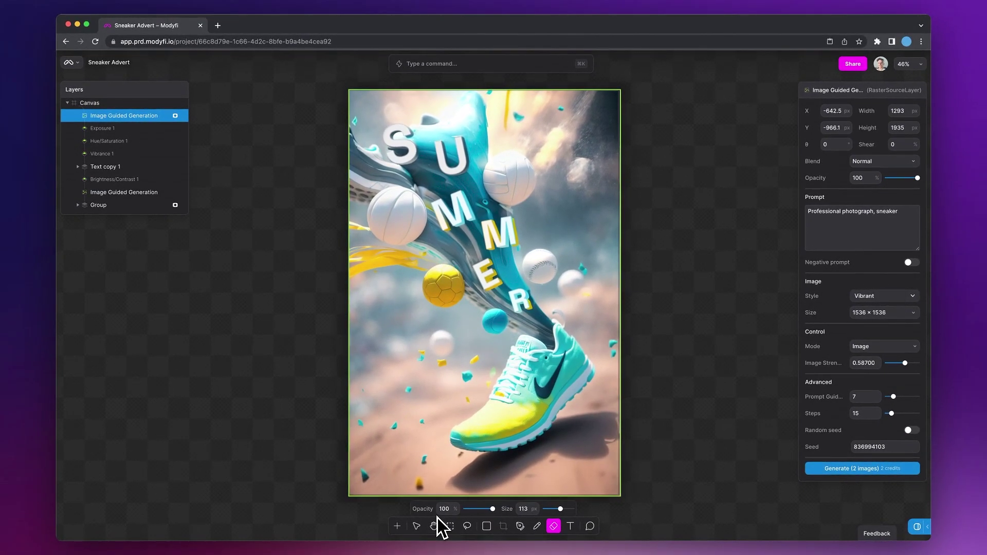
# Step: Add a Sharpen modifier with strength 55.6
pyautogui.click(434, 63)
pyautogui.write('sharp')
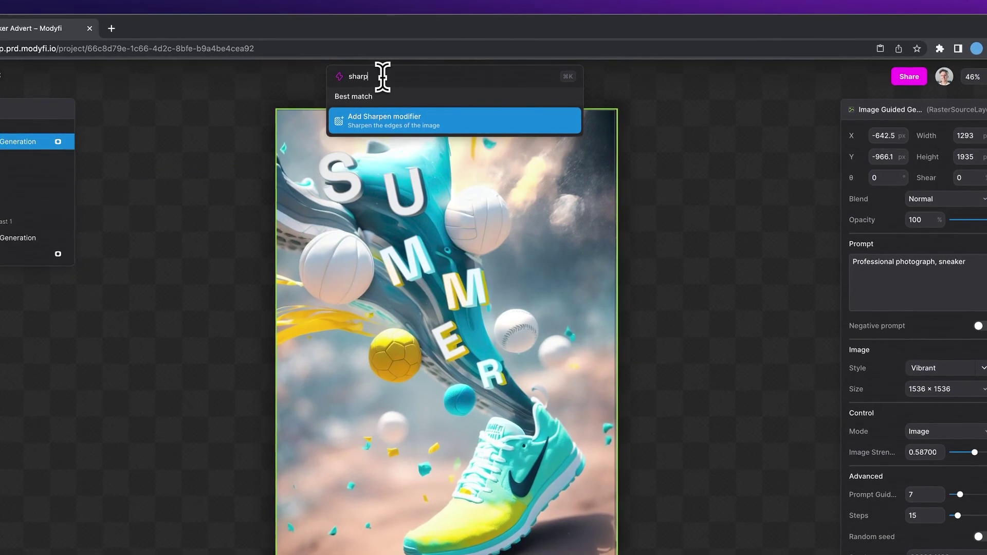
pyautogui.press('Return')
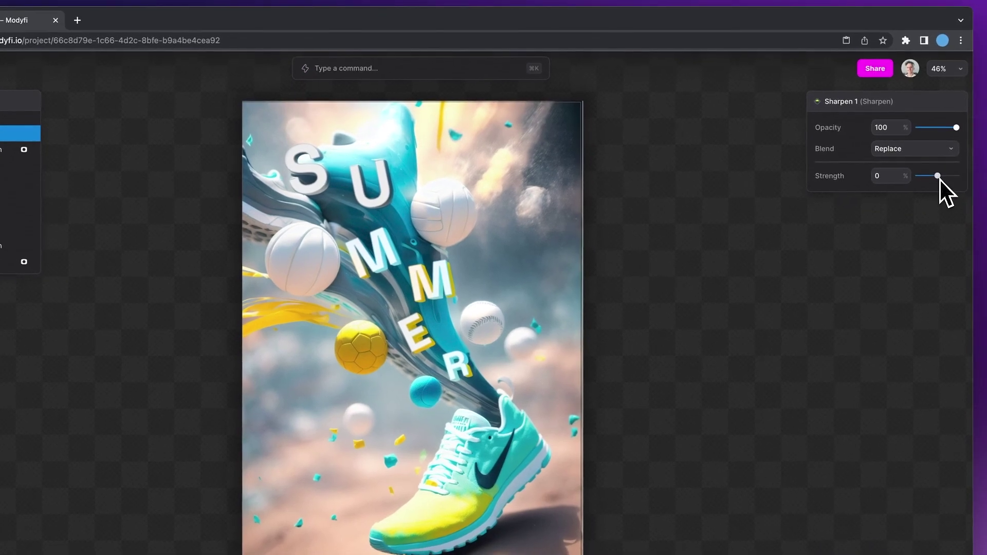
pyautogui.moveTo(971, 183); pyautogui.dragTo(912, 152)
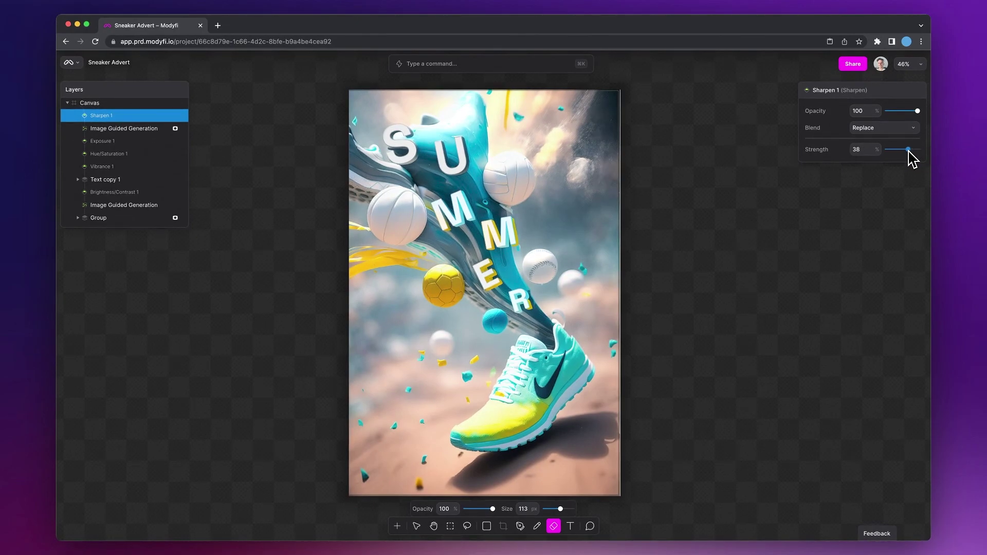
pyautogui.moveTo(911, 155); pyautogui.dragTo(909, 154)
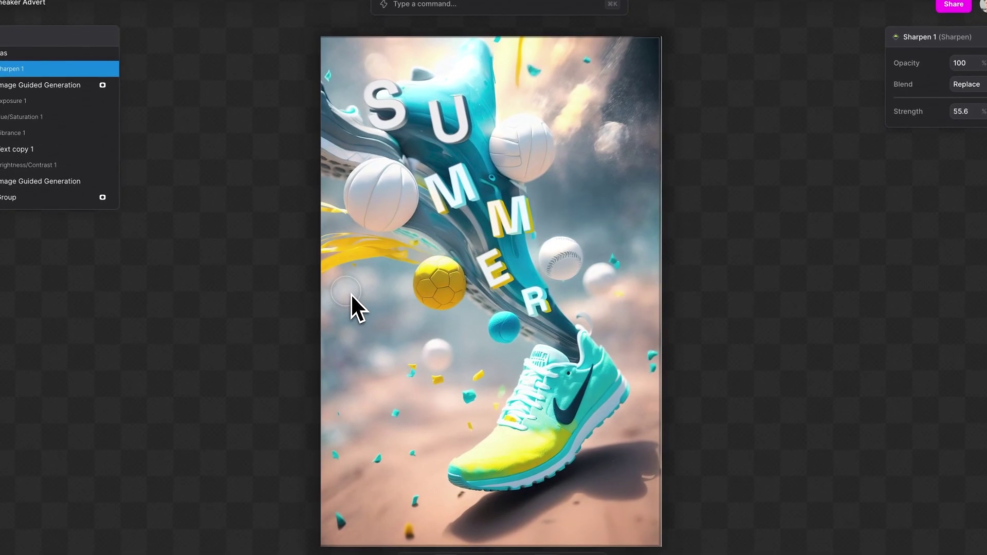
# Step: Add a Vibrance modifier with vibrance 47.9 and saturation 11.6
pyautogui.press('super+k')
pyautogui.write('vibr')
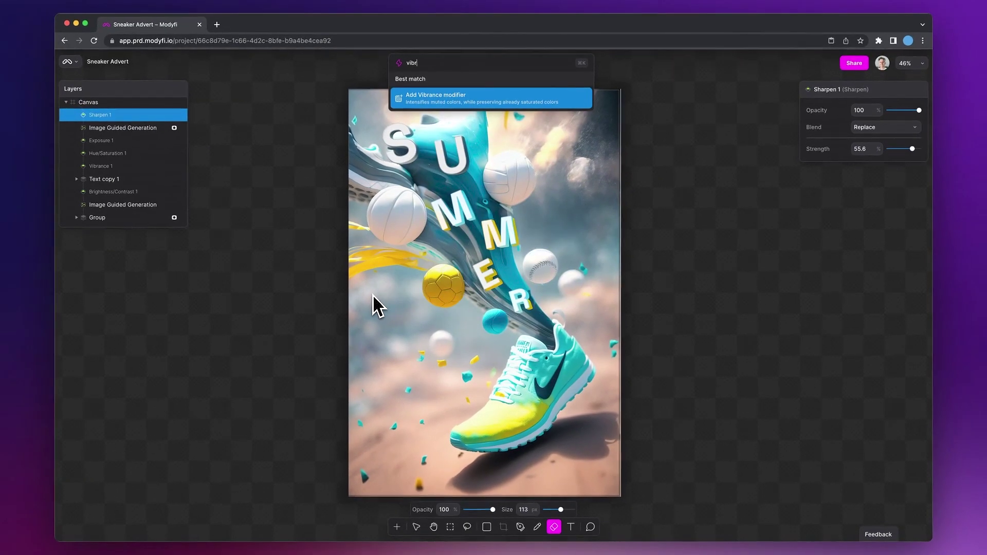
pyautogui.press('Return')
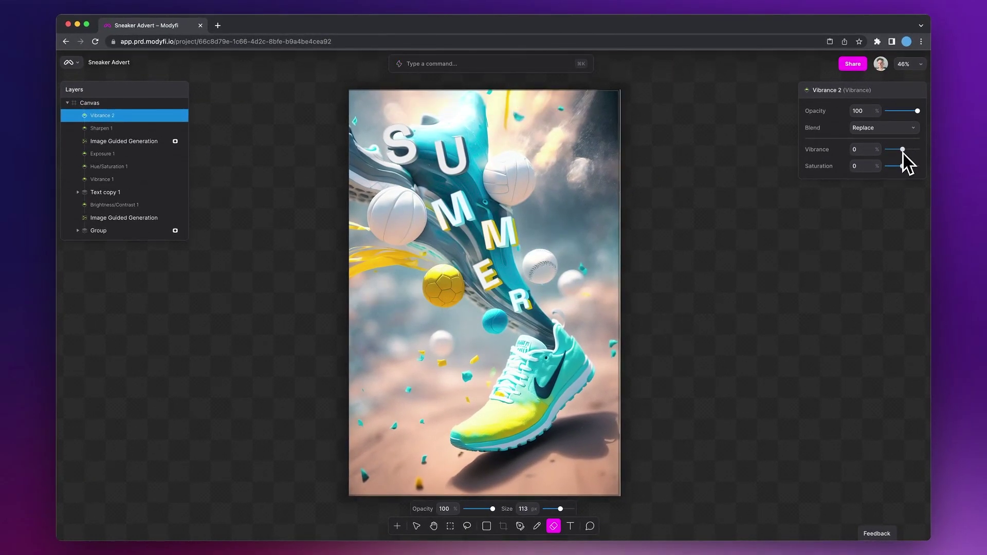
pyautogui.moveTo(902, 149); pyautogui.dragTo(909, 150)
pyautogui.moveTo(946, 184)
pyautogui.mouseDown()
pyautogui.moveTo(962, 191)
pyautogui.moveTo(946, 186)
pyautogui.mouseUp()
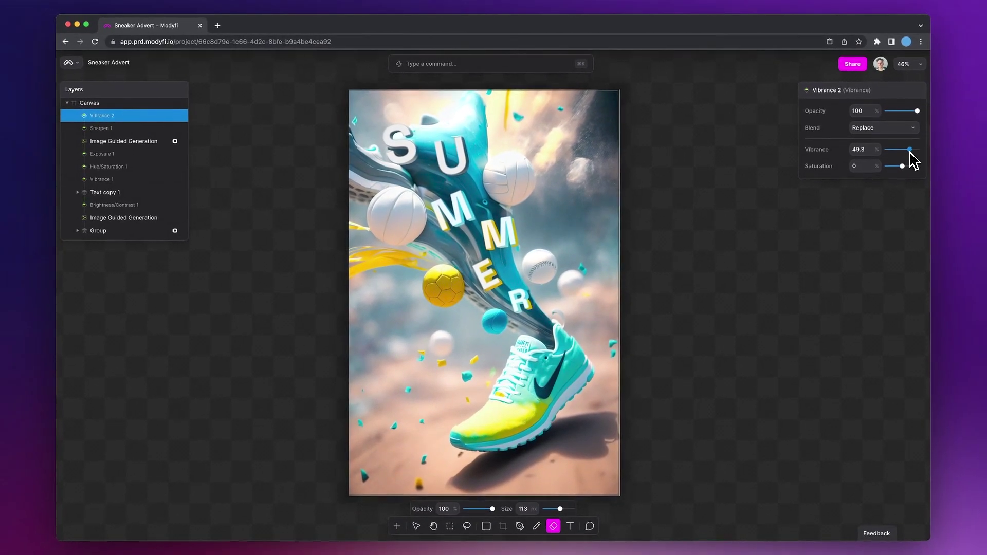
pyautogui.moveTo(910, 152); pyautogui.dragTo(911, 153)
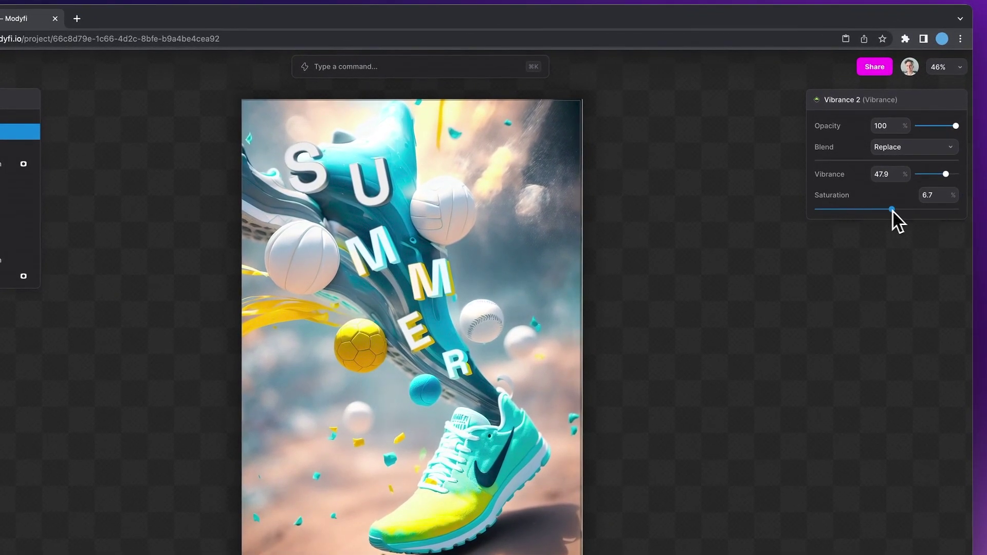
pyautogui.moveTo(898, 211); pyautogui.dragTo(871, 188)
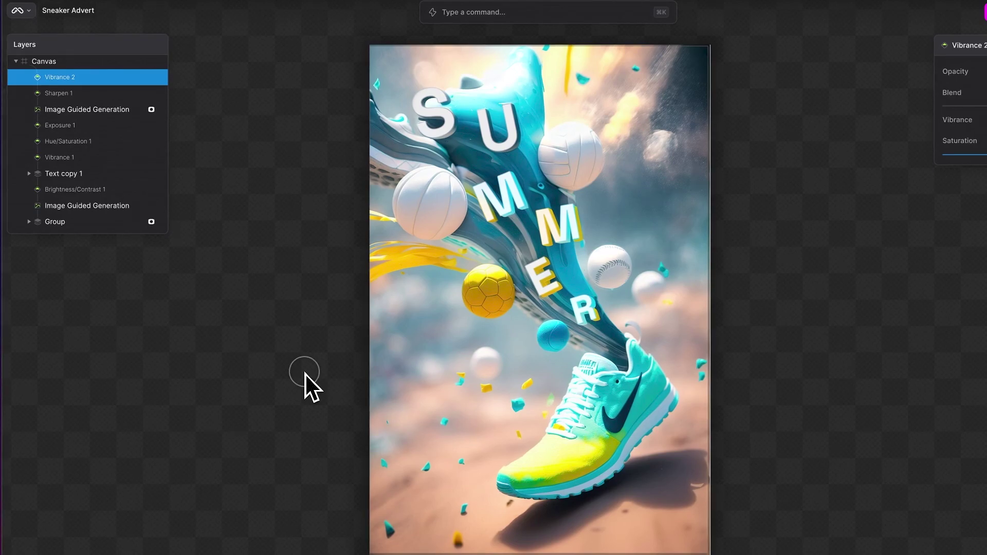
pyautogui.click(161, 110)
pyautogui.click(161, 109)
pyautogui.click(153, 112)
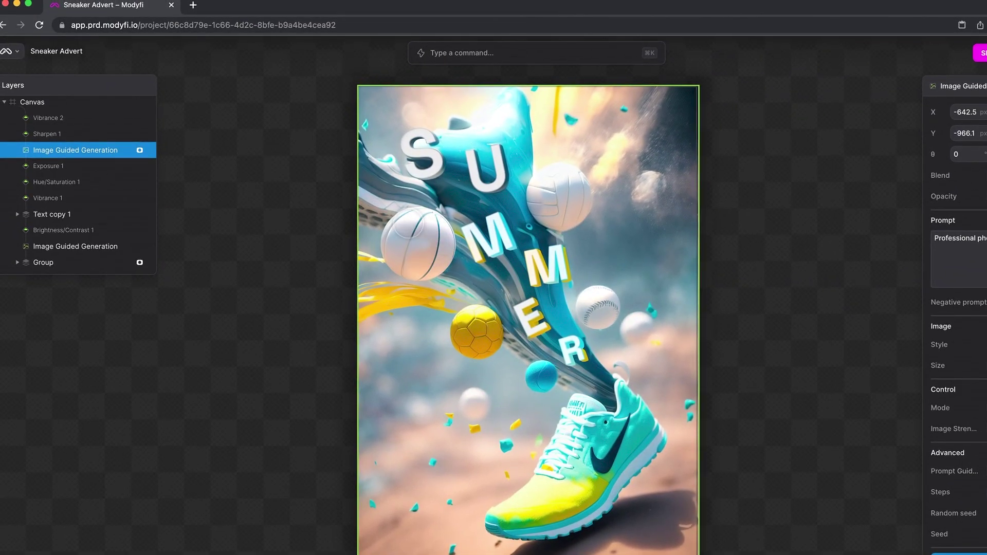
pyautogui.click(140, 150)
pyautogui.click(140, 150)
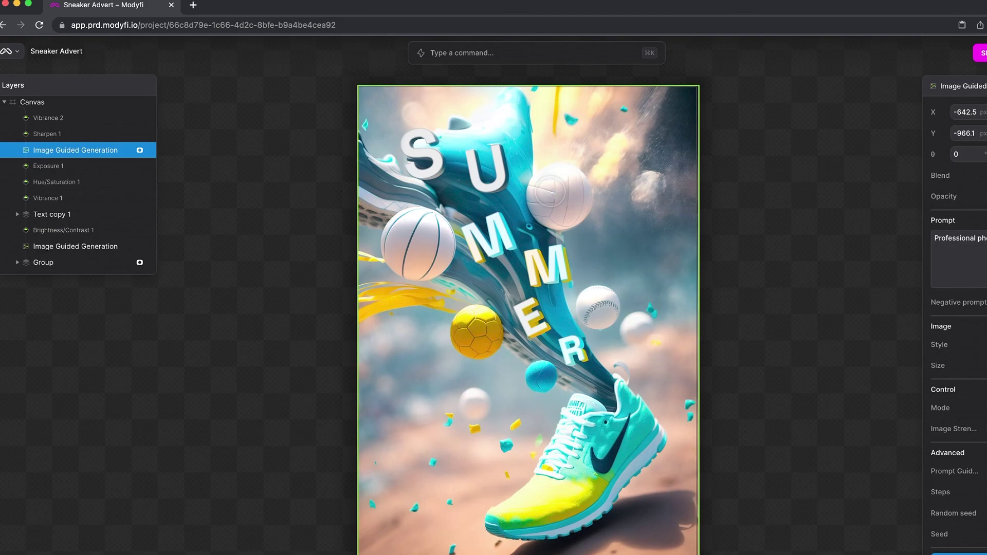
pyautogui.click(149, 150)
pyautogui.click(149, 150)
pyautogui.click(149, 150)
pyautogui.click(149, 150)
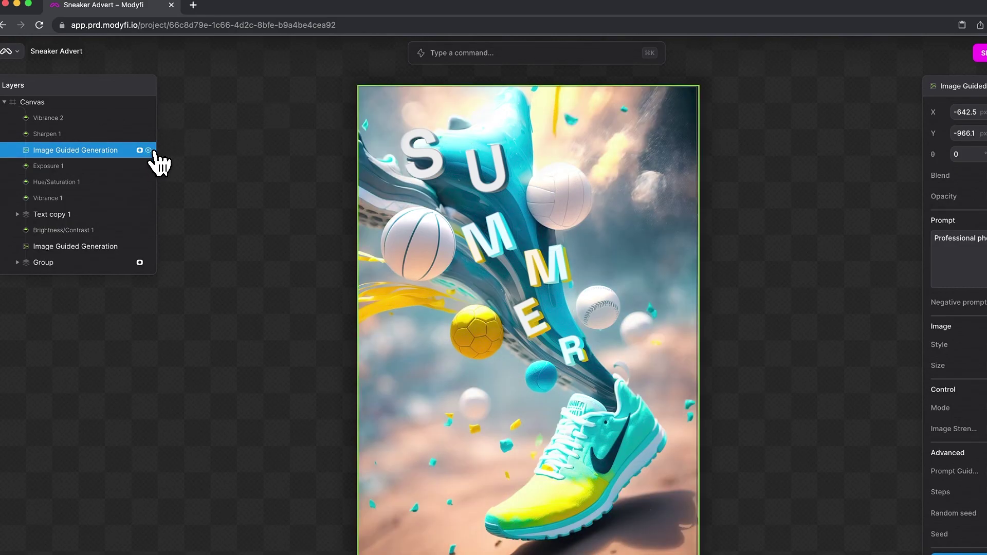
pyautogui.click(149, 150)
pyautogui.click(149, 150)
pyautogui.click(149, 150)
pyautogui.click(149, 151)
pyautogui.click(149, 150)
pyautogui.click(149, 150)
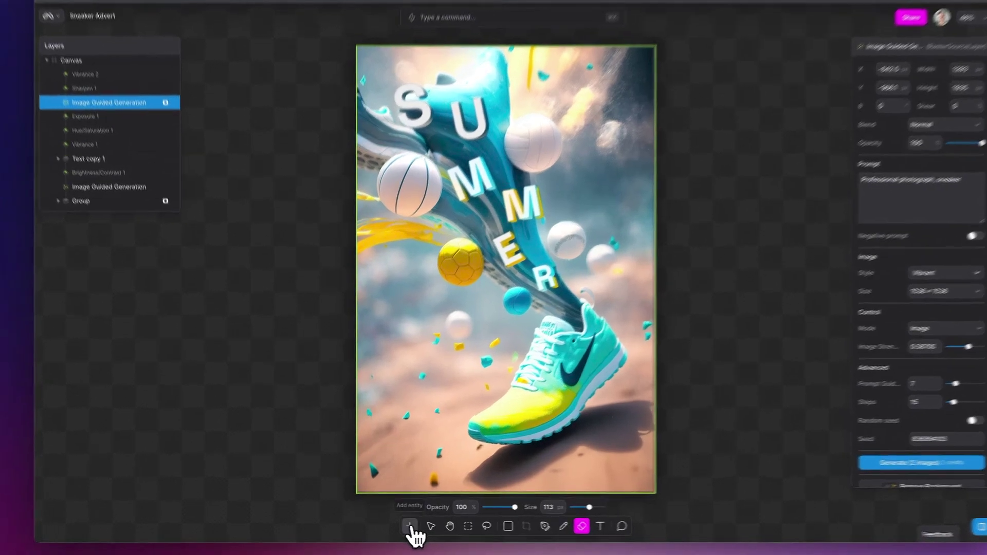
# Step: Add an image-guided generation layer at the top of the stack with prompt 'Sneaker advert'
pyautogui.click(396, 526)
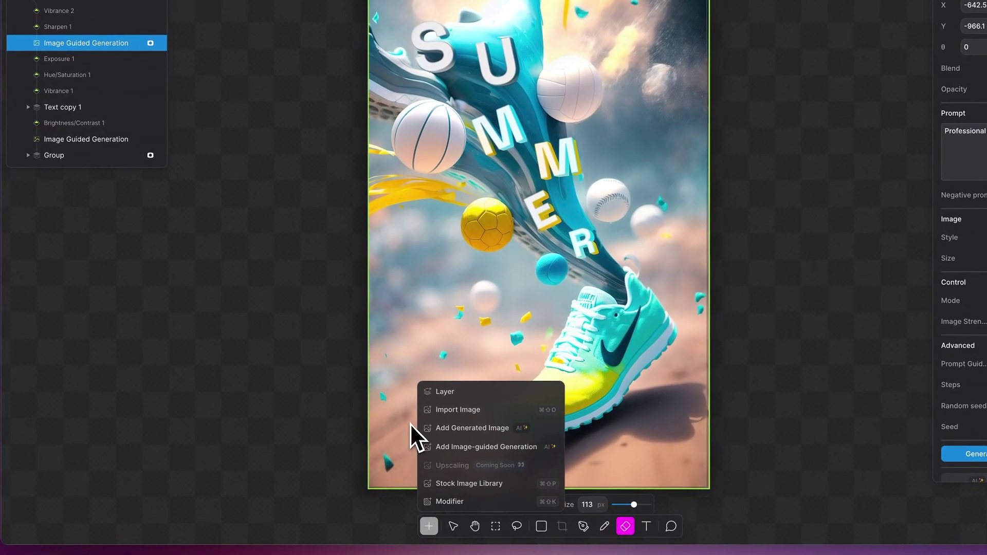
pyautogui.click(481, 449)
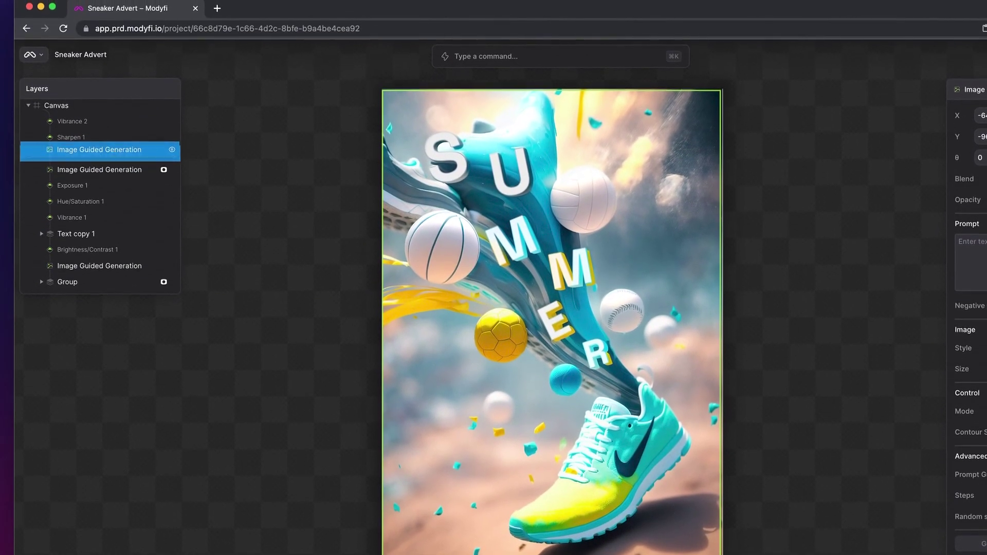
pyautogui.moveTo(118, 150); pyautogui.dragTo(119, 118)
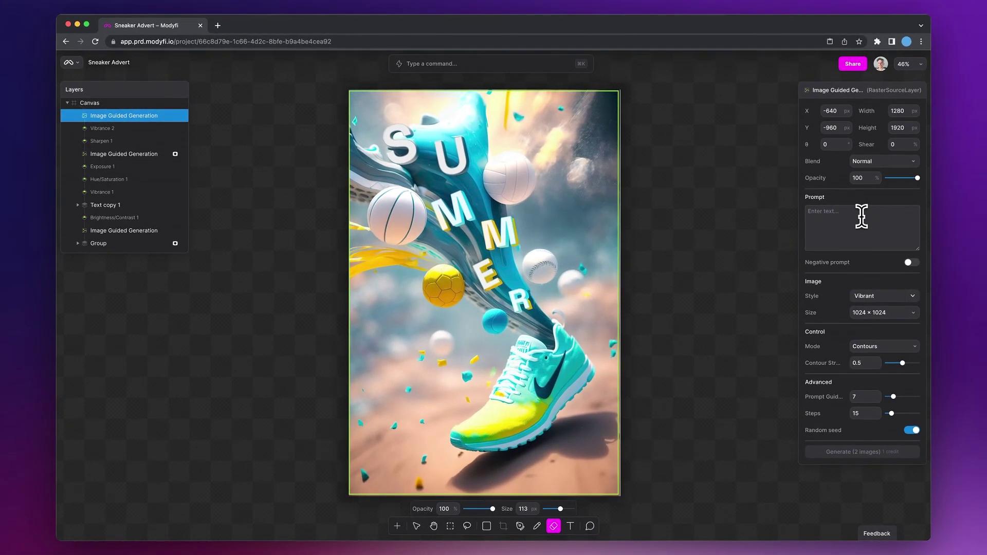
pyautogui.click(862, 216)
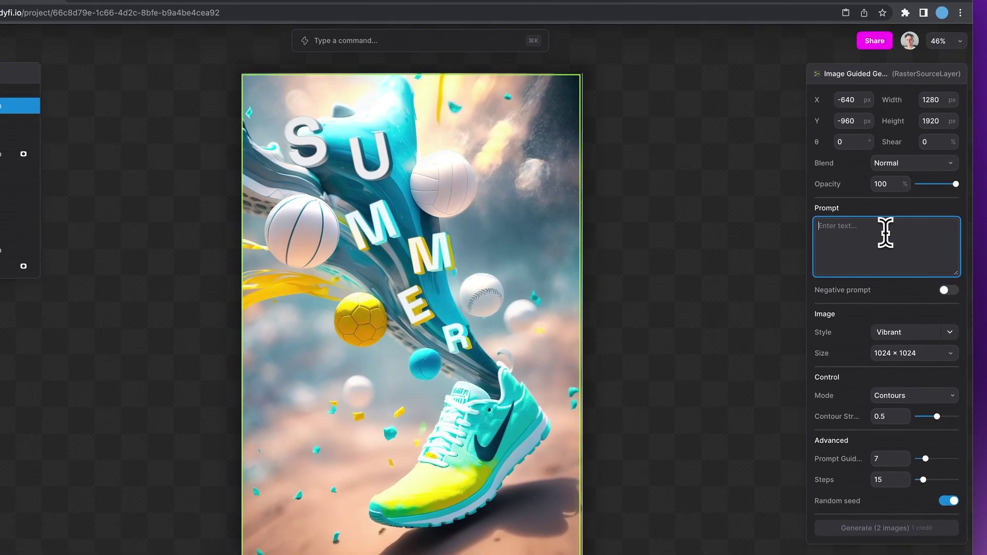
pyautogui.write('Sneaker advert')
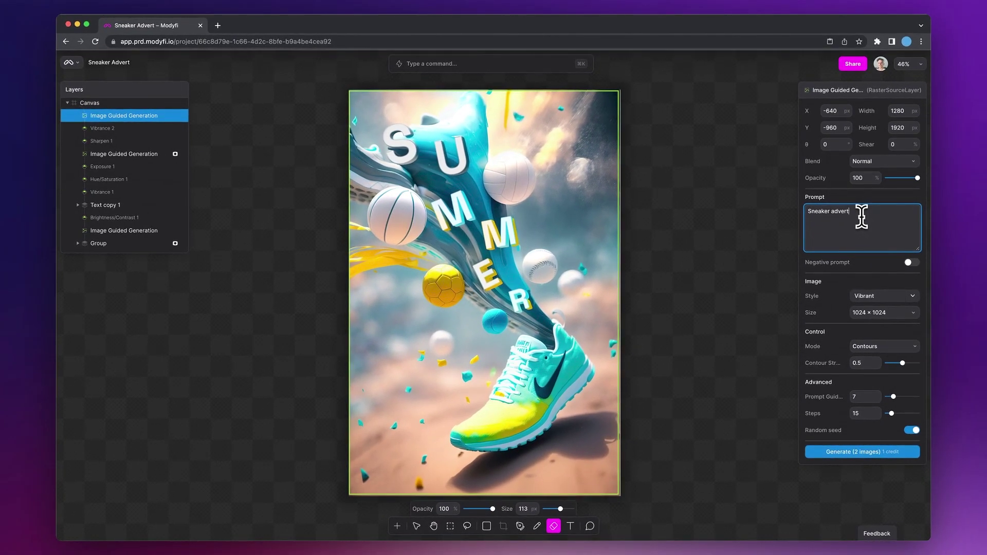
# Step: Give the generation Acrylic style, 1536 × 1536 output and Image control mode at 0.5
pyautogui.click(877, 297)
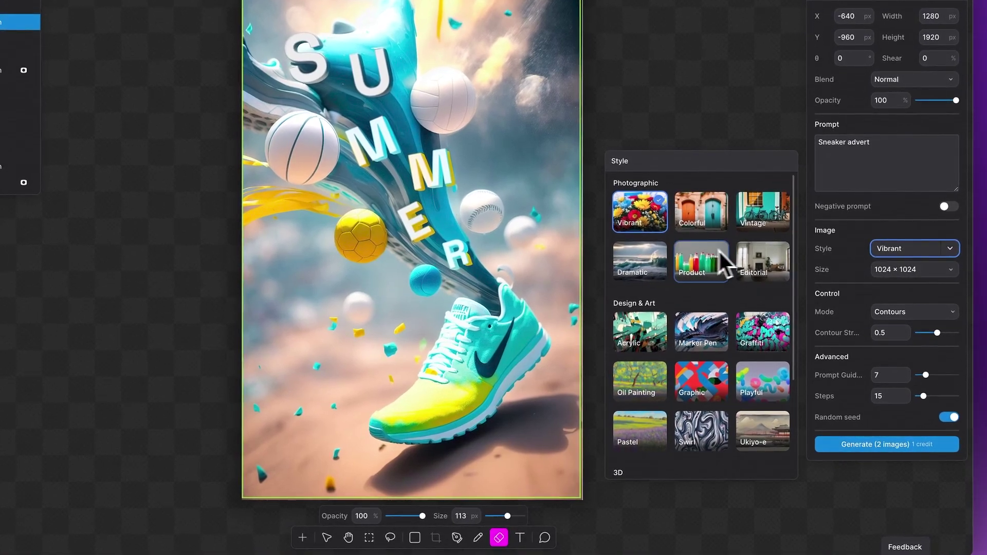
pyautogui.click(641, 340)
pyautogui.click(933, 272)
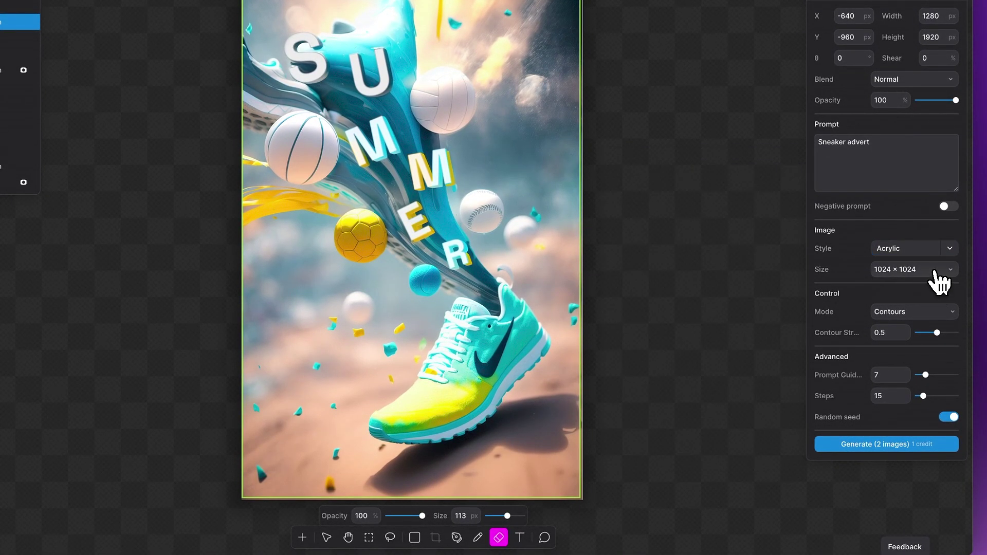
pyautogui.click(934, 272)
pyautogui.click(905, 328)
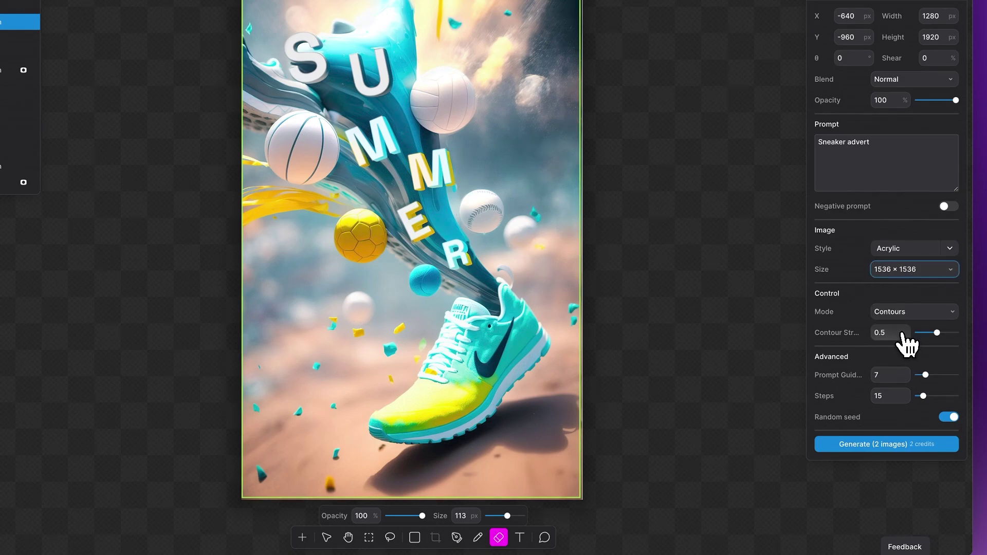
pyautogui.click(911, 315)
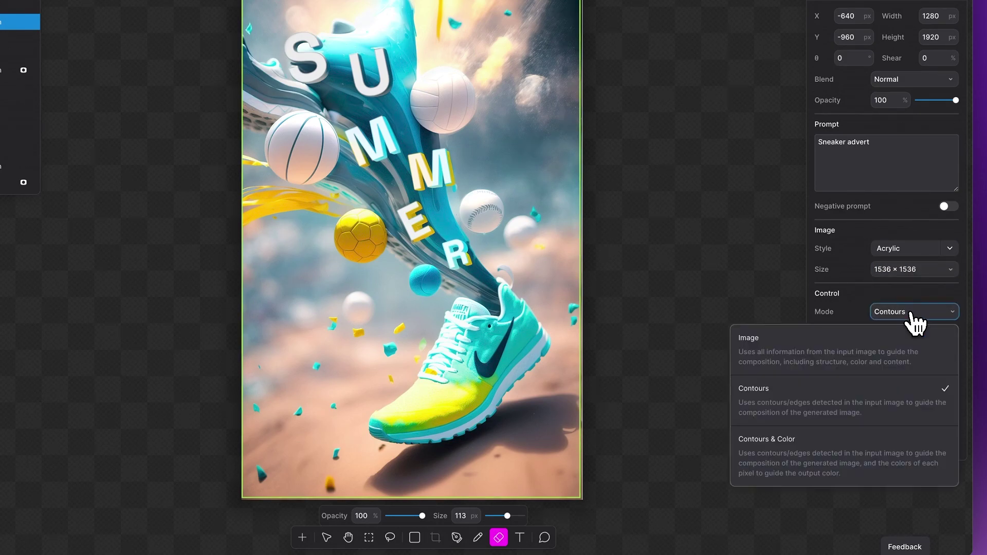
pyautogui.click(814, 354)
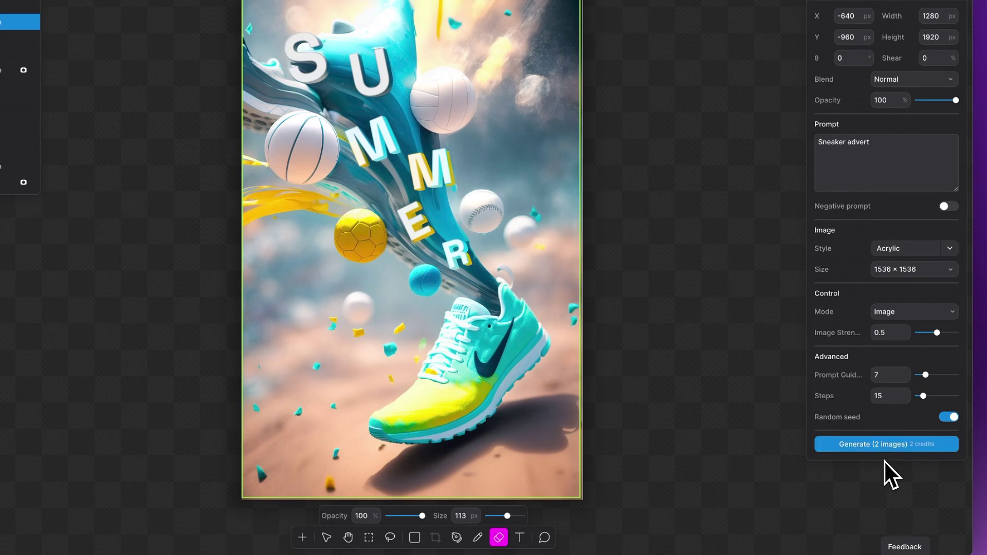
# Step: Generate two Acrylic variations, compare them, and apply the top painterly one to the canvas
pyautogui.click(888, 445)
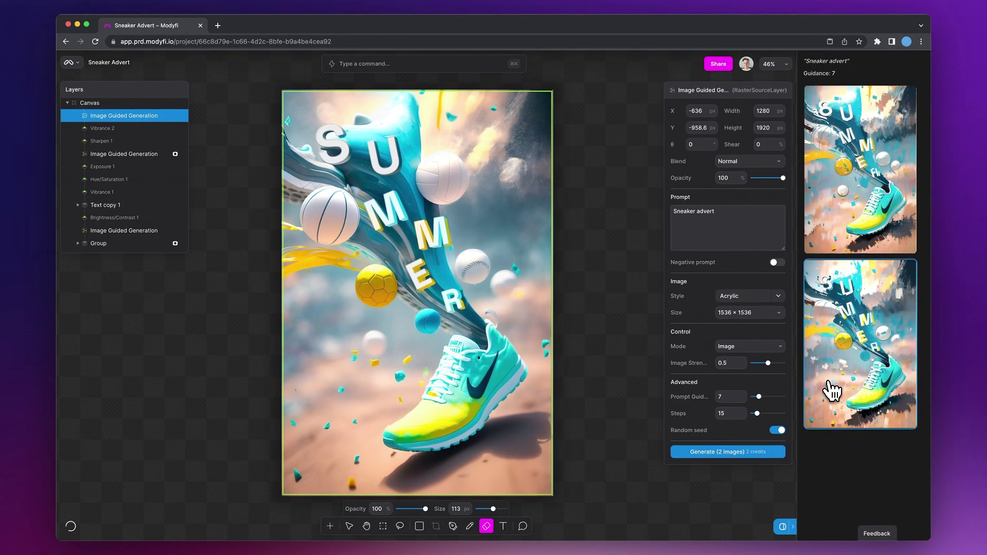
pyautogui.click(837, 378)
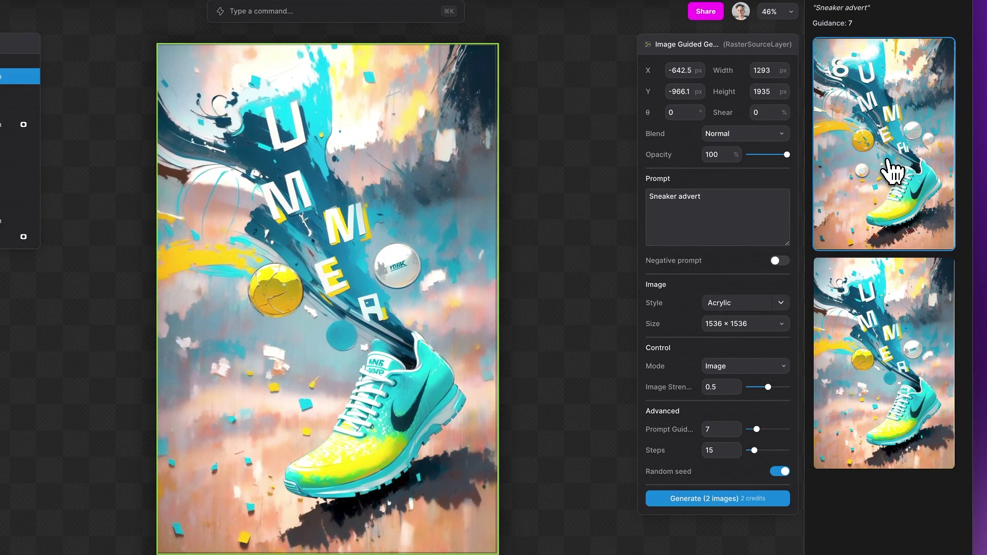
pyautogui.click(888, 161)
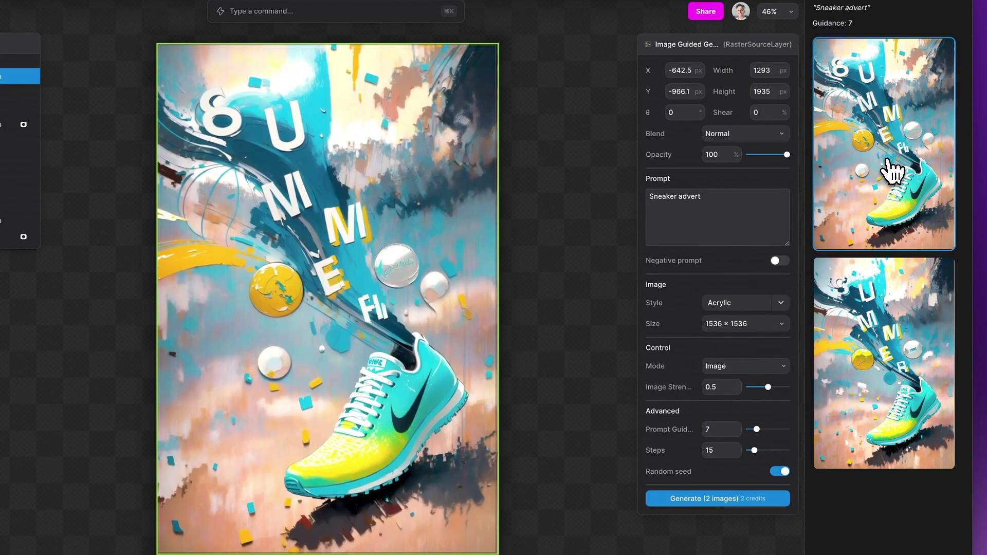
pyautogui.click(897, 335)
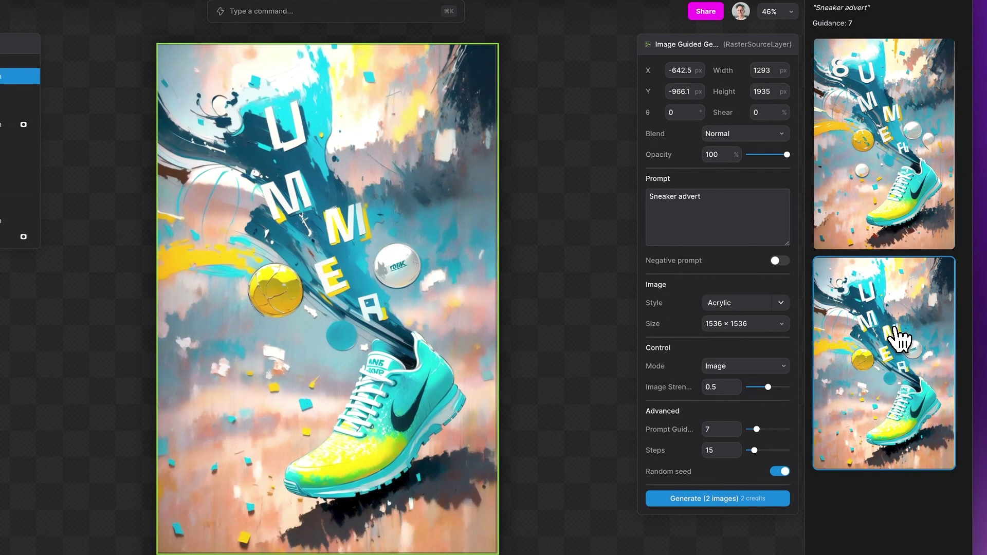
pyautogui.click(907, 131)
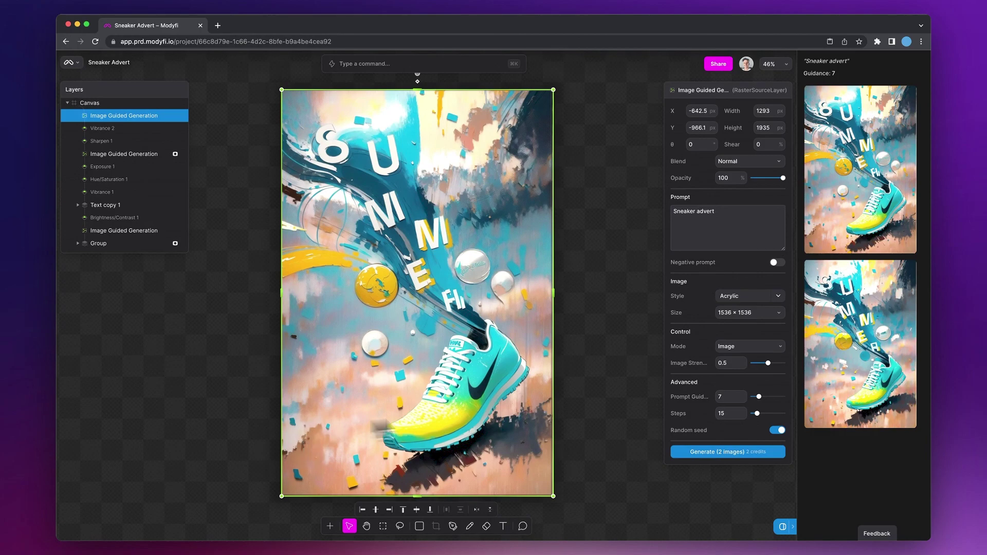
# Step: Blend the acrylic layer as Overlay at 42% opacity and erase its tint off the yellow ball
pyautogui.click(780, 163)
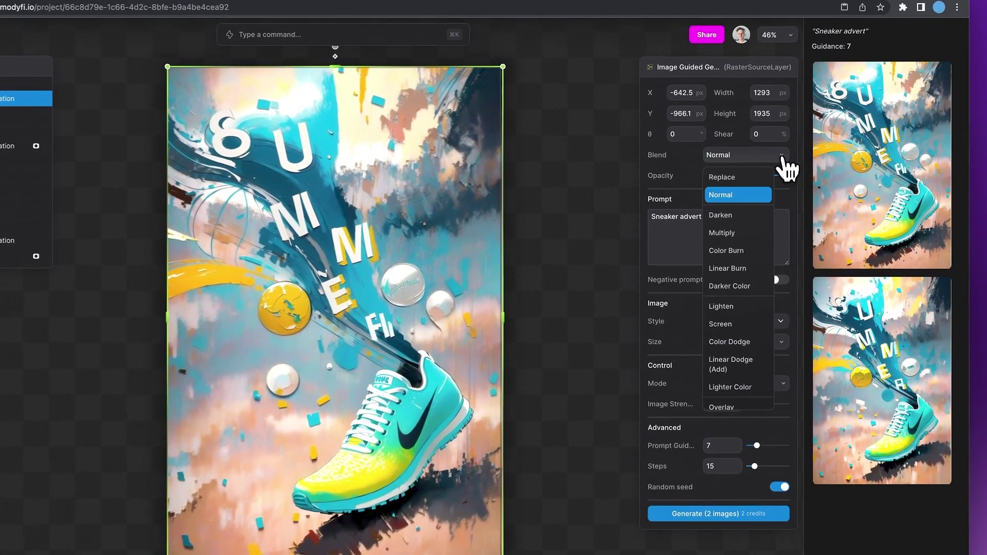
pyautogui.scroll(-2, 745, 291)
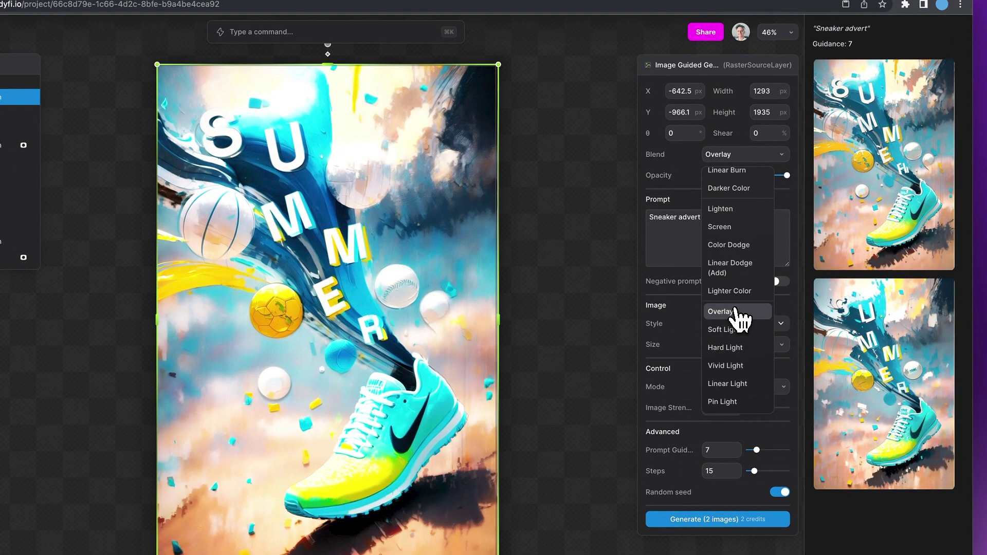
pyautogui.click(740, 311)
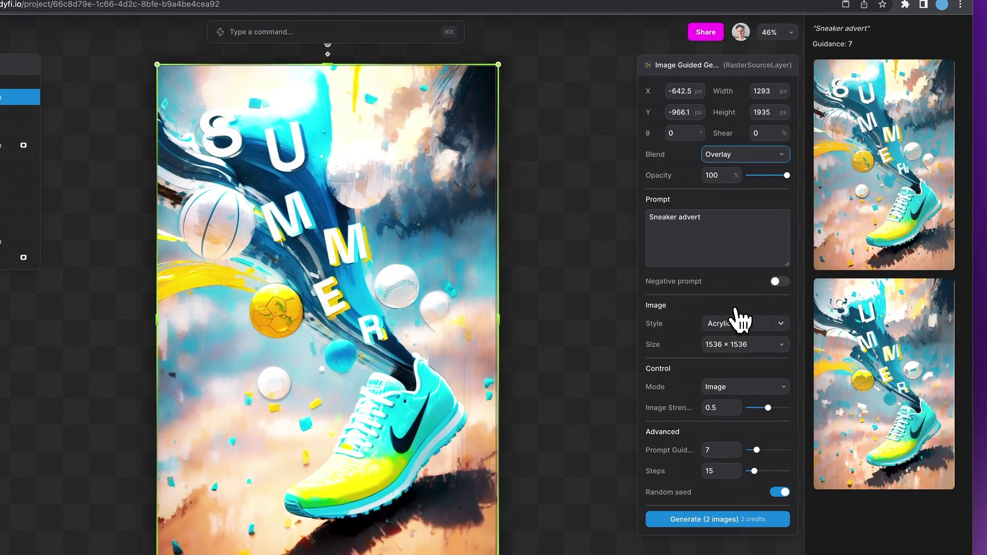
pyautogui.moveTo(790, 175); pyautogui.dragTo(770, 176)
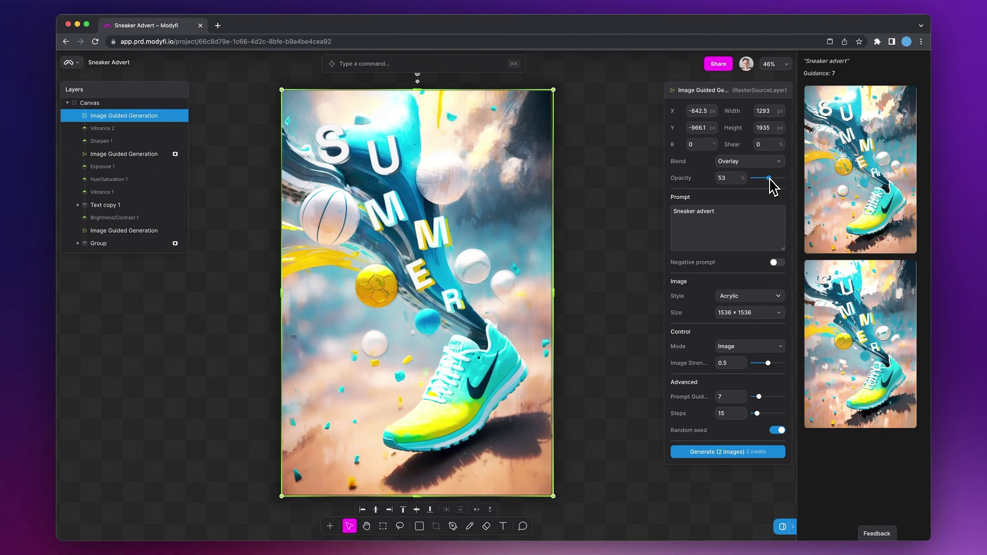
pyautogui.moveTo(766, 178)
pyautogui.mouseDown()
pyautogui.moveTo(753, 178)
pyautogui.moveTo(765, 184)
pyautogui.mouseUp()
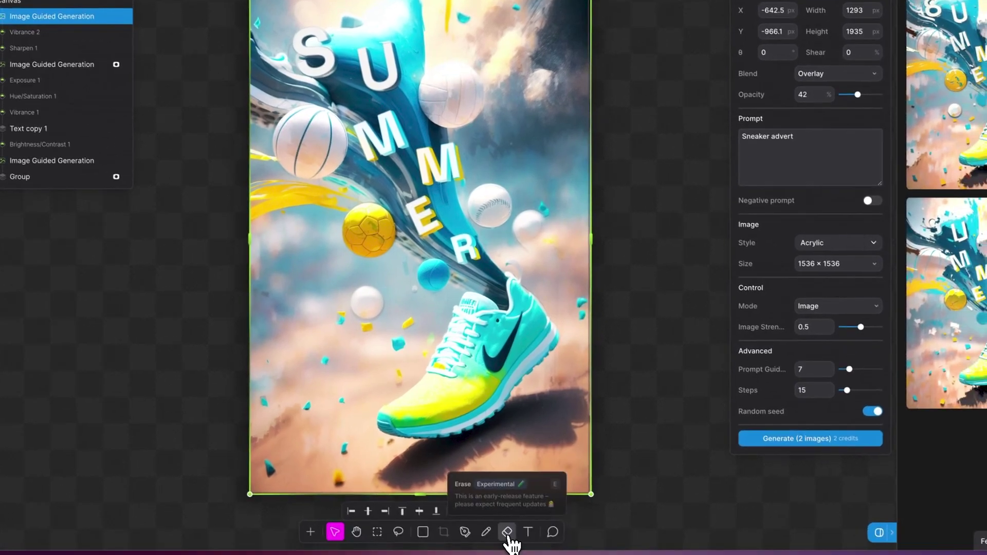
pyautogui.click(487, 526)
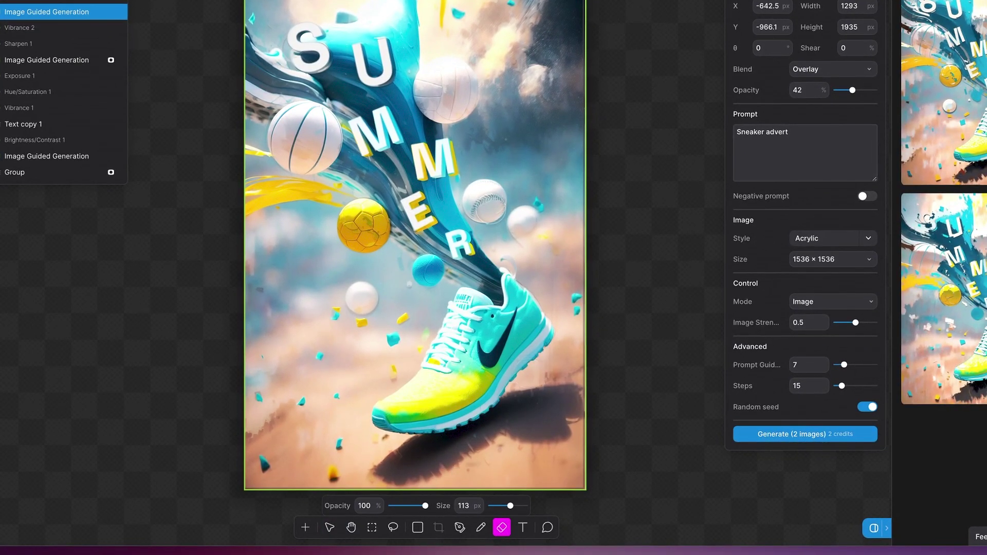
pyautogui.click(364, 226)
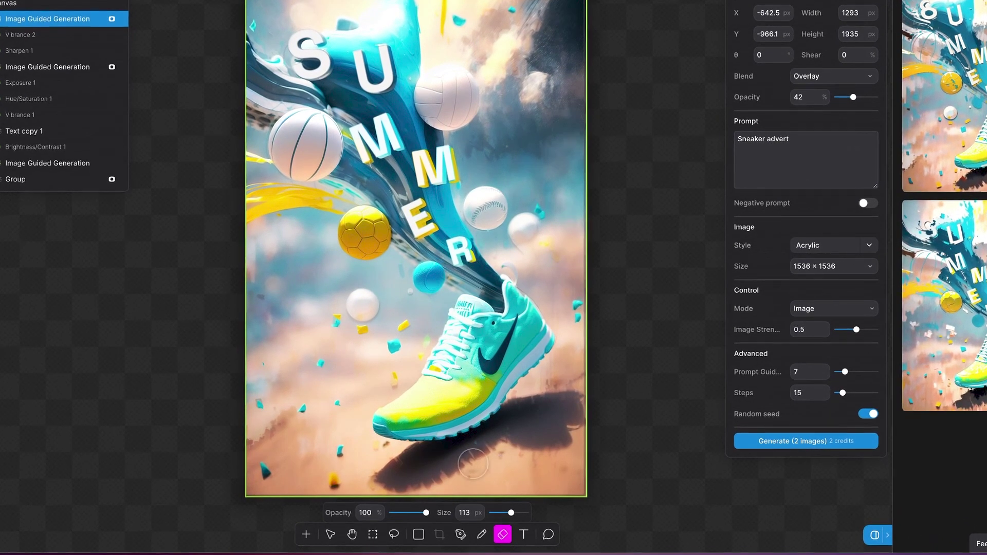
# Step: Set the eraser opacity to 45% and inspect the sneaker and SUMMER letters up close
pyautogui.moveTo(425, 509); pyautogui.dragTo(411, 509)
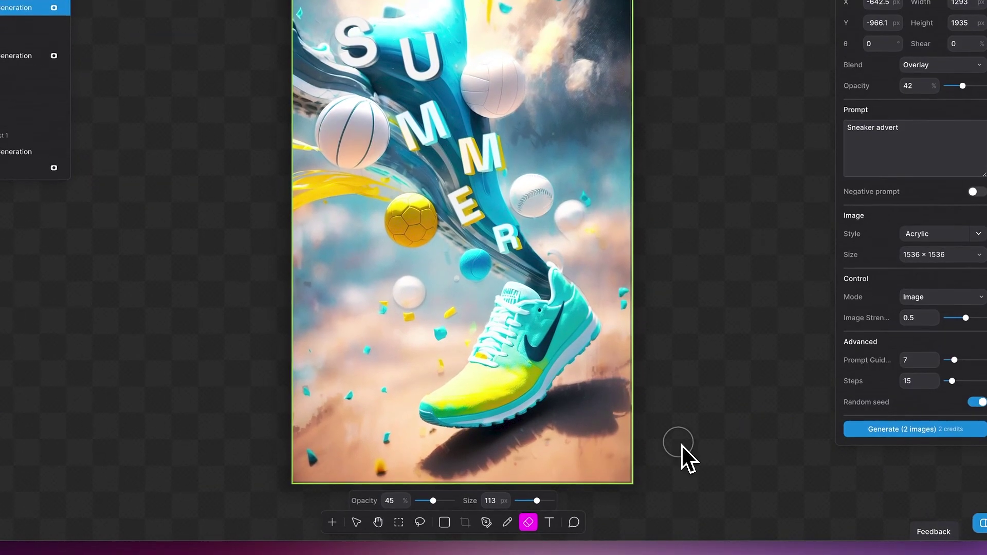
pyautogui.scroll(5, 555, 480)
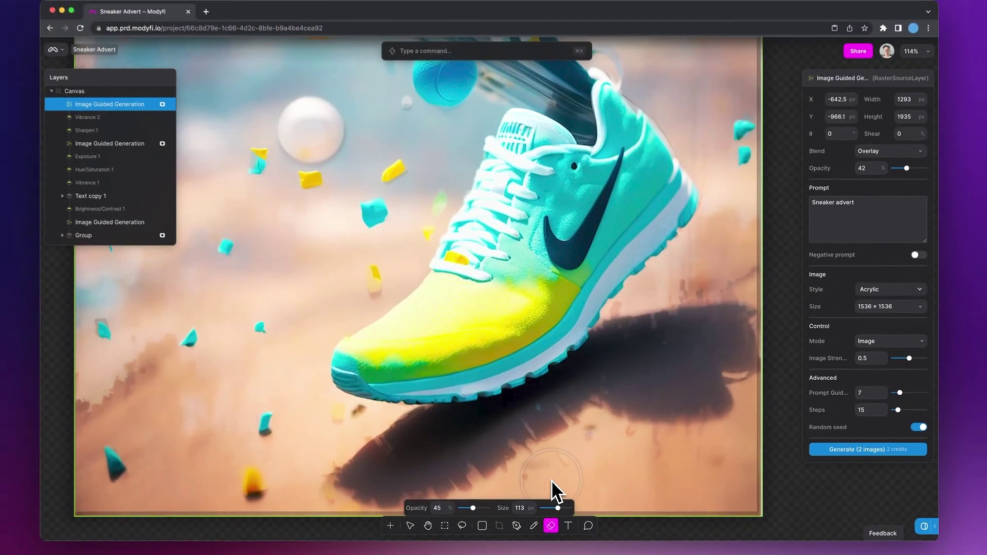
pyautogui.hscroll(3, 552, 481)
pyautogui.scroll(-1, 552, 481)
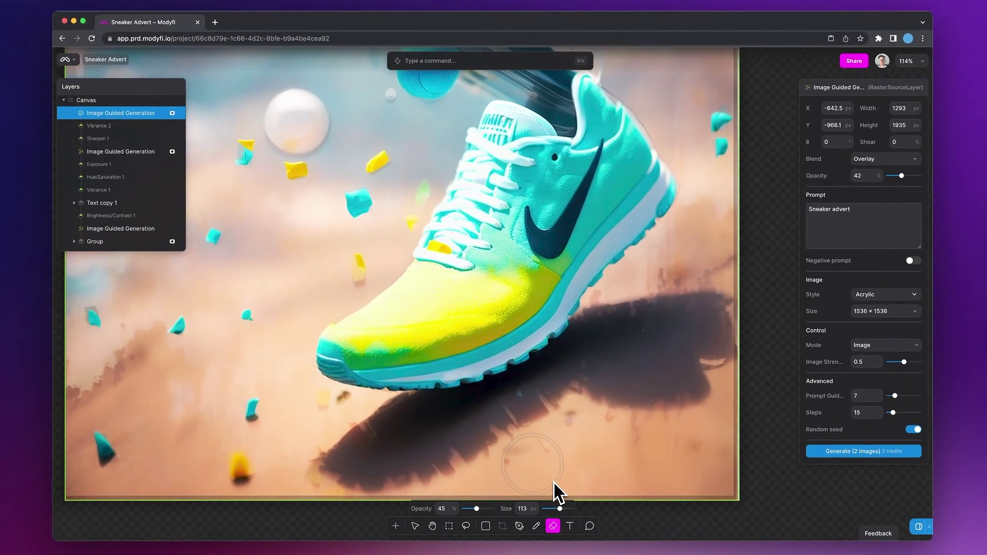
pyautogui.hscroll(2, 557, 493)
pyautogui.scroll(-1, 557, 493)
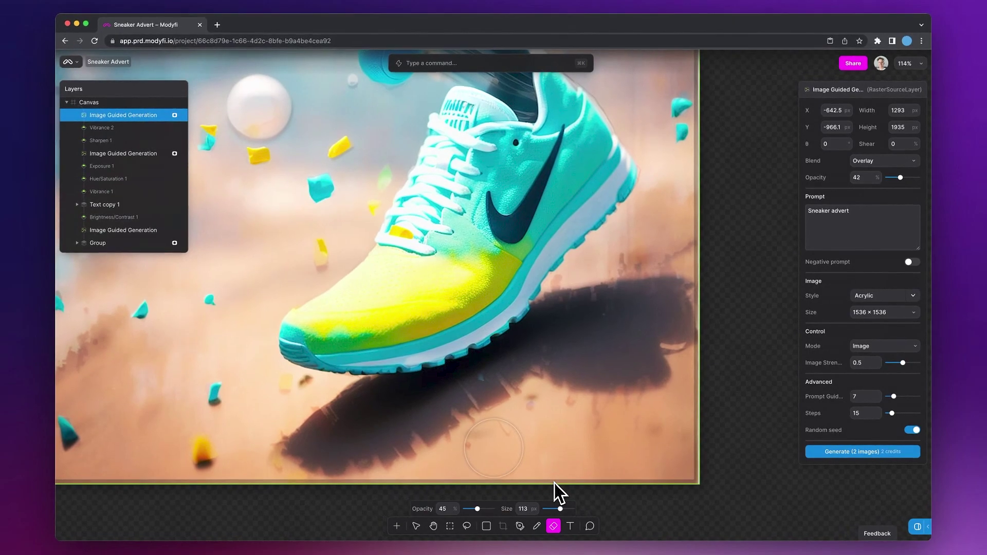
pyautogui.hscroll(-4, 558, 494)
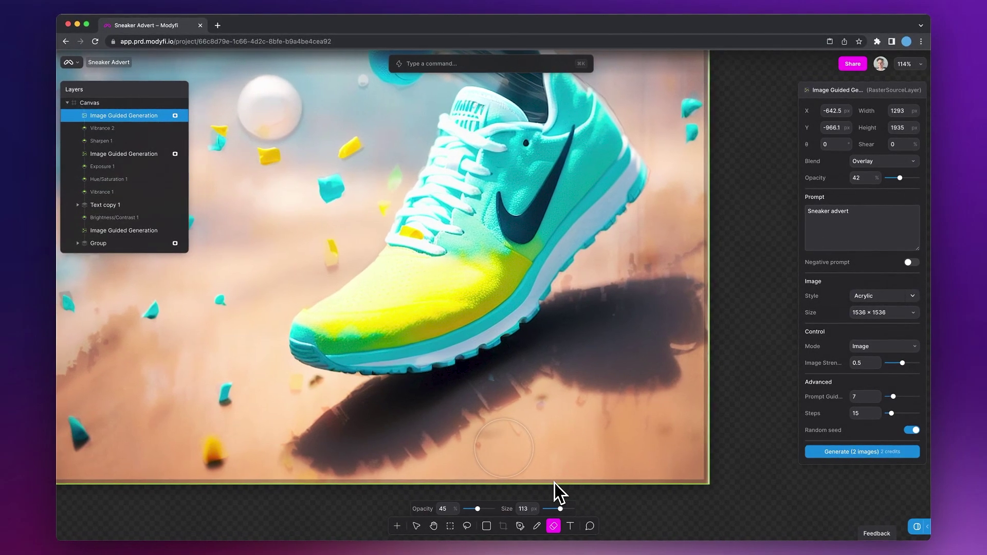
pyautogui.hscroll(-2, 556, 491)
pyautogui.scroll(-1, 556, 491)
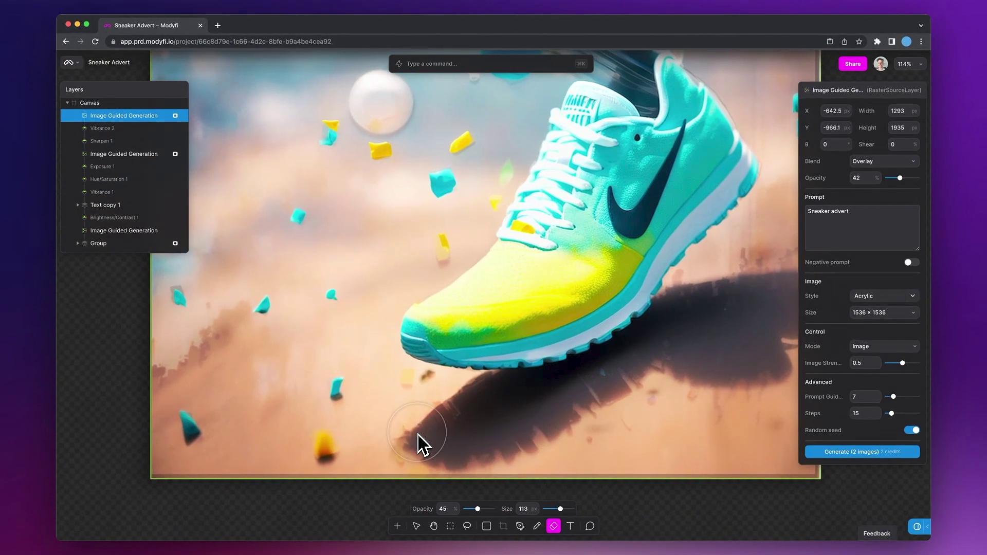
pyautogui.scroll(5, 418, 437)
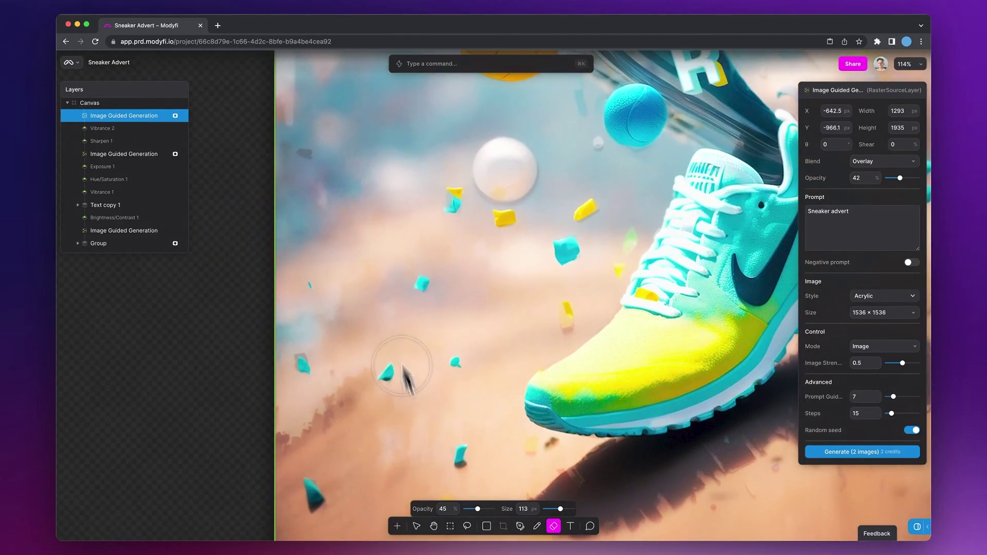
pyautogui.scroll(8, 403, 347)
pyautogui.hscroll(-1, 403, 347)
pyautogui.scroll(1, 403, 347)
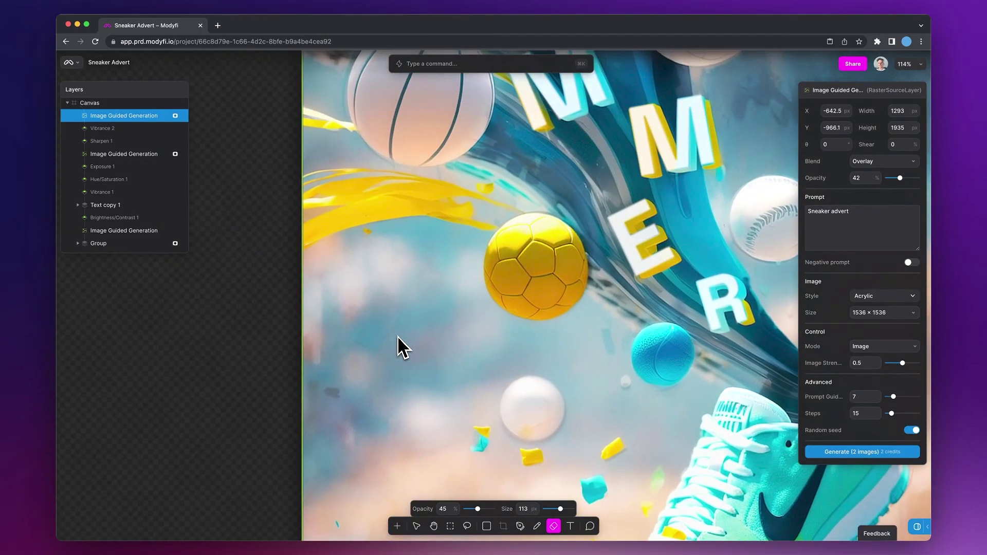
pyautogui.scroll(2, 403, 347)
pyautogui.hscroll(2, 404, 347)
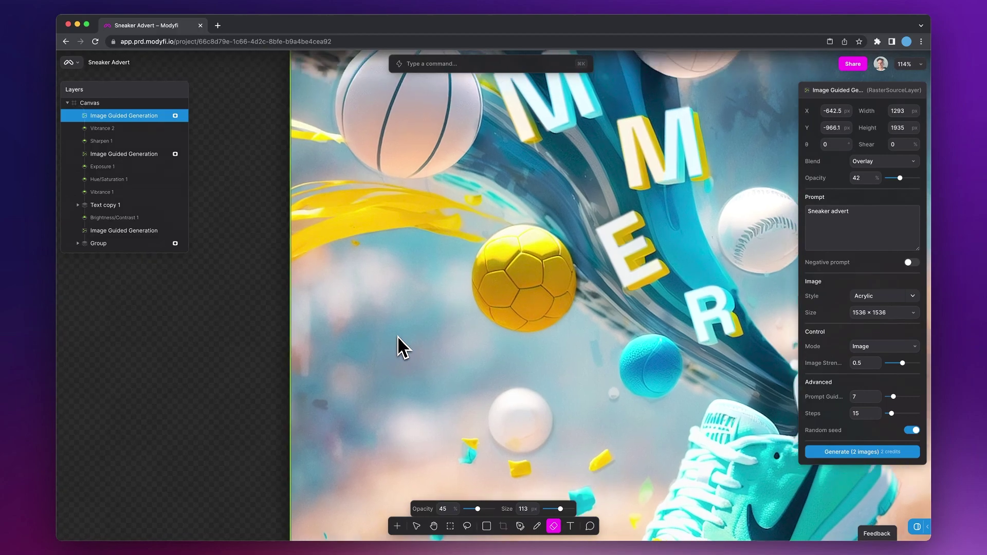
pyautogui.scroll(-6, 466, 209)
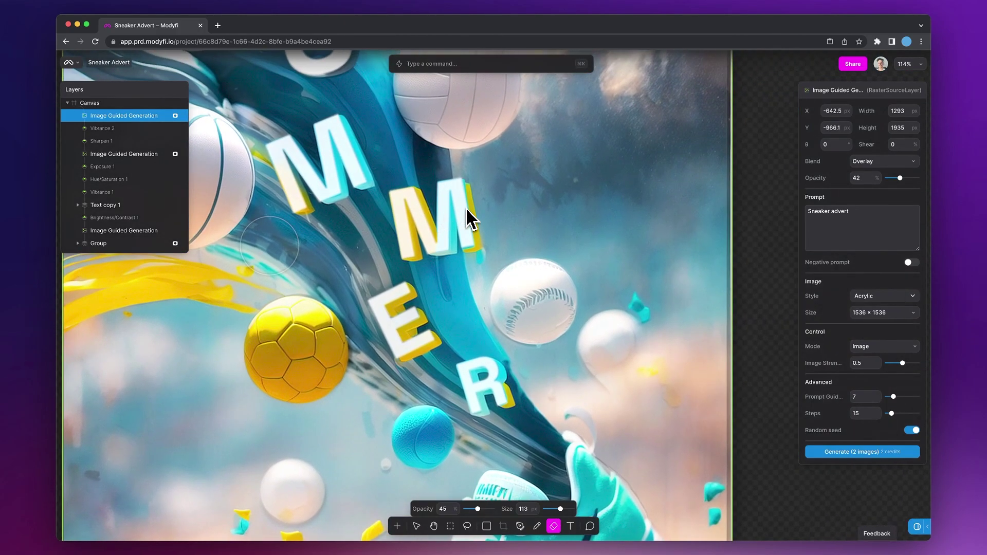
pyautogui.scroll(-4, 466, 208)
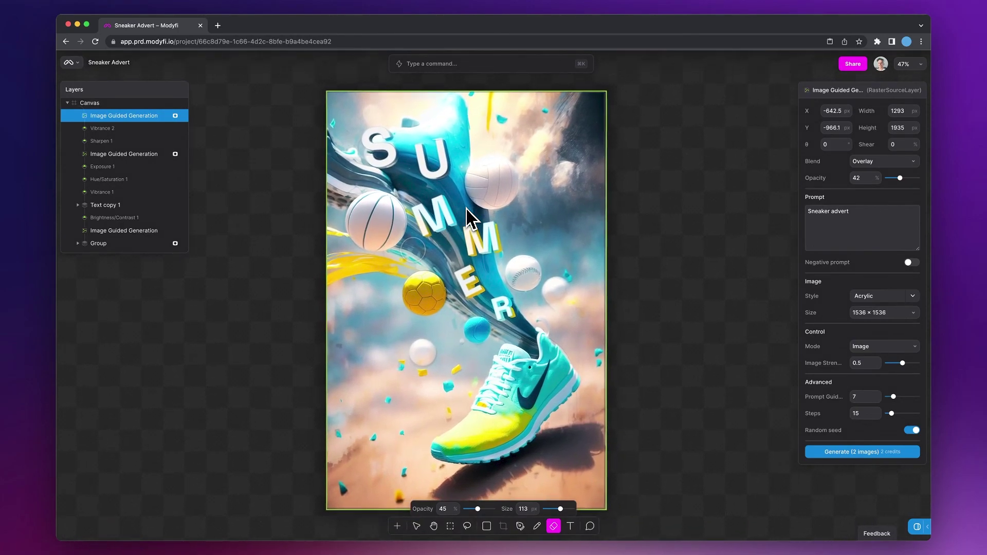
pyautogui.scroll(-1, 468, 218)
# Step: With Select & Move active, select the top acrylic Image Guided Generation layer
pyautogui.click(416, 526)
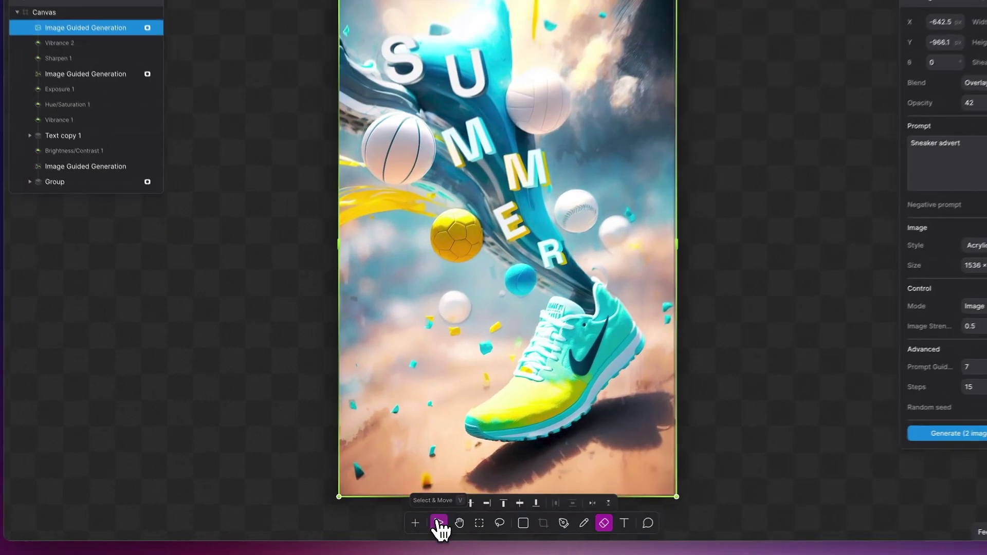
pyautogui.click(286, 423)
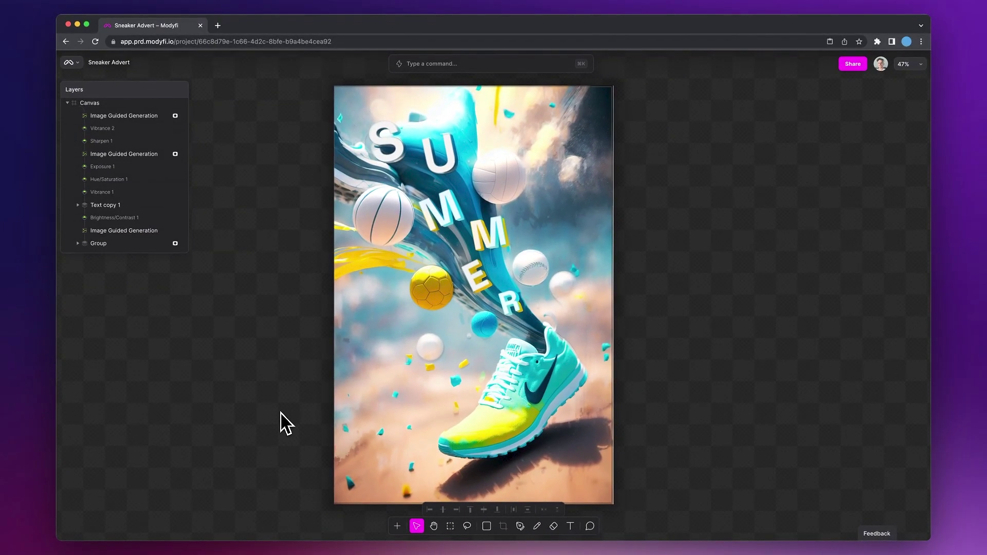
pyautogui.click(154, 116)
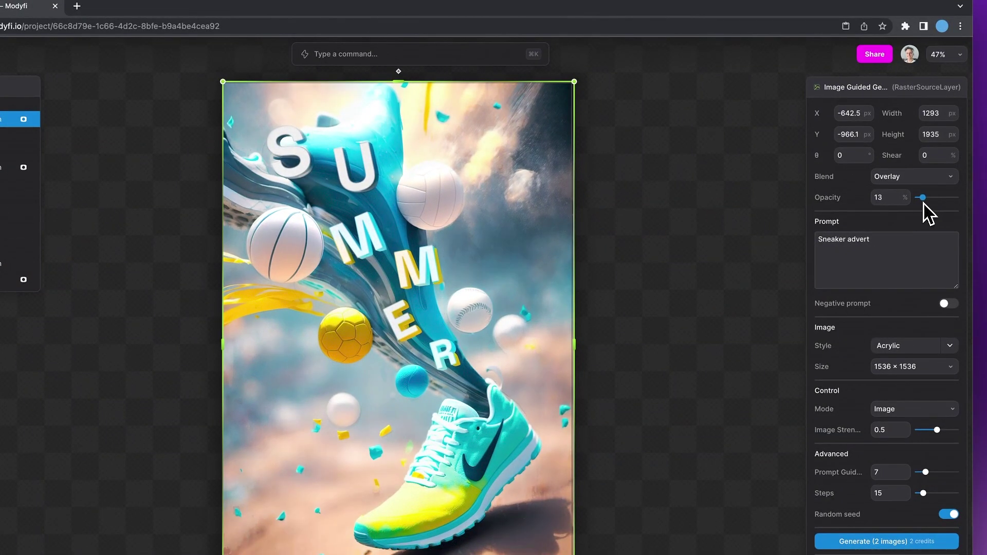